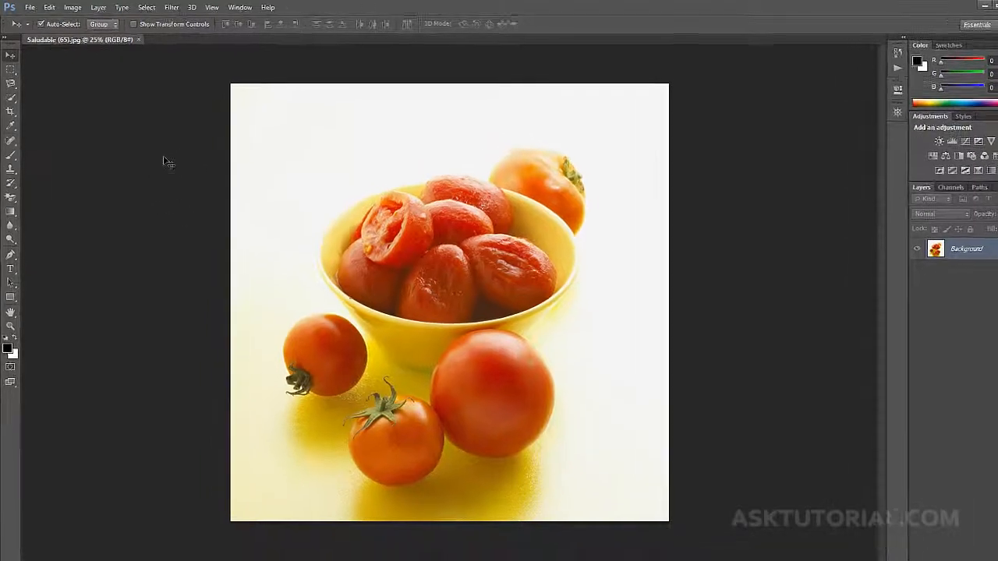
# - Try resizing the tomato image to 2000 pixels and then 1000 pixels wide with constrained proportions
pyautogui.click(72, 9)
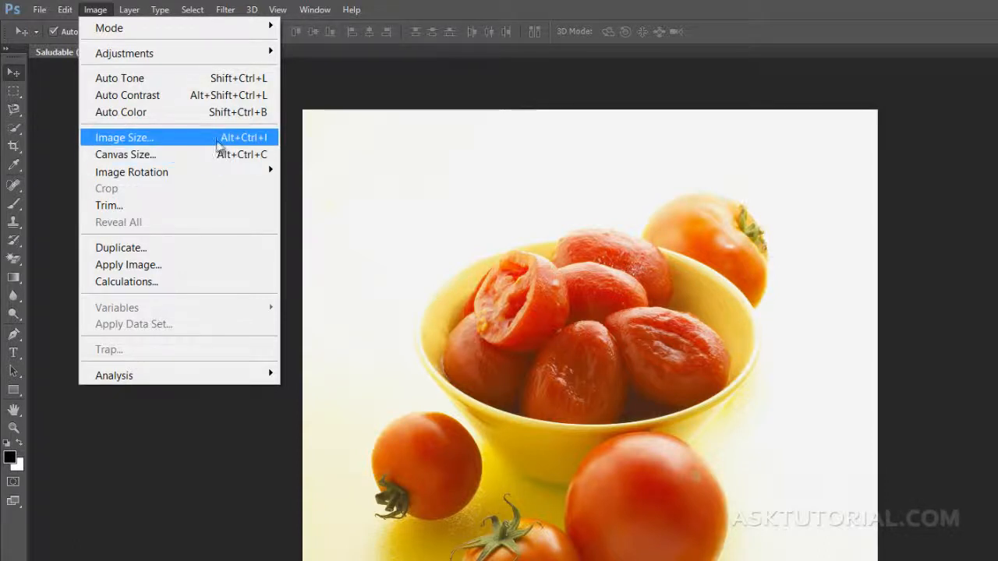
pyautogui.click(263, 137)
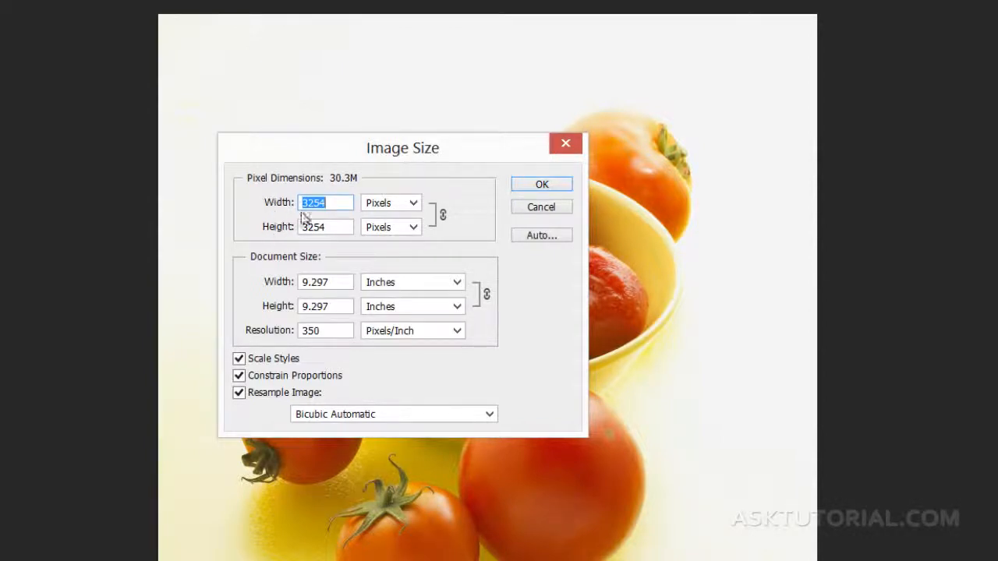
pyautogui.moveTo(331, 204); pyautogui.dragTo(263, 205)
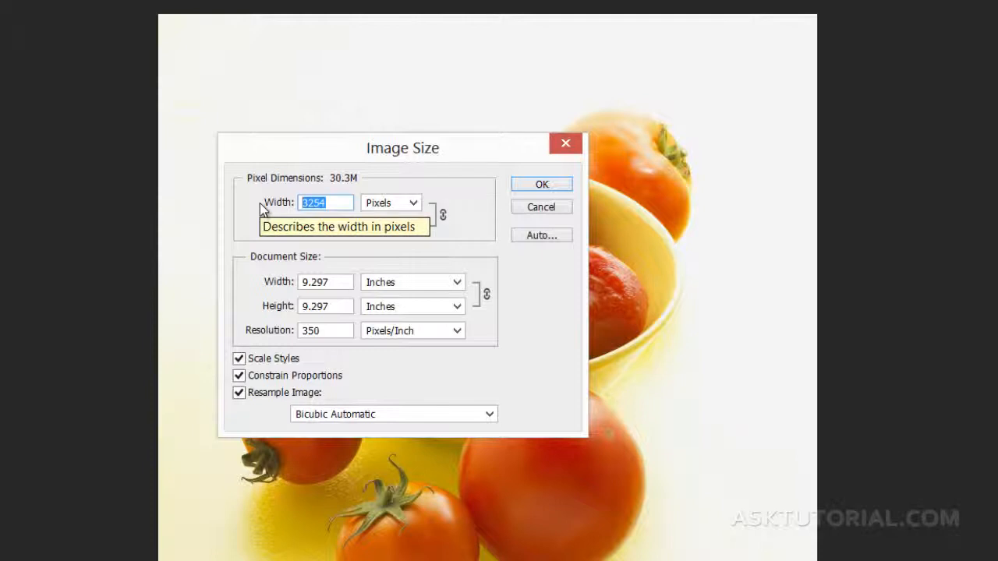
pyautogui.write('000')
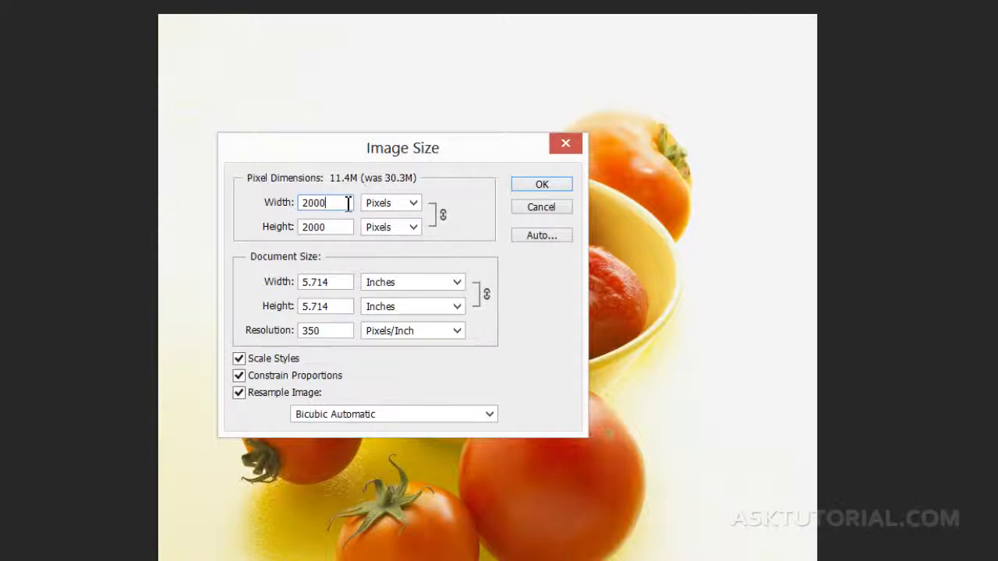
pyautogui.moveTo(343, 202); pyautogui.dragTo(244, 206)
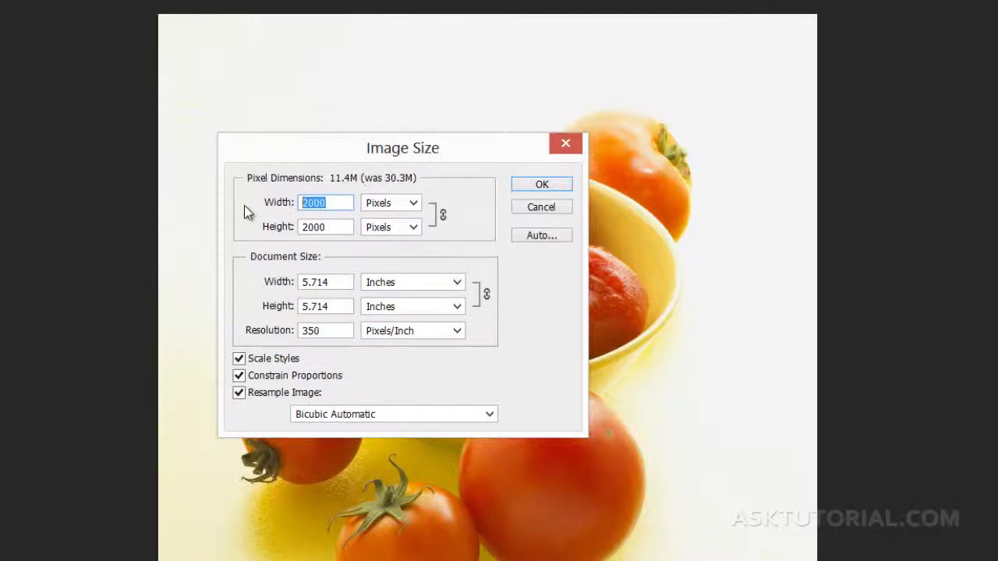
pyautogui.write('1000')
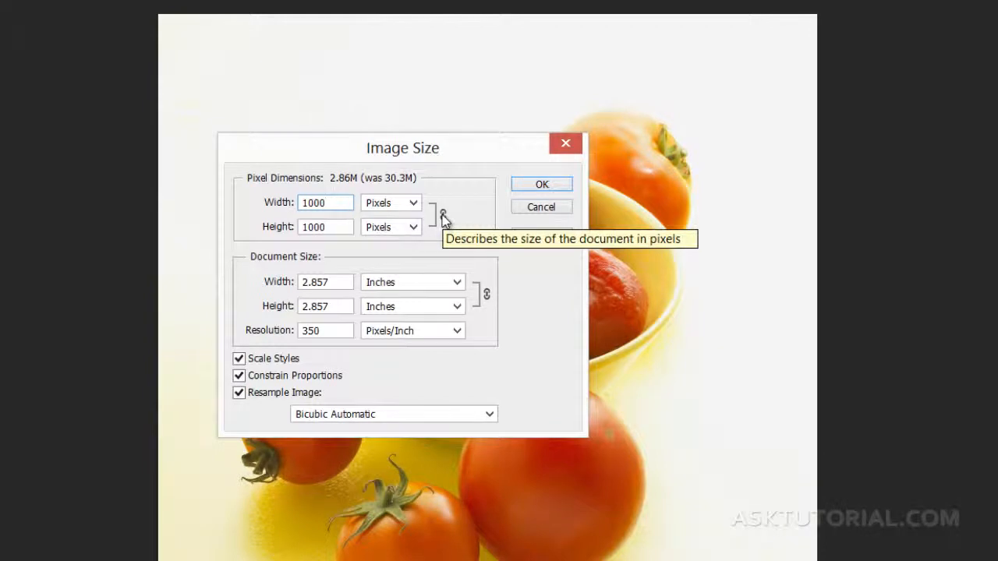
pyautogui.click(336, 226)
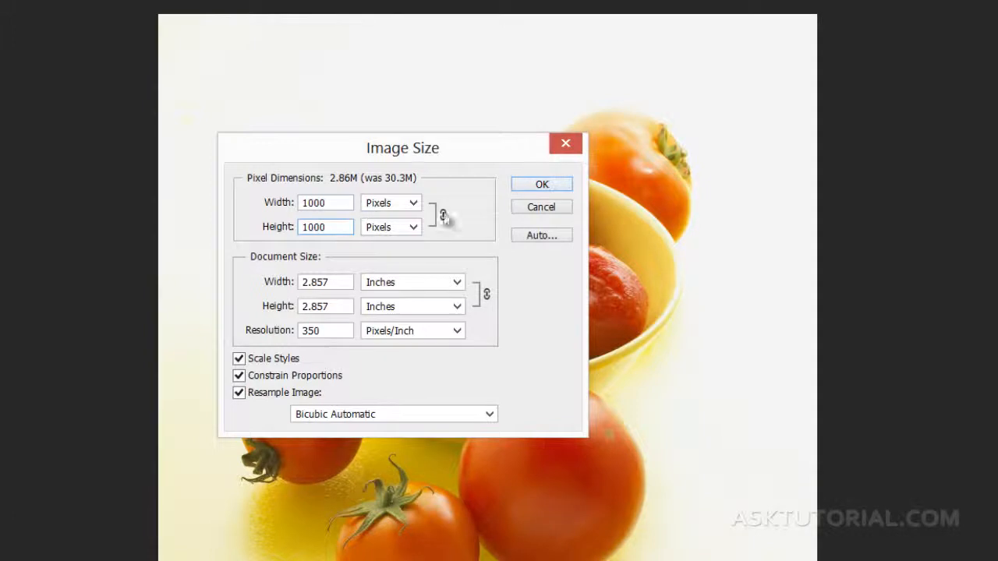
pyautogui.click(523, 187)
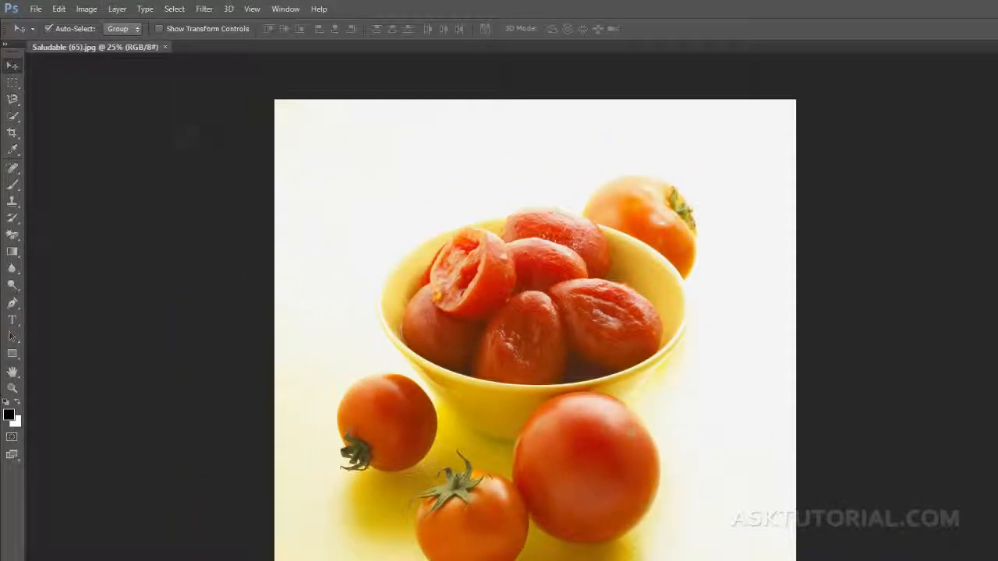
# - Check the image's pixel dimensions, document size and resolution in the Image Size dialog
pyautogui.click(87, 8)
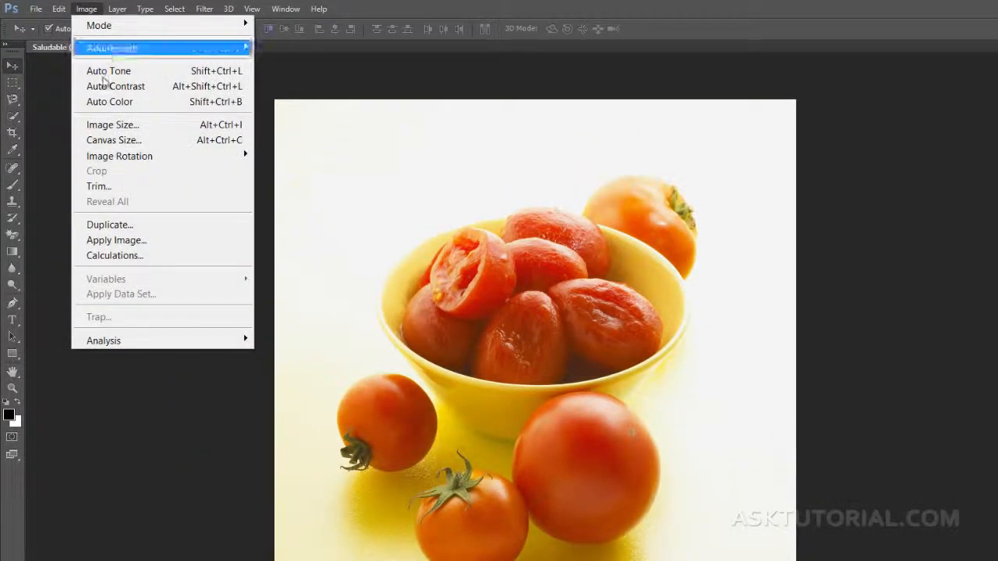
pyautogui.click(112, 126)
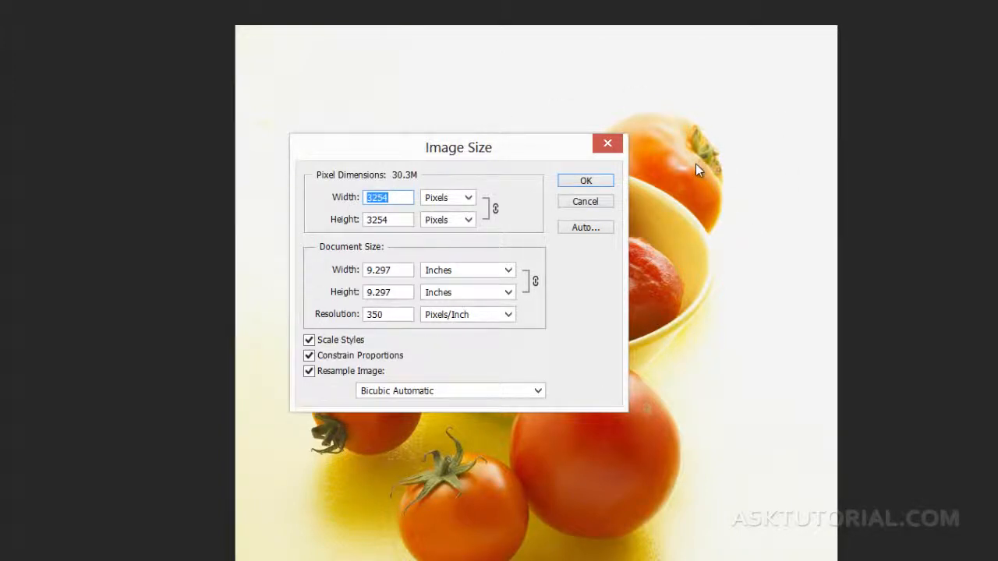
pyautogui.click(610, 146)
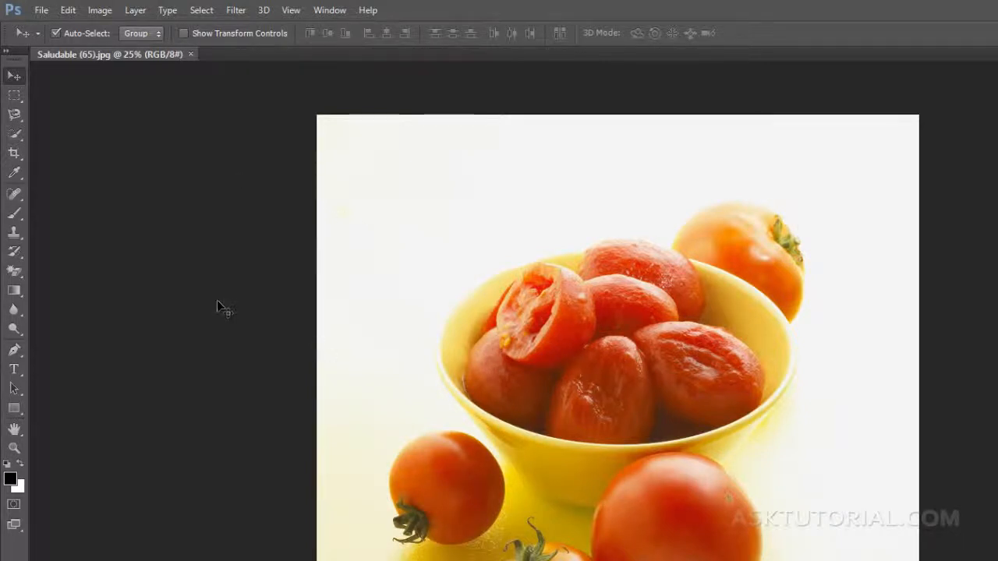
# - Start a Save for Web export of the image and set its linked width and height to 1000 px
pyautogui.click(43, 10)
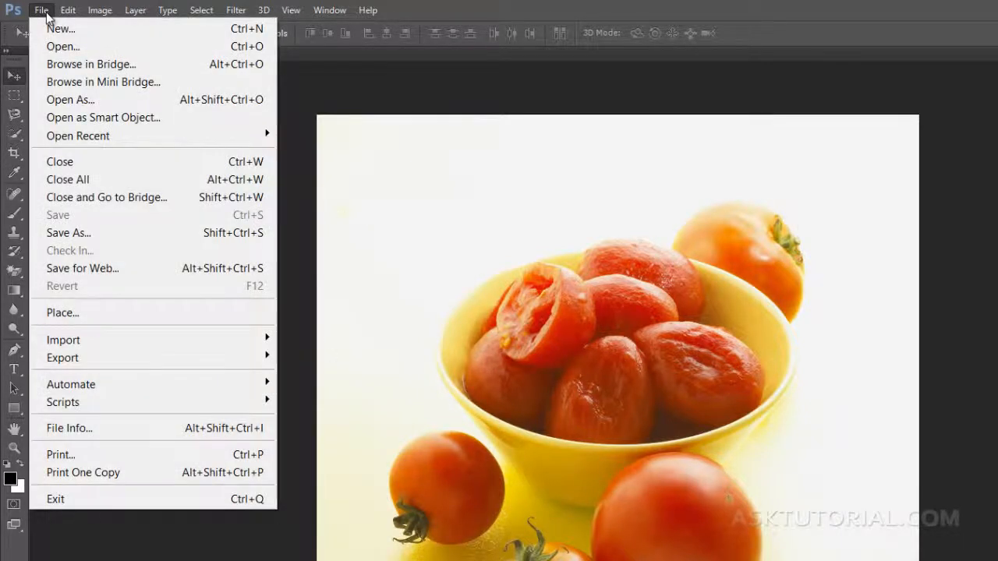
pyautogui.click(69, 273)
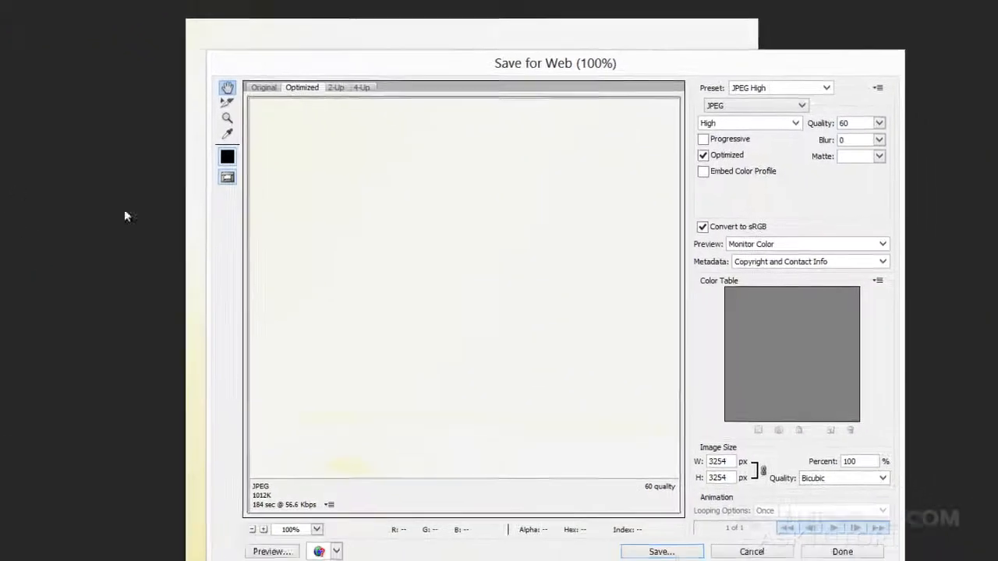
pyautogui.moveTo(733, 463); pyautogui.dragTo(660, 442)
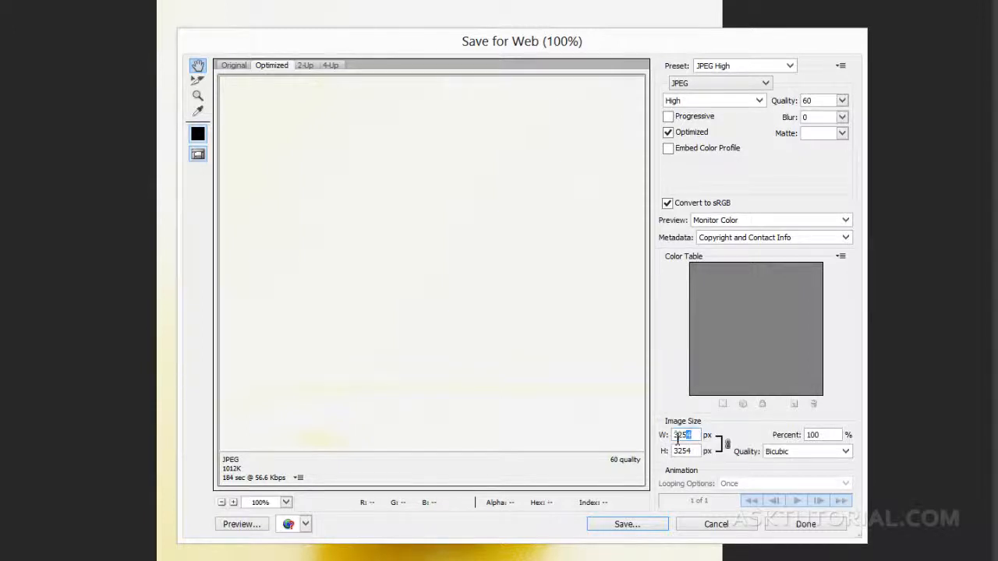
pyautogui.write('1000')
pyautogui.click(697, 453)
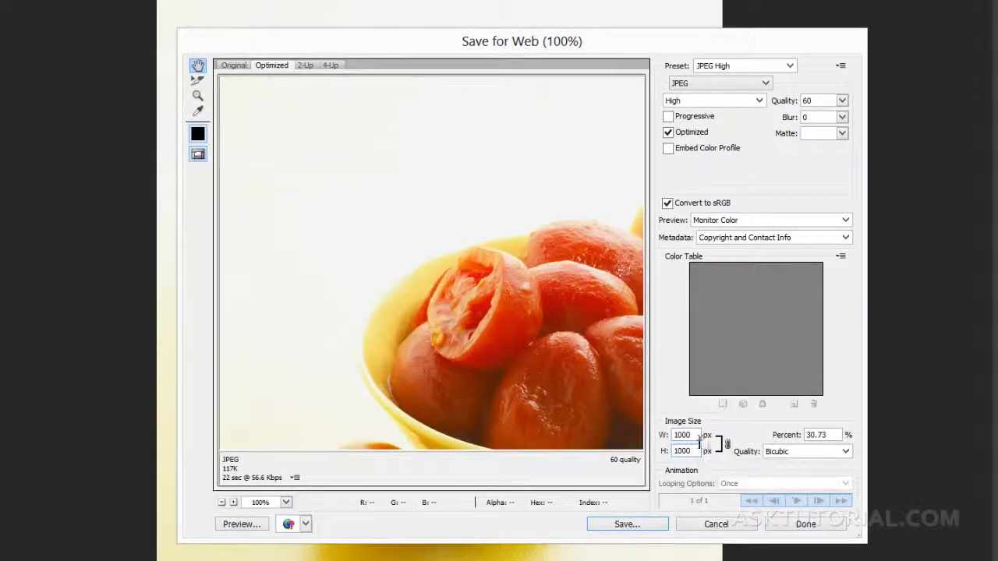
# - Reduce the export's linked width and height to 400 px and select JPEG as the file format
pyautogui.doubleClick(680, 435)
pyautogui.write('4')
pyautogui.click(693, 452)
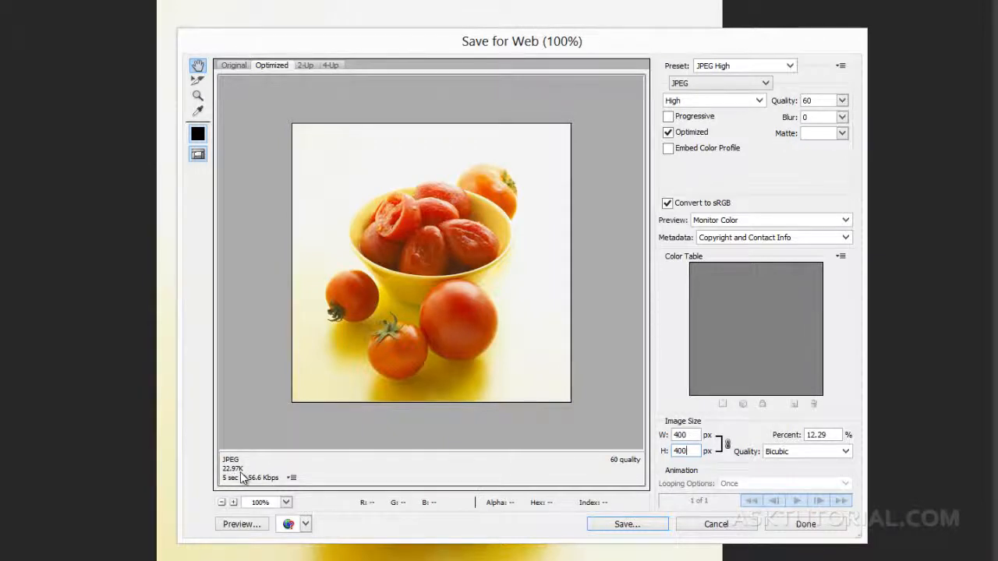
pyautogui.click(766, 84)
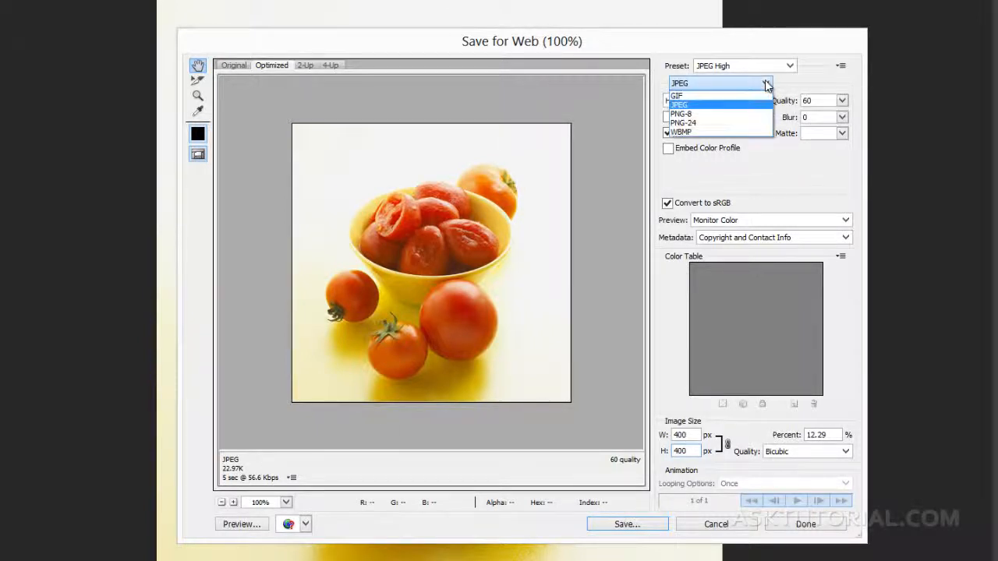
pyautogui.click(694, 107)
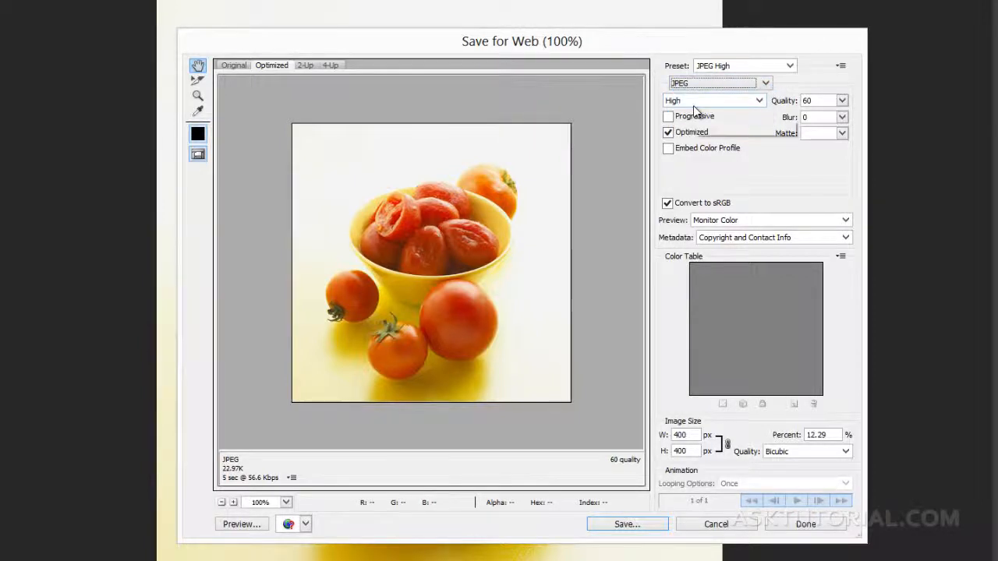
# - Compare JPEG quality values of 35, 100 and 45 for the export, ending at 41
pyautogui.click(842, 100)
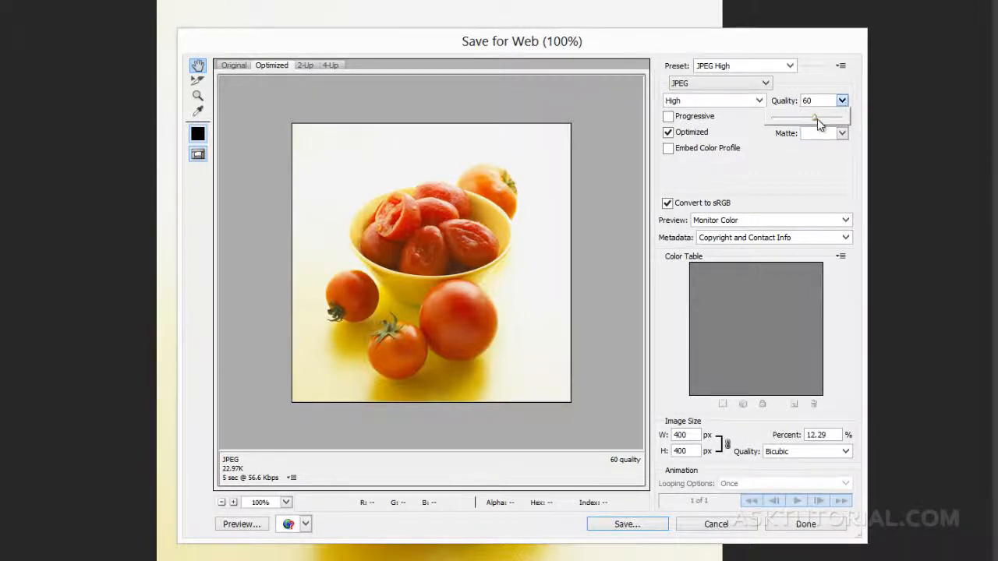
pyautogui.moveTo(817, 119); pyautogui.dragTo(795, 123)
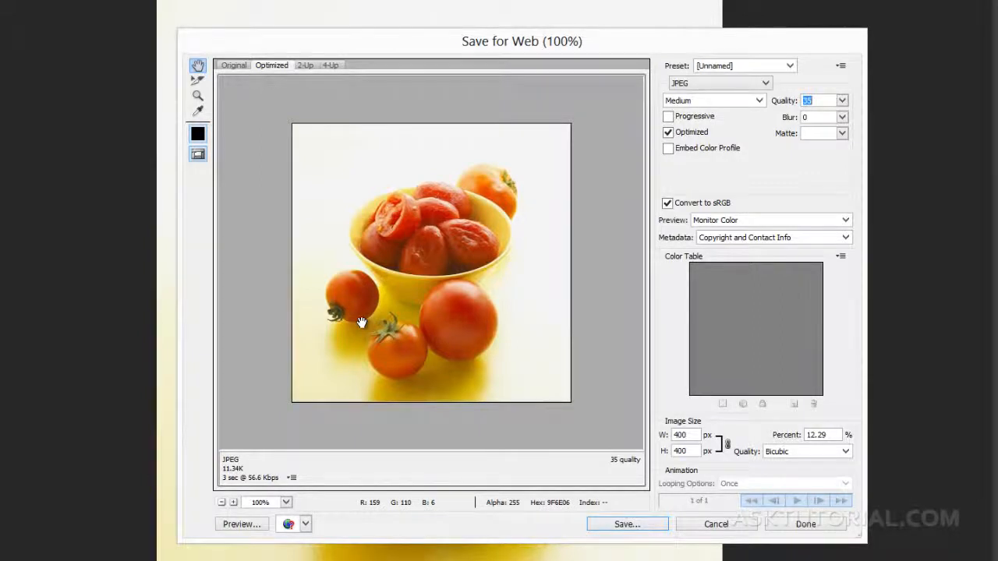
pyautogui.click(843, 100)
pyautogui.moveTo(796, 118); pyautogui.dragTo(848, 126)
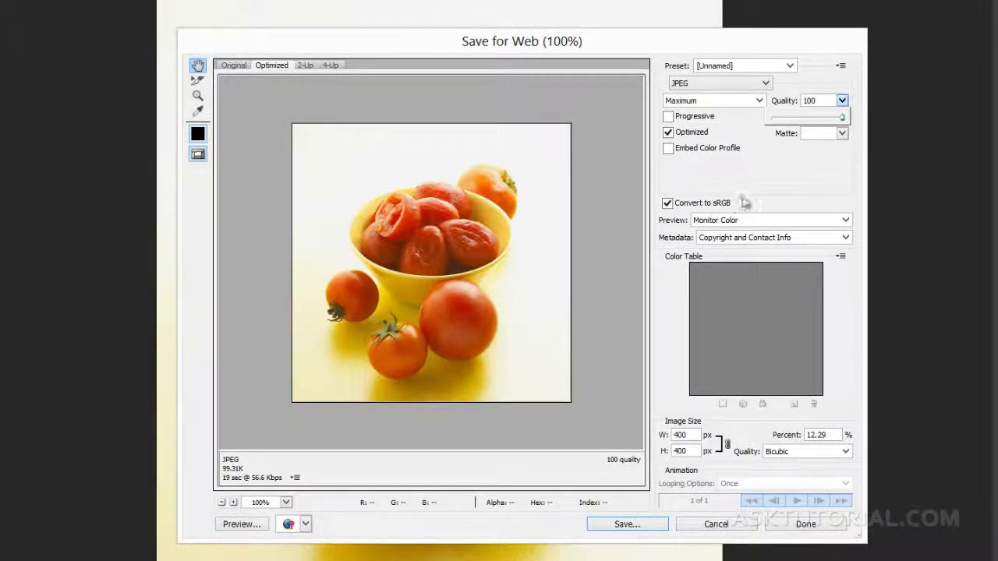
pyautogui.moveTo(842, 118); pyautogui.dragTo(807, 126)
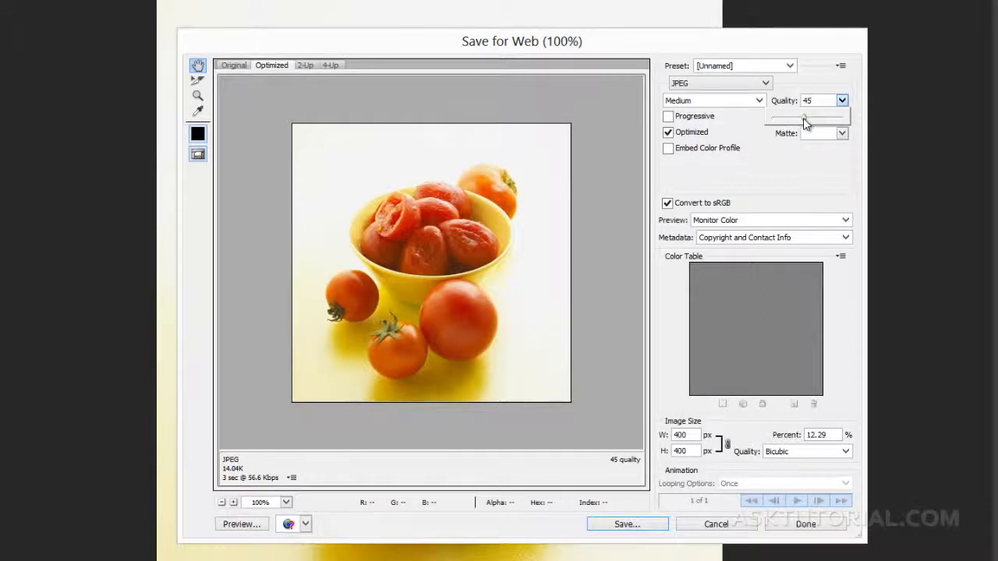
pyautogui.moveTo(803, 119); pyautogui.dragTo(796, 121)
pyautogui.moveTo(796, 120)
pyautogui.mouseDown()
pyautogui.moveTo(840, 124)
pyautogui.moveTo(803, 124)
pyautogui.mouseUp()
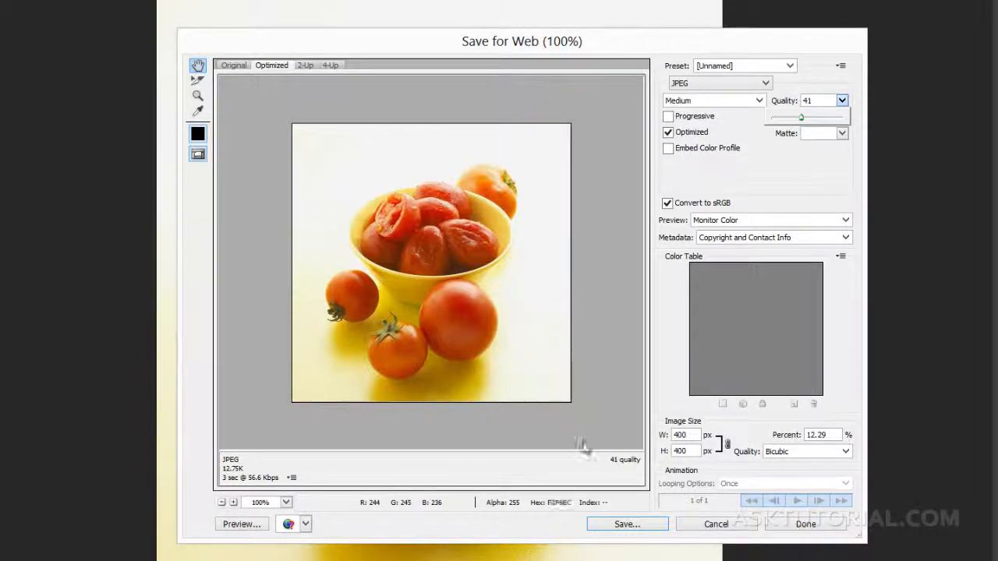
# - Proceed to saving the optimized image, then cancel the save and leave Save for Web
pyautogui.click(626, 524)
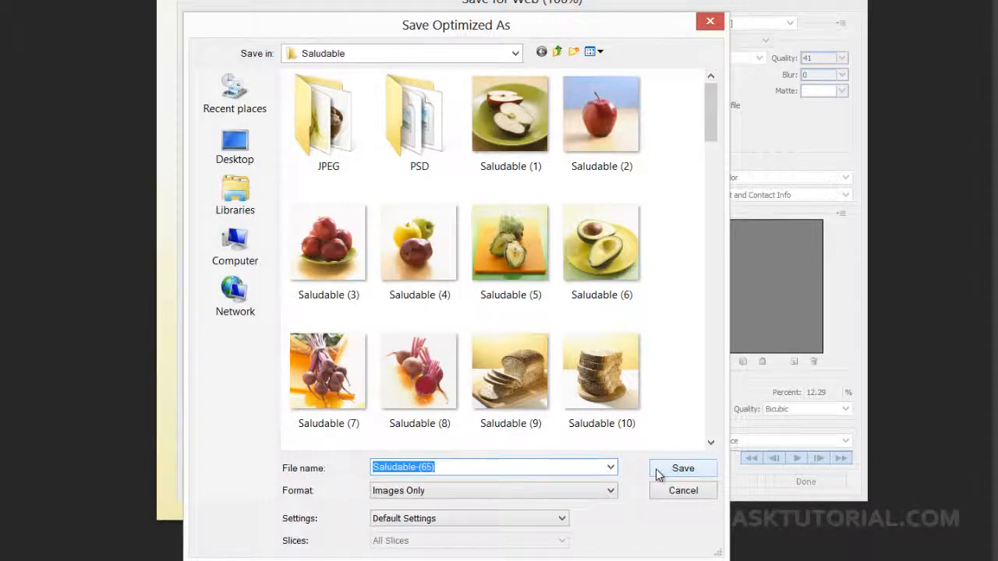
pyautogui.click(710, 22)
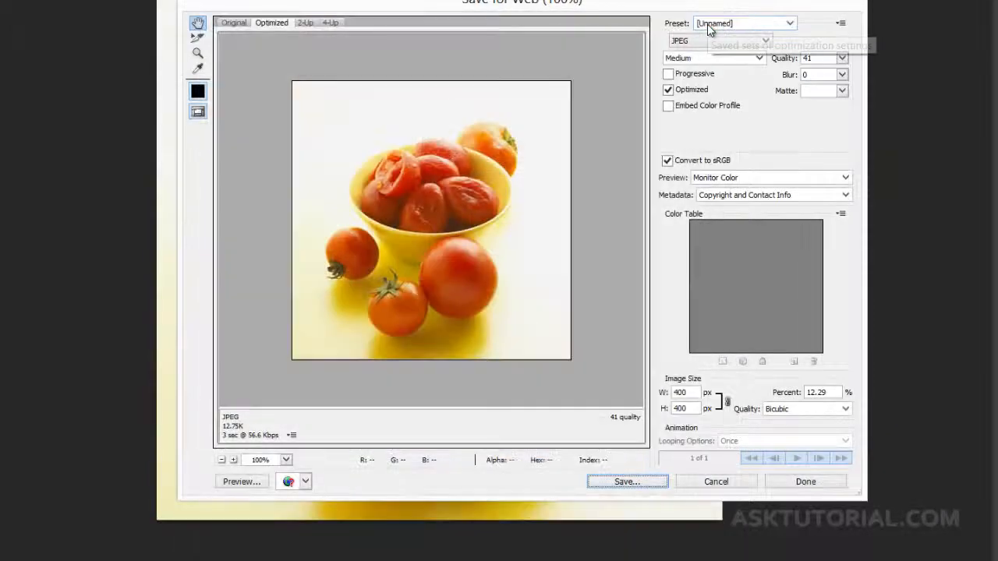
pyautogui.click(716, 482)
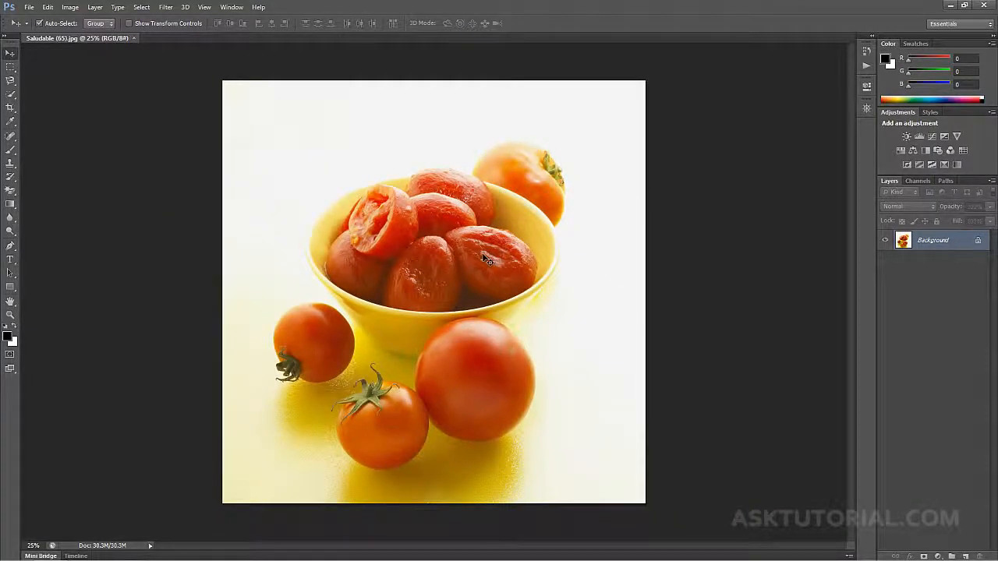
# - Open the Image Size dialog and place the Calculator window beside it
pyautogui.click(69, 7)
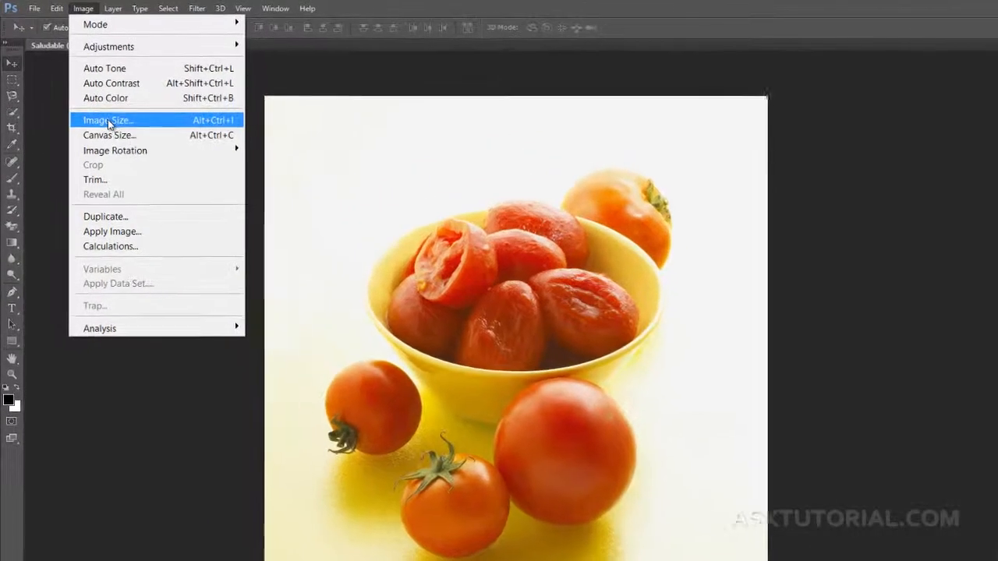
pyautogui.click(106, 110)
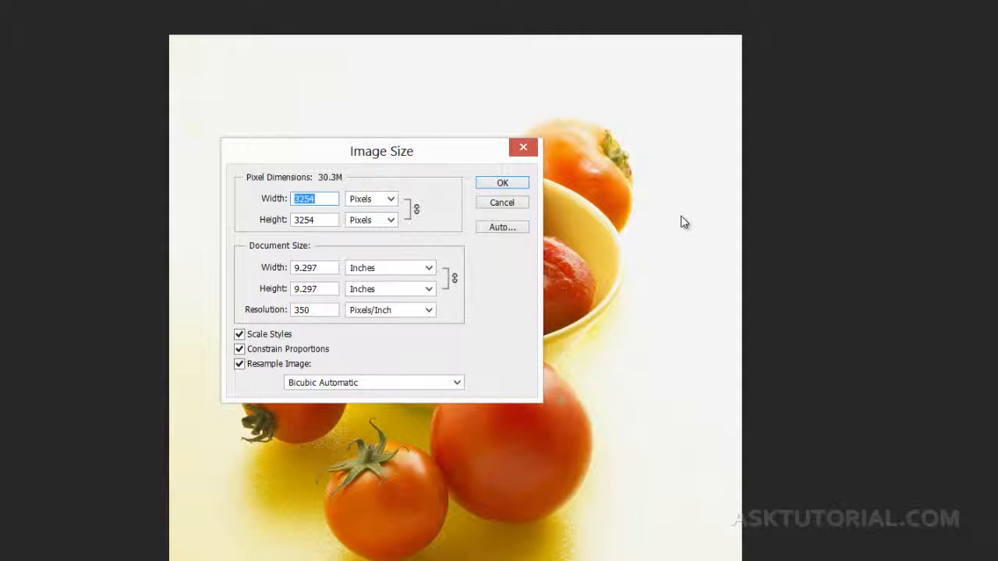
pyautogui.click(321, 200)
pyautogui.click(318, 220)
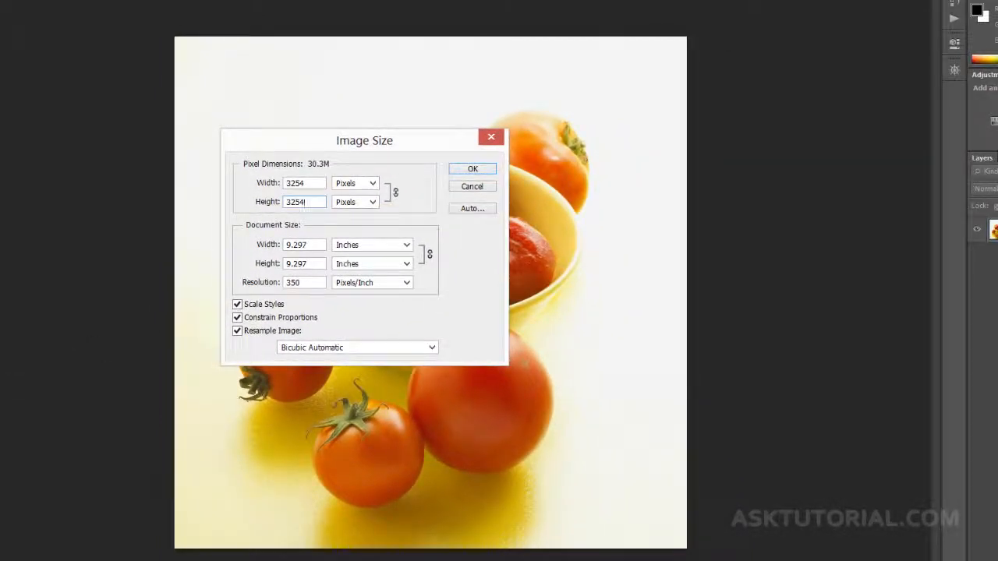
pyautogui.moveTo(884, 227); pyautogui.dragTo(661, 162)
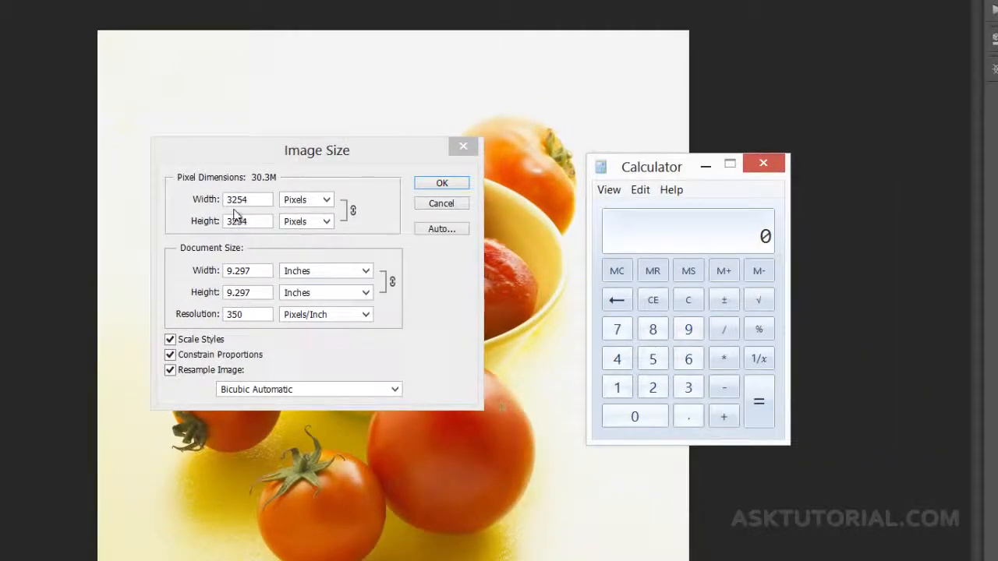
# - Calculate the image's total pixel count in Calculator by multiplying the width of 3254 by the height of 3254
pyautogui.click(688, 388)
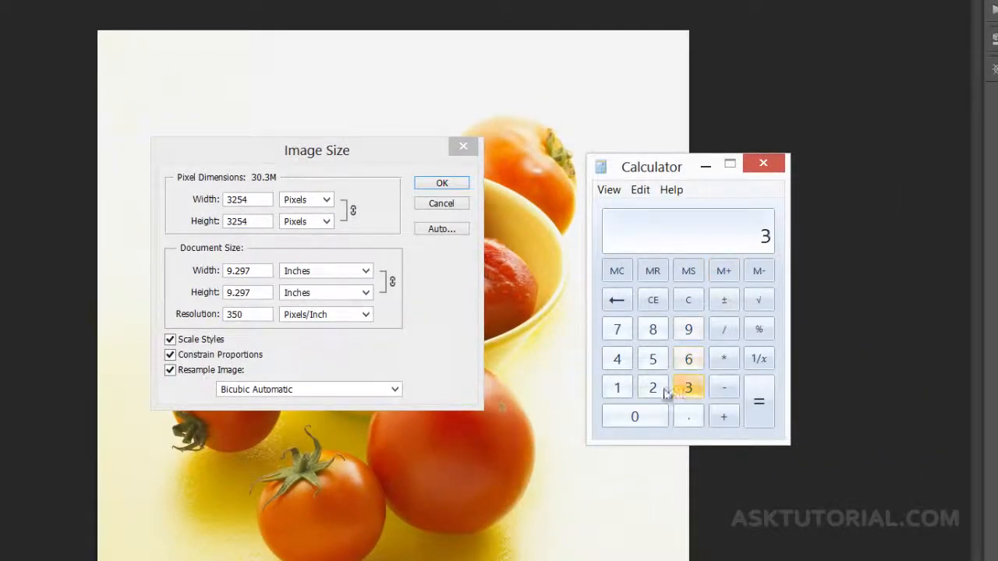
pyautogui.click(652, 386)
pyautogui.click(648, 360)
pyautogui.click(619, 360)
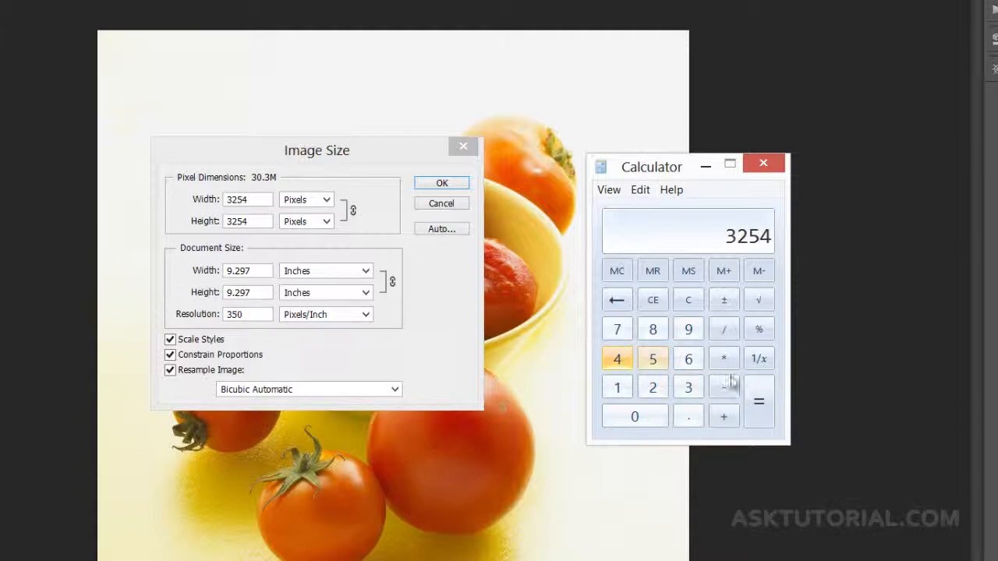
pyautogui.click(724, 359)
pyautogui.click(683, 393)
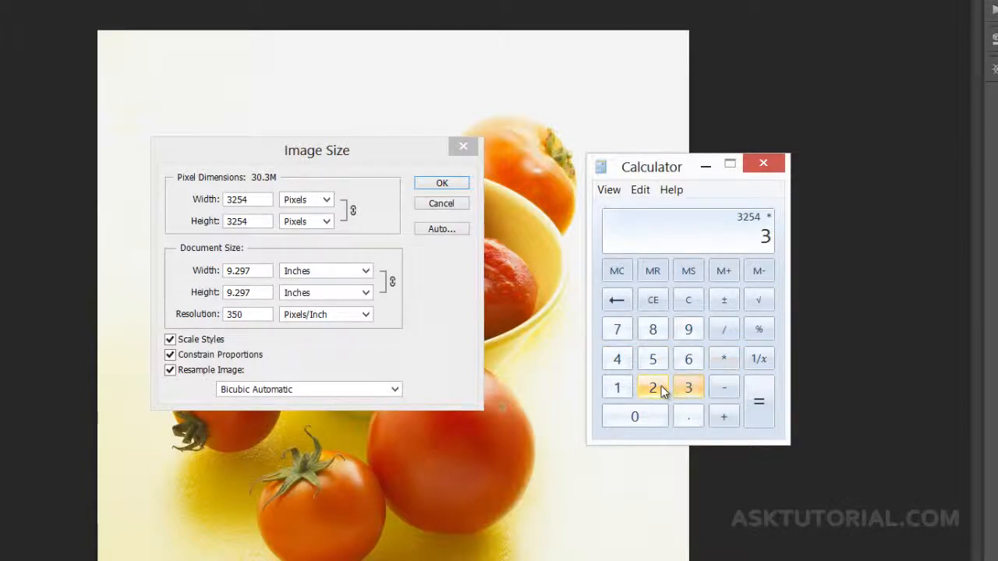
pyautogui.click(655, 388)
pyautogui.click(654, 360)
pyautogui.click(618, 359)
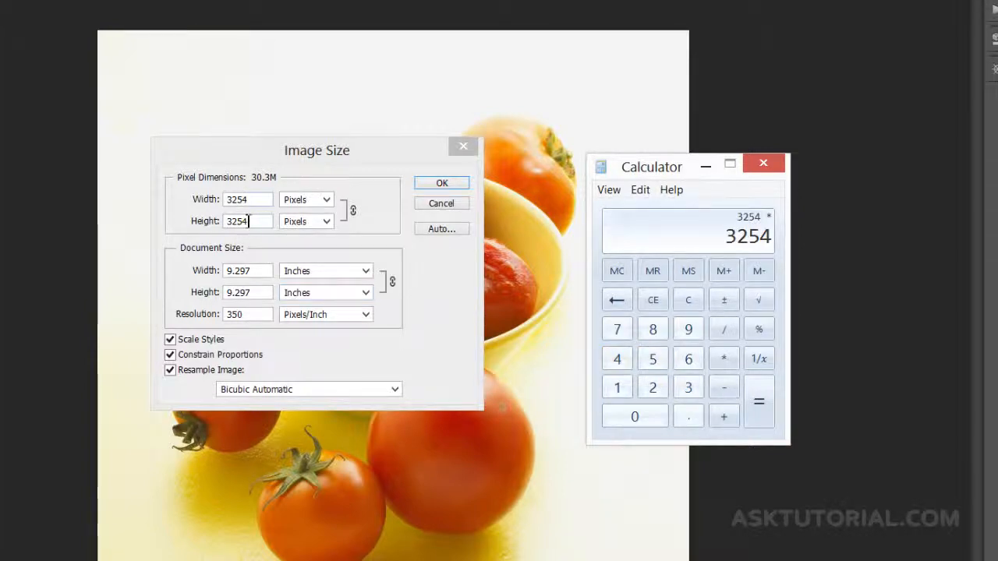
pyautogui.click(760, 403)
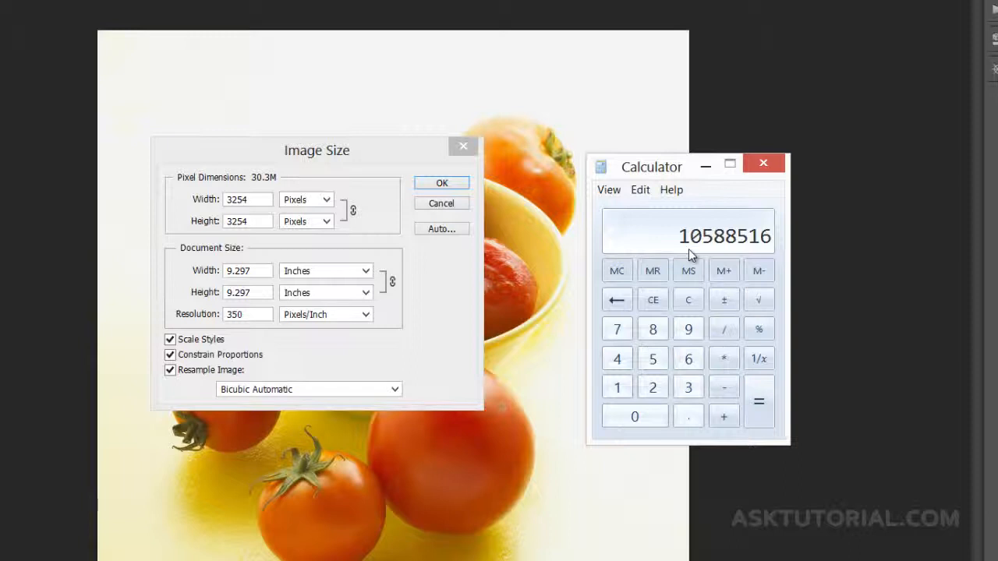
# - Close Calculator and examine the resolution and pixel width in the Image Size dialog
pyautogui.click(761, 164)
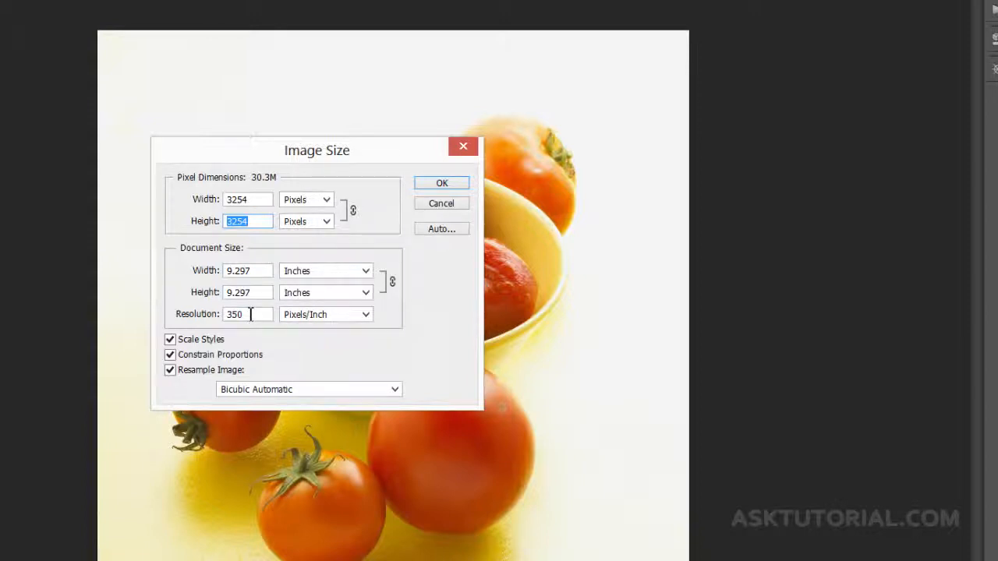
pyautogui.moveTo(250, 314); pyautogui.dragTo(231, 315)
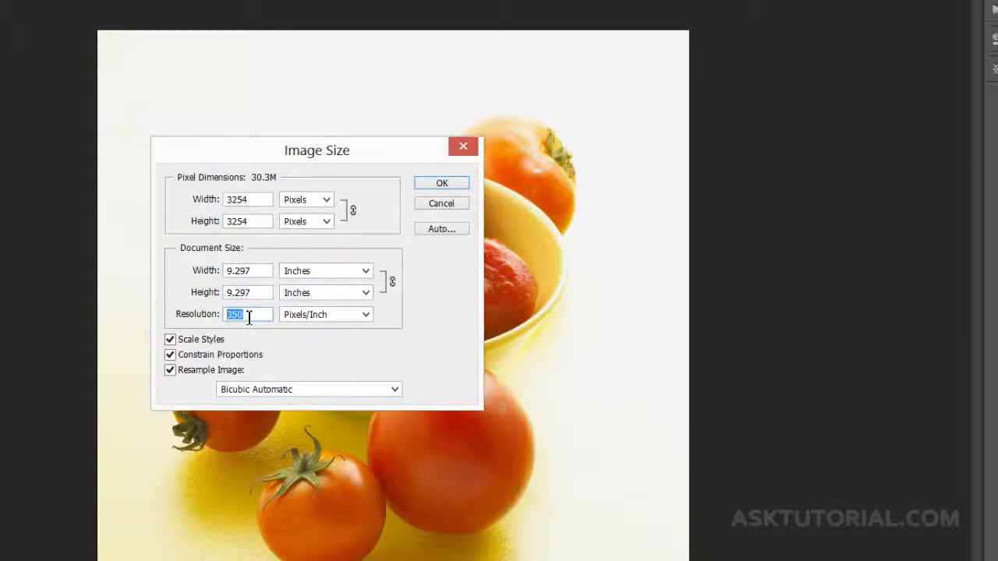
pyautogui.click(249, 318)
pyautogui.moveTo(257, 199); pyautogui.dragTo(218, 199)
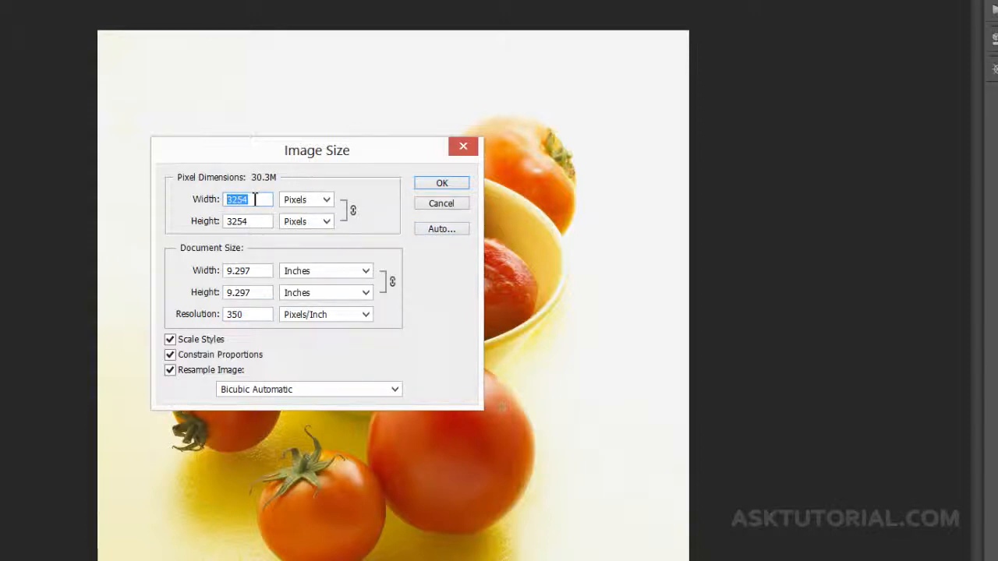
pyautogui.click(255, 200)
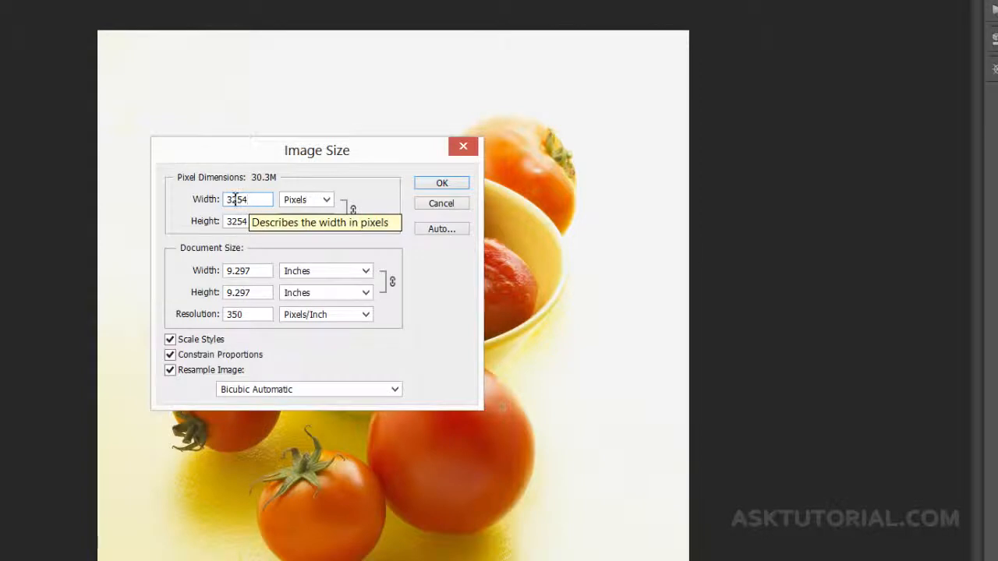
pyautogui.moveTo(251, 199); pyautogui.dragTo(224, 199)
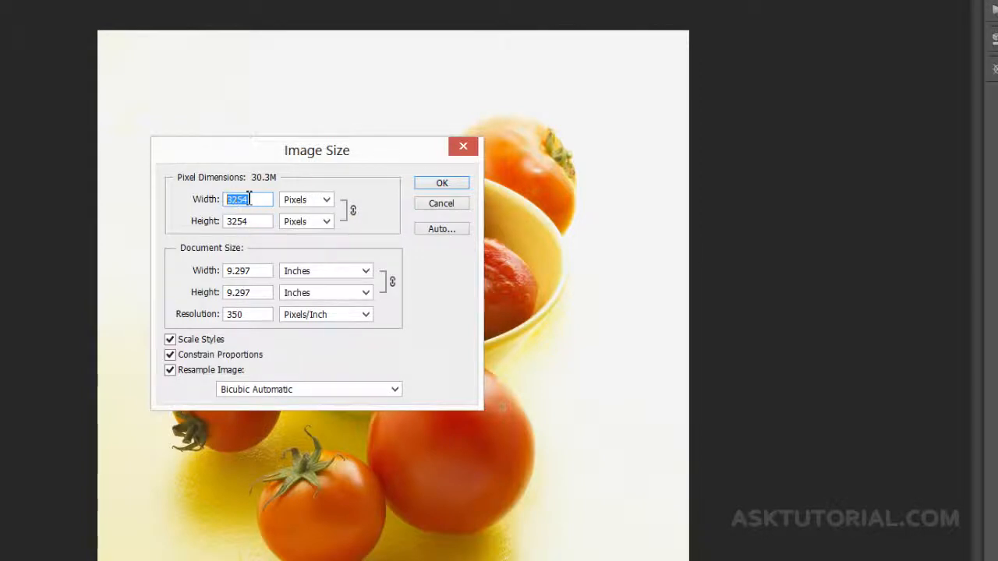
pyautogui.click(249, 198)
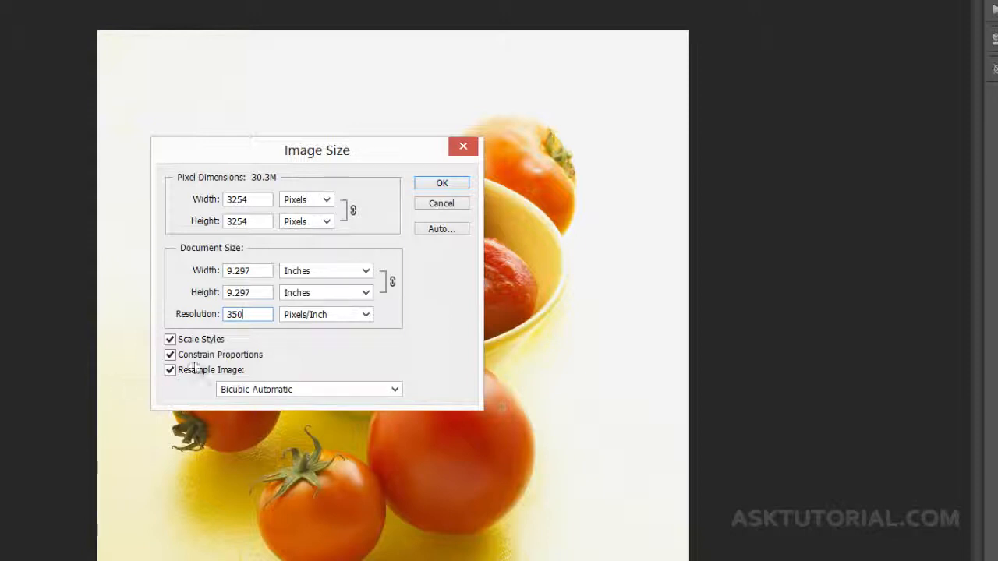
# - Examine the document resolution value and its pixels-per-inch unit
pyautogui.moveTo(246, 314); pyautogui.dragTo(225, 314)
pyautogui.click(255, 314)
pyautogui.moveTo(247, 315); pyautogui.dragTo(223, 318)
pyautogui.click(247, 313)
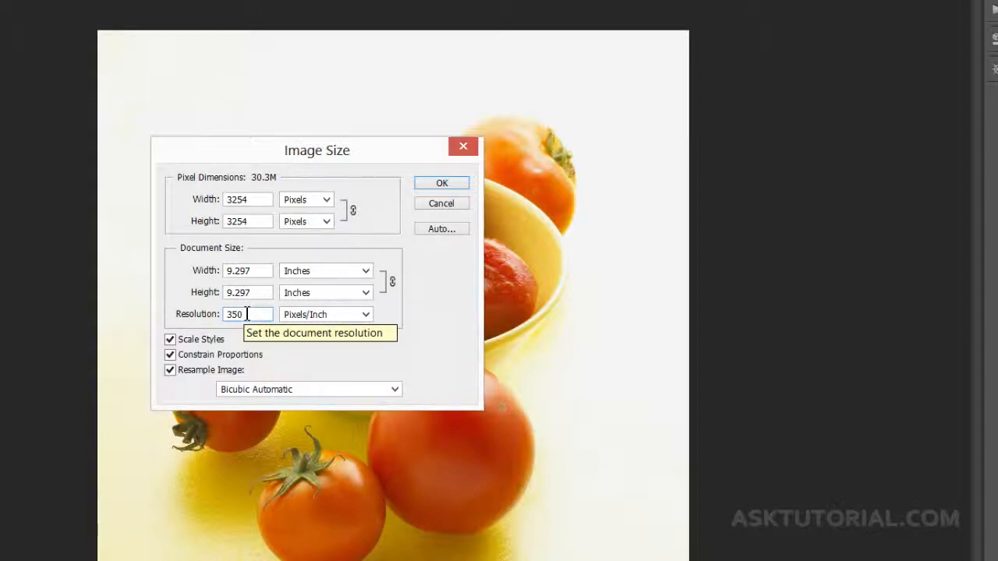
pyautogui.moveTo(247, 314); pyautogui.dragTo(221, 320)
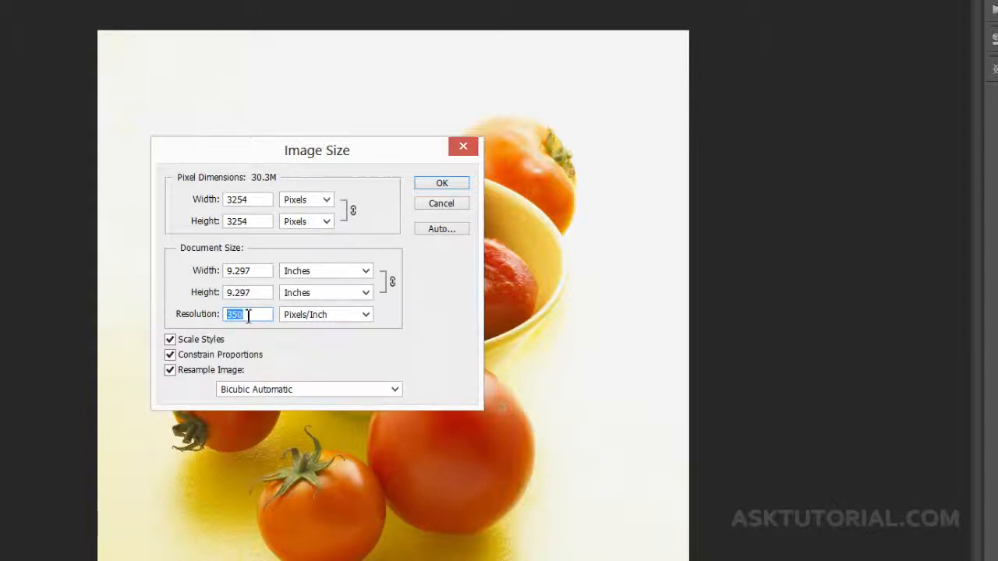
pyautogui.click(247, 315)
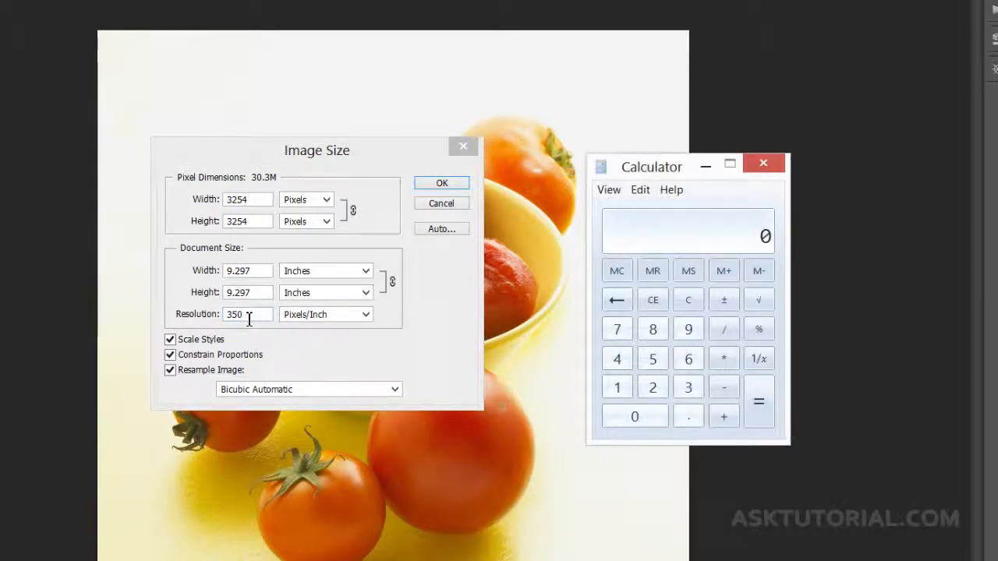
pyautogui.doubleClick(248, 318)
pyautogui.click(248, 315)
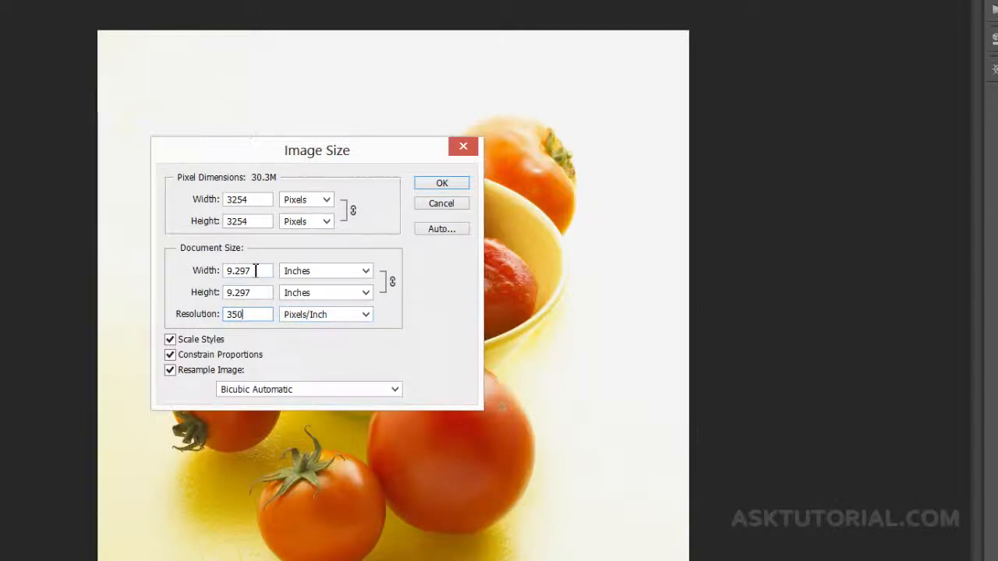
# - Review the available document width units, keeping inches, and inspect the document width and height
pyautogui.click(366, 272)
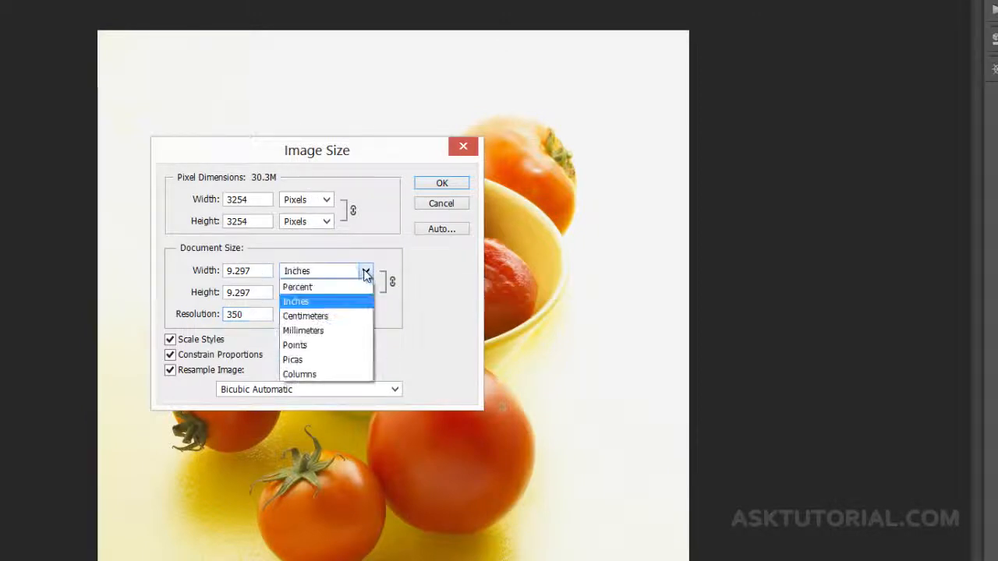
pyautogui.click(419, 308)
pyautogui.press('Tab')
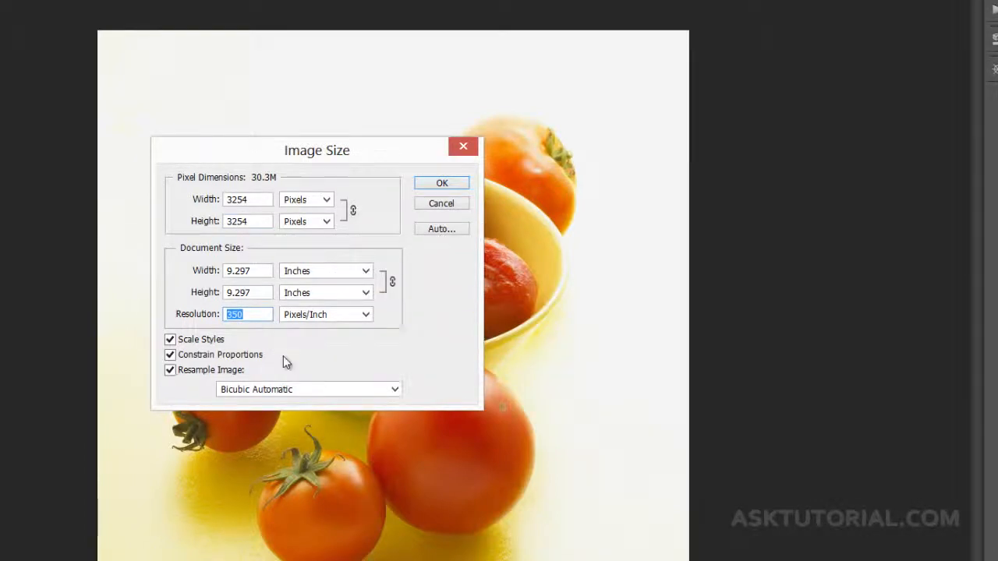
pyautogui.click(260, 271)
pyautogui.moveTo(248, 273); pyautogui.dragTo(211, 304)
pyautogui.click(261, 272)
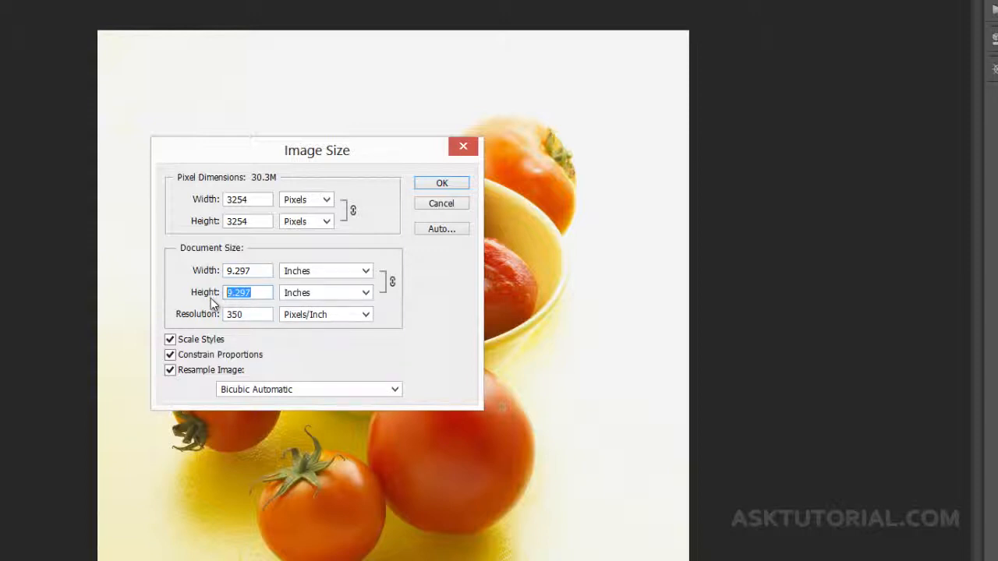
pyautogui.click(259, 292)
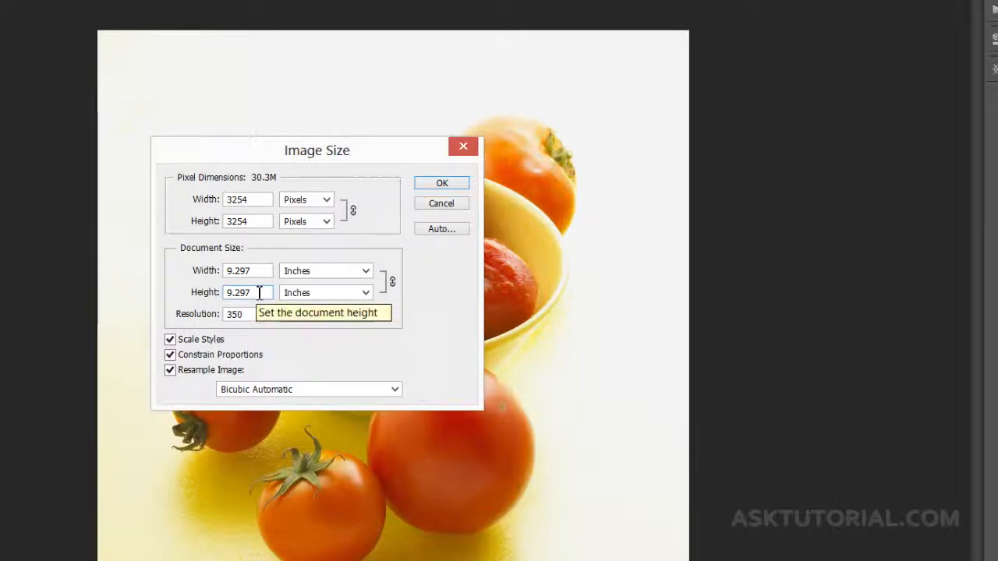
# - Calculate the print width in inches in Calculator by dividing the pixel width of 3254 by the resolution of 350
pyautogui.click(107, 560)
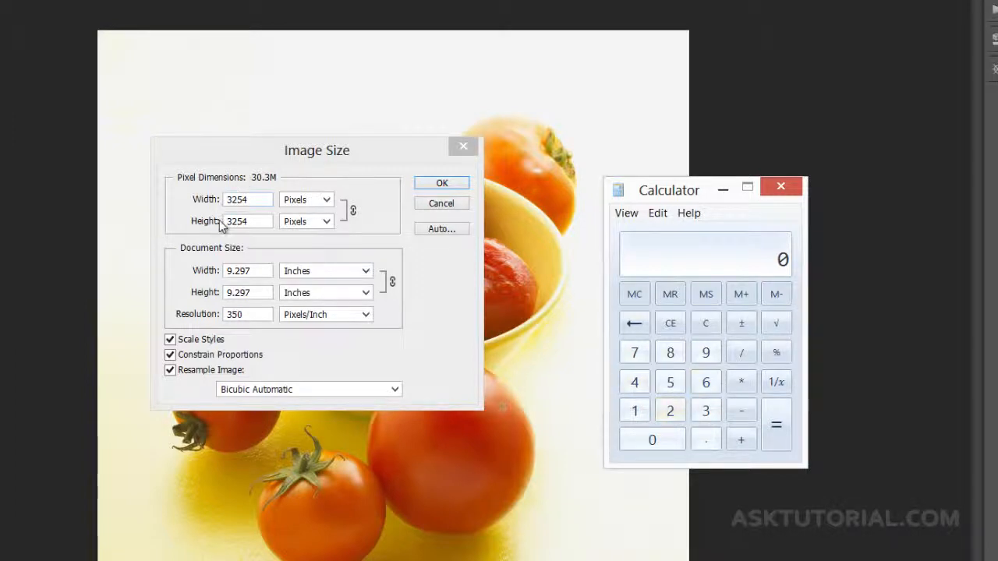
pyautogui.click(699, 417)
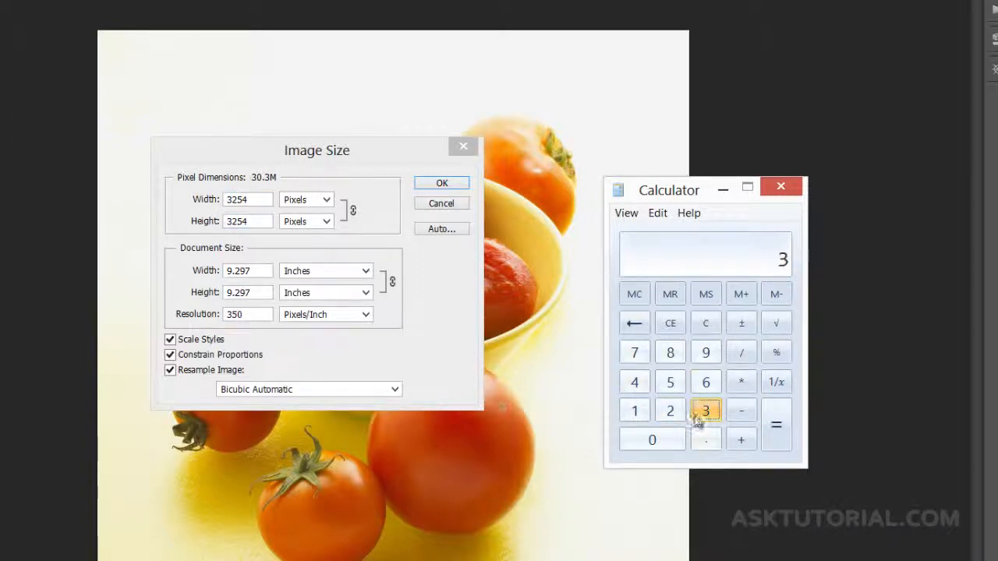
pyautogui.click(669, 413)
pyautogui.click(670, 382)
pyautogui.click(637, 382)
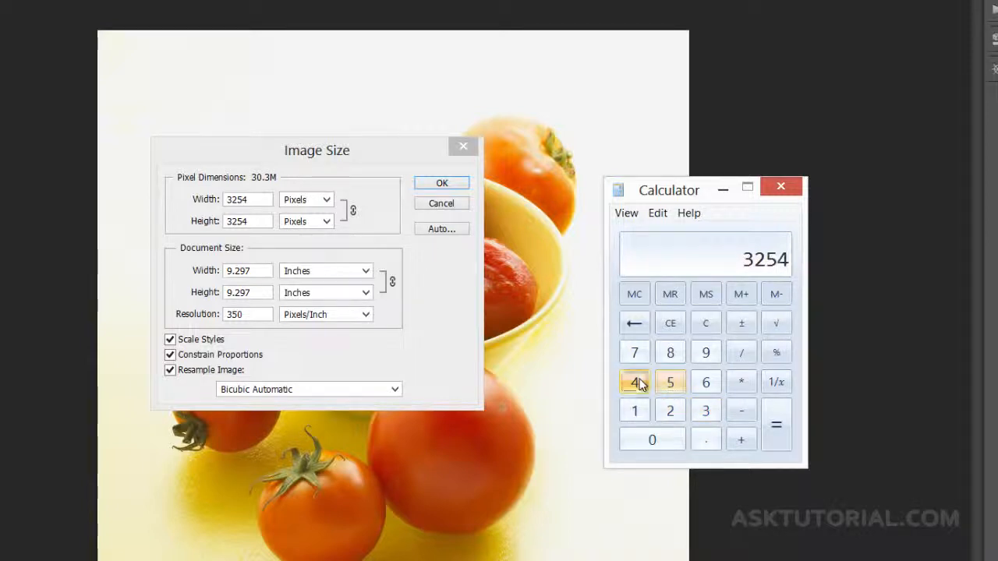
pyautogui.click(742, 352)
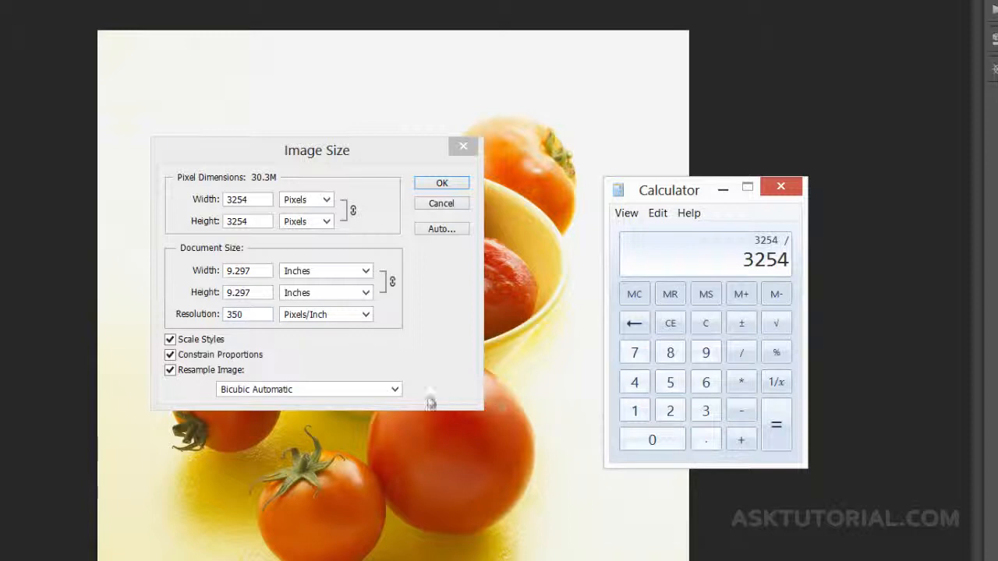
pyautogui.click(705, 413)
pyautogui.click(669, 382)
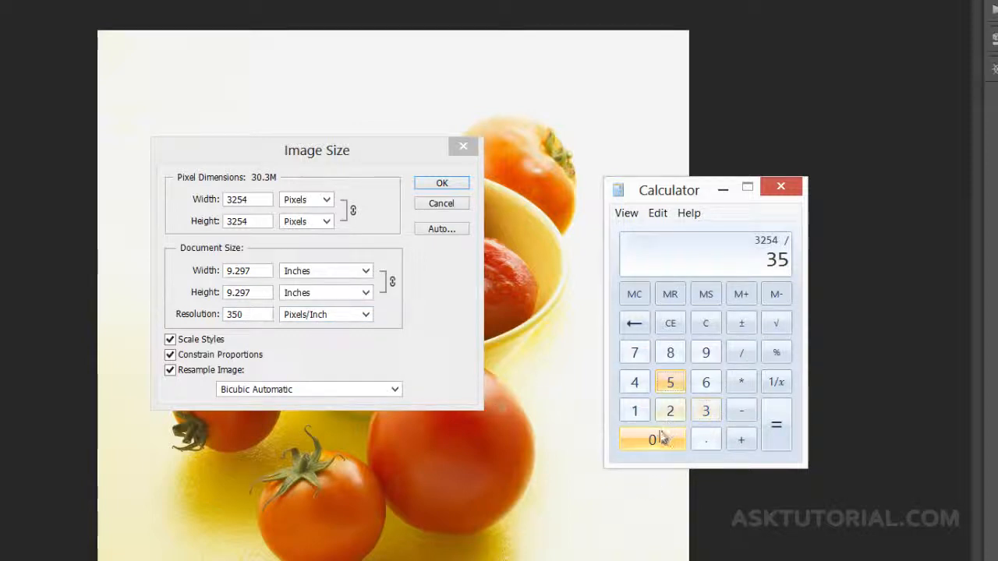
pyautogui.click(655, 438)
pyautogui.click(776, 425)
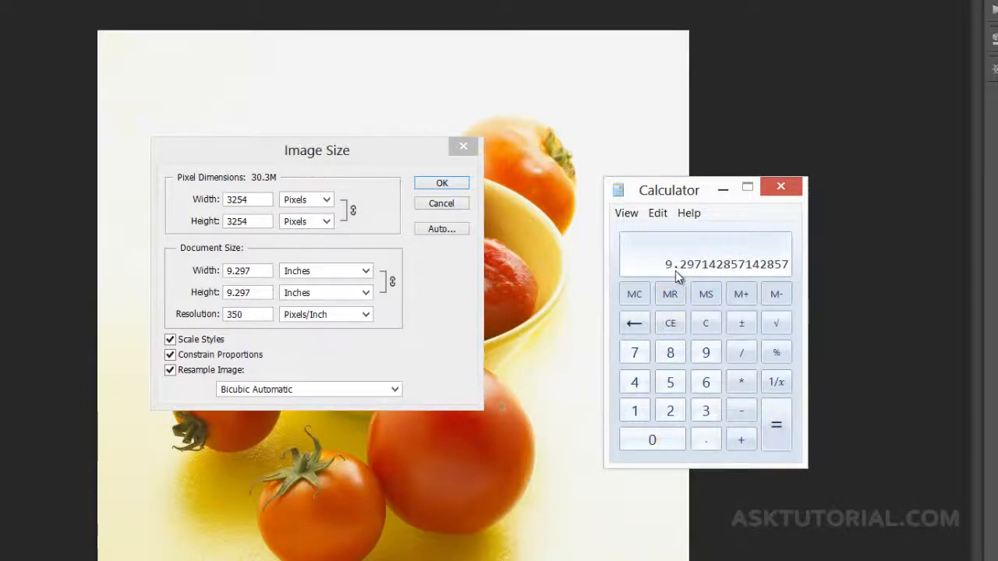
# - Compare the pixel height and resolution with the document width and height in the Image Size dialog
pyautogui.click(250, 222)
pyautogui.moveTo(245, 221); pyautogui.dragTo(212, 223)
pyautogui.moveTo(248, 315); pyautogui.dragTo(226, 314)
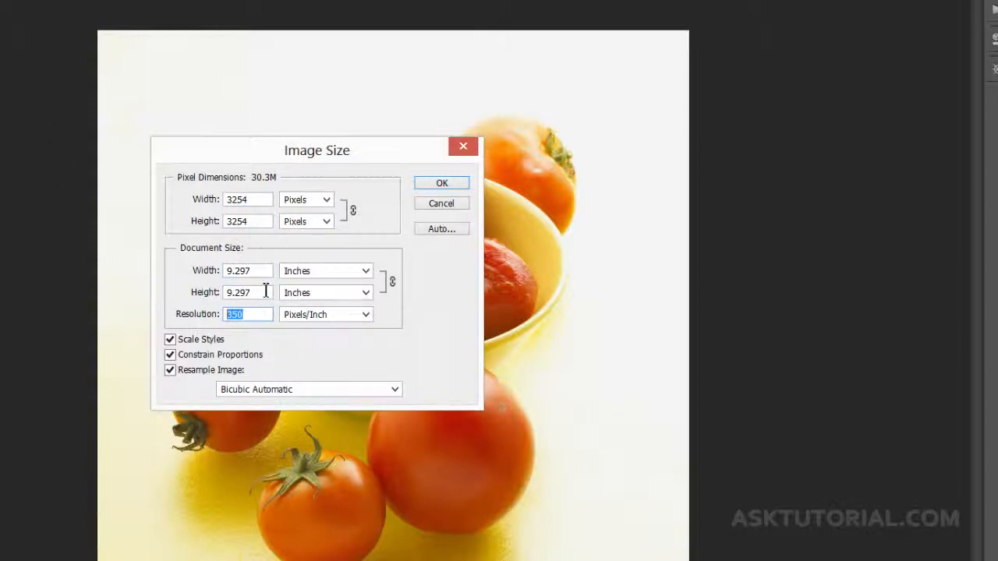
pyautogui.doubleClick(265, 292)
pyautogui.click(265, 292)
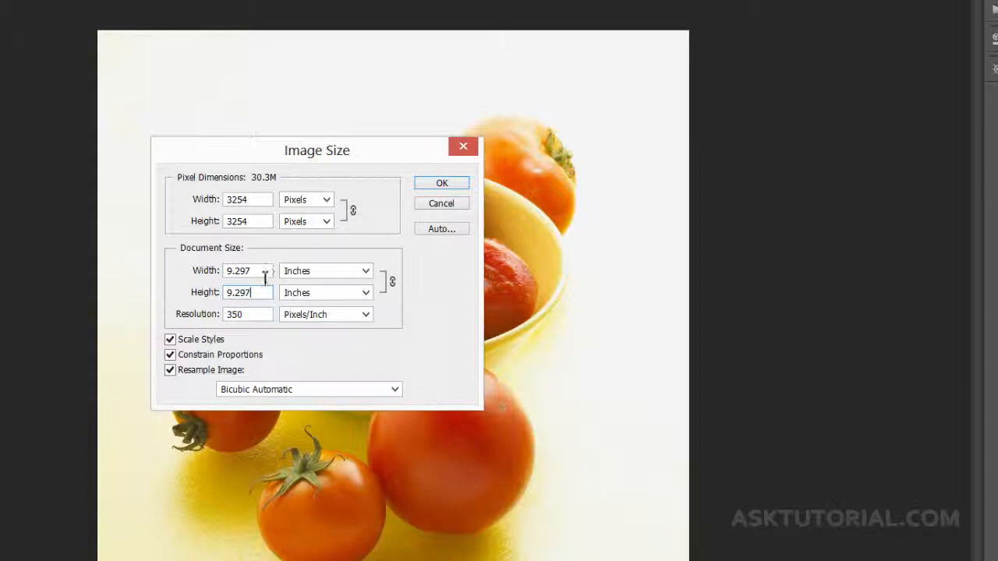
pyautogui.click(263, 272)
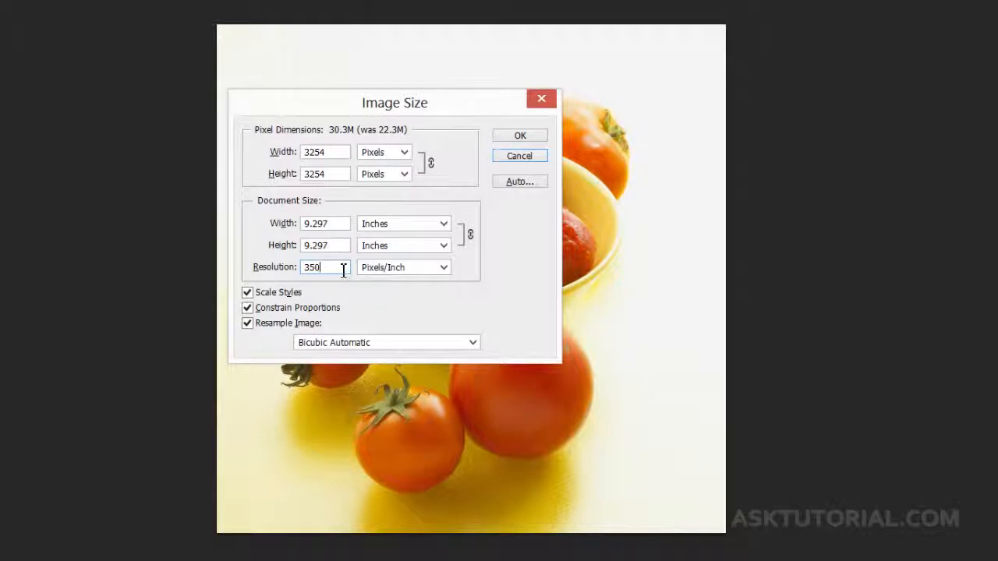
# - With resampling enabled, try a resolution of 300 pixels/inch, then set it back to 350
pyautogui.moveTo(326, 268); pyautogui.dragTo(304, 269)
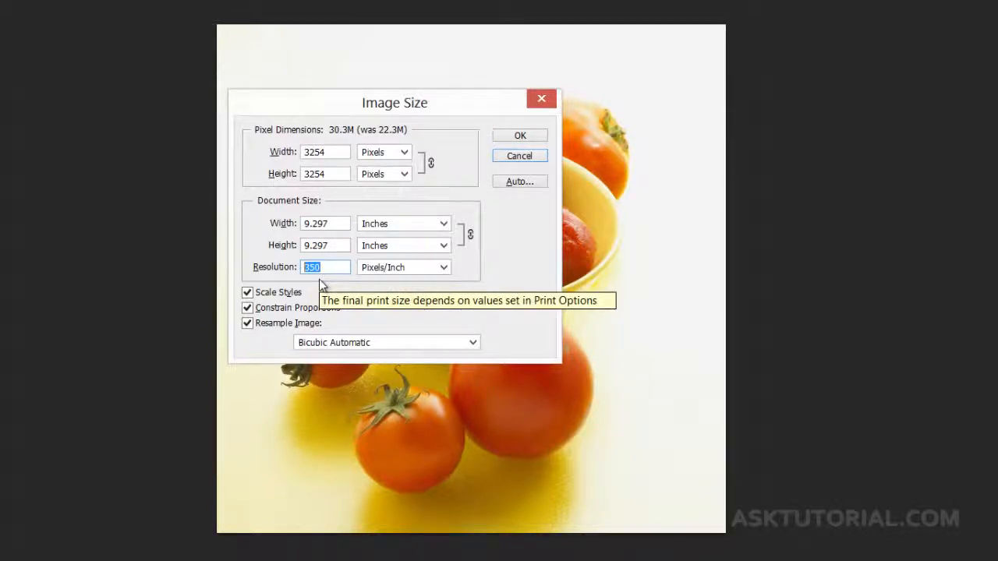
pyautogui.write('300')
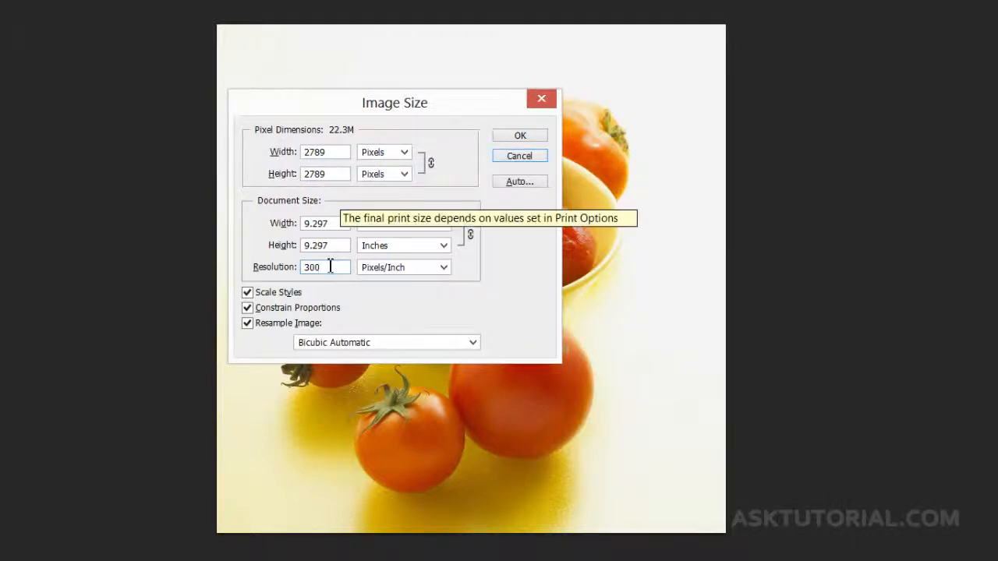
pyautogui.moveTo(322, 266); pyautogui.dragTo(283, 273)
pyautogui.write('350')
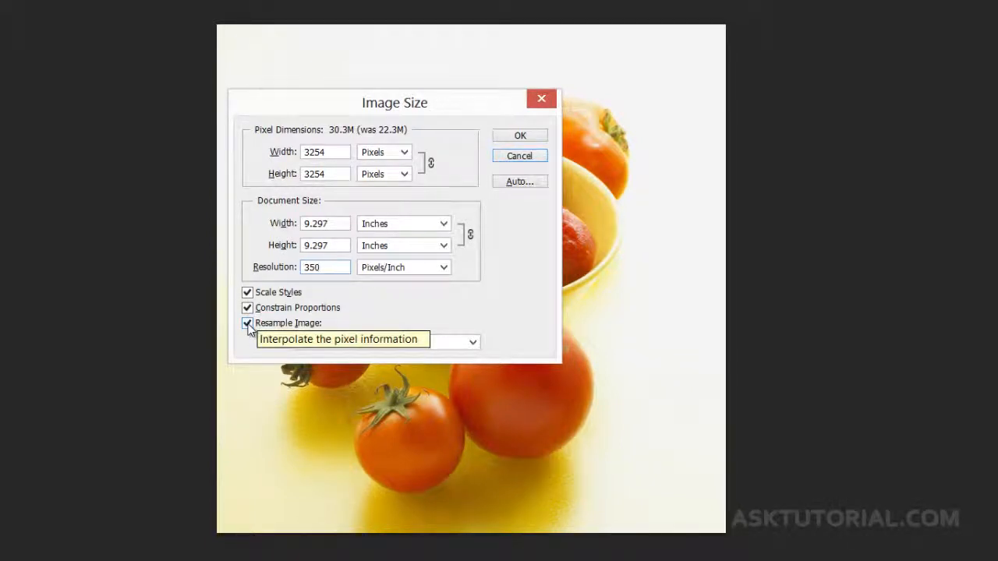
# - Turn off image resampling and set the resolution to 300 pixels/inch
pyautogui.click(247, 323)
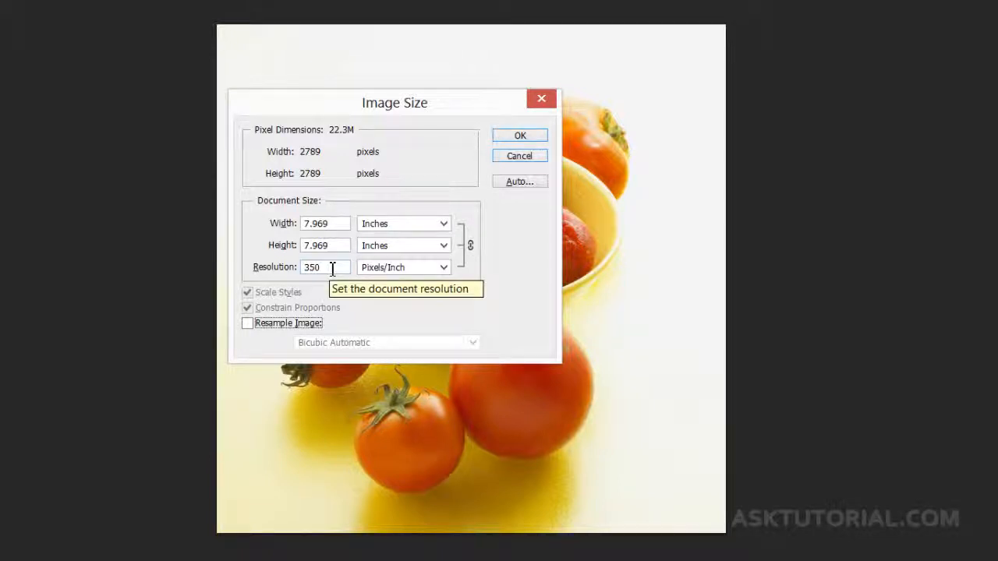
pyautogui.moveTo(332, 267); pyautogui.dragTo(279, 263)
pyautogui.write('300')
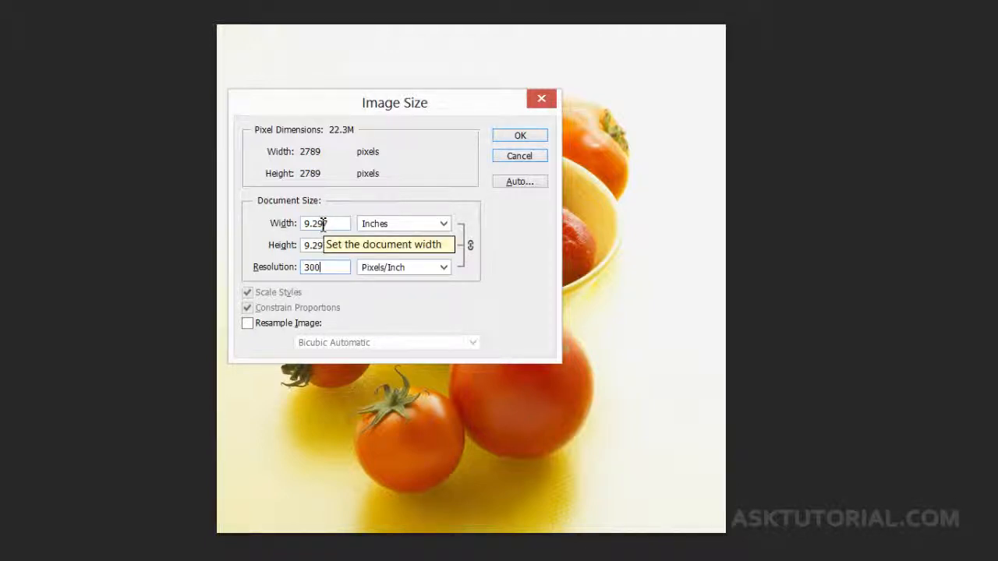
# - With resampling off, try a resolution of 250 pixels/inch, then set it to 72
pyautogui.click(282, 267)
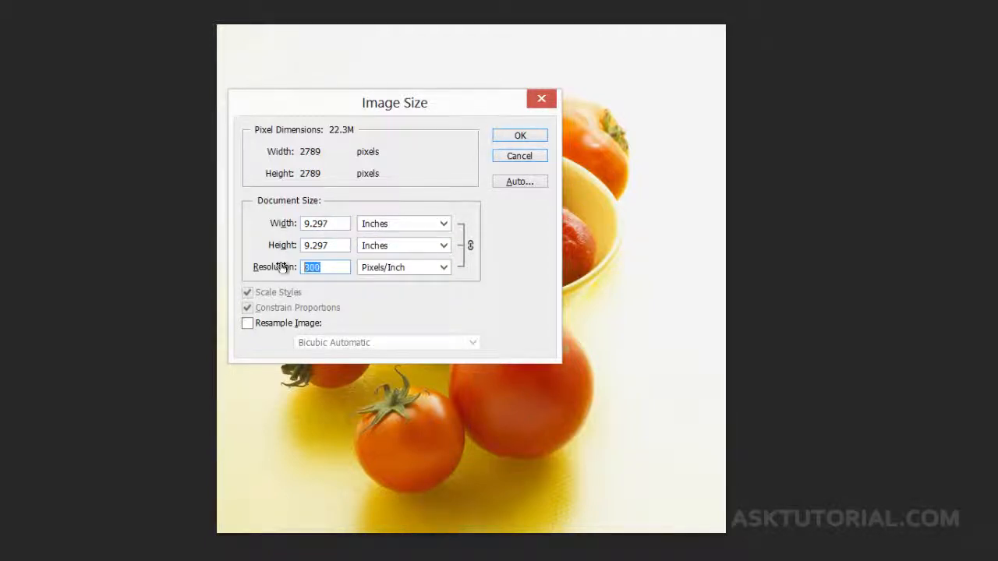
pyautogui.write('250')
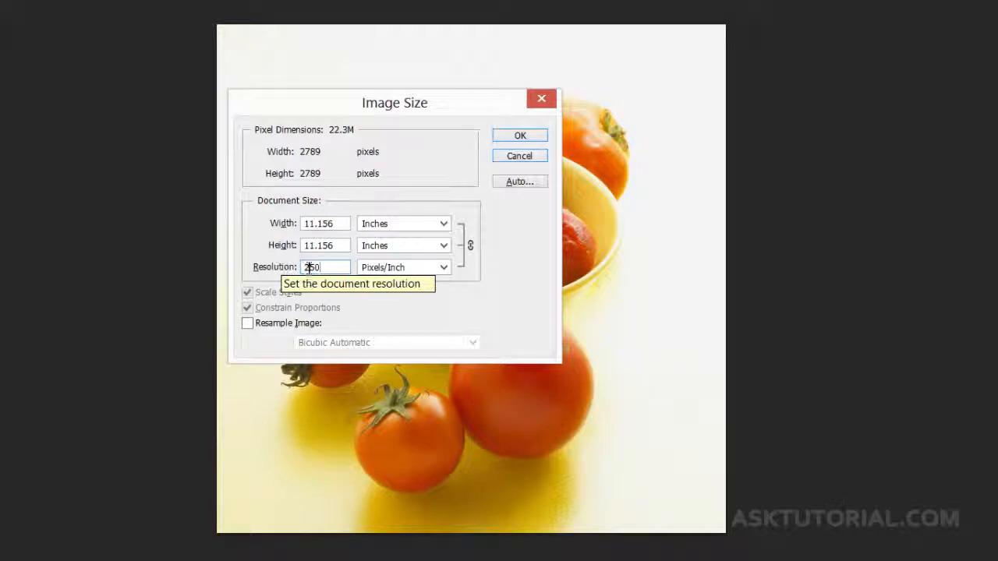
pyautogui.press('BackSpace')
pyautogui.press('BackSpace')
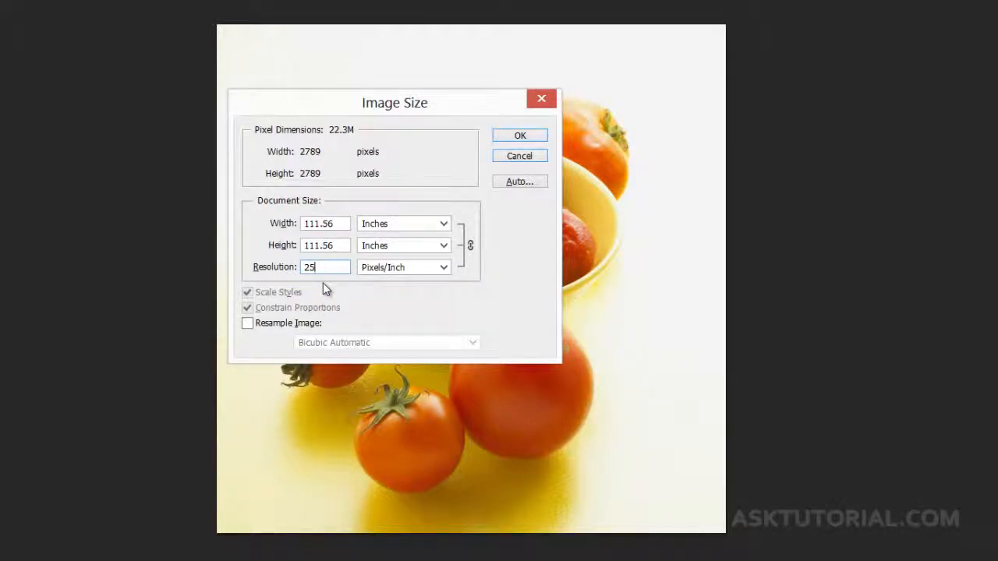
pyautogui.write('00')
pyautogui.press('BackSpace')
pyautogui.press('BackSpace')
pyautogui.press('BackSpace')
pyautogui.write('72')
pyautogui.doubleClick(309, 268)
pyautogui.click(321, 272)
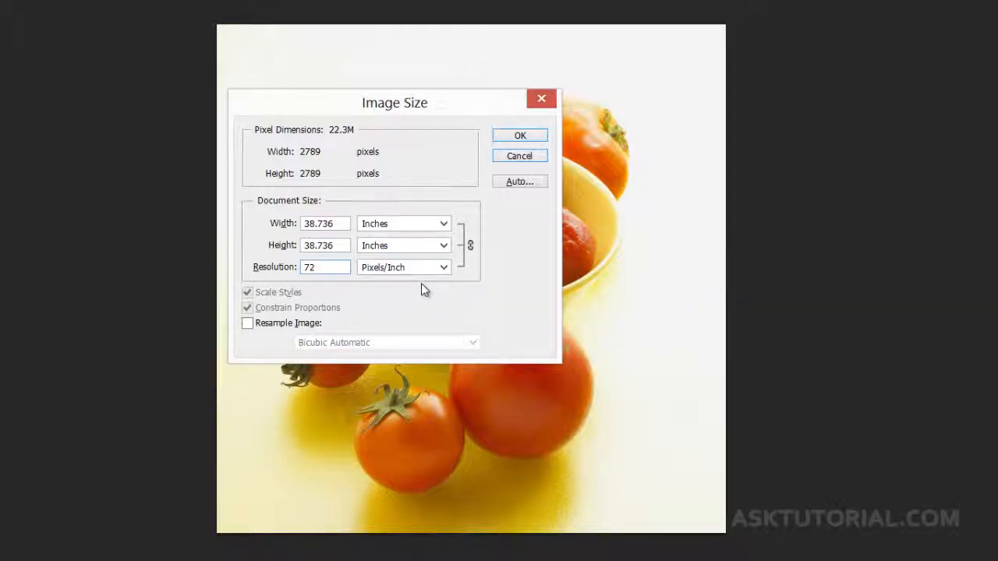
# - Set the document resolution to 350 pixels/inch with resampling off
pyautogui.moveTo(332, 267); pyautogui.dragTo(287, 273)
pyautogui.click(325, 268)
pyautogui.moveTo(325, 267); pyautogui.dragTo(285, 270)
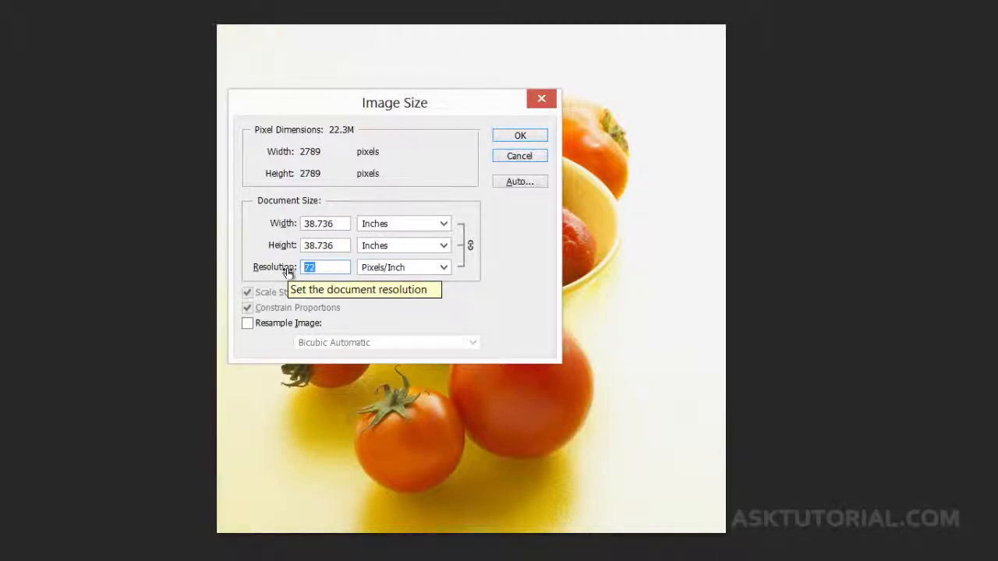
pyautogui.write('350')
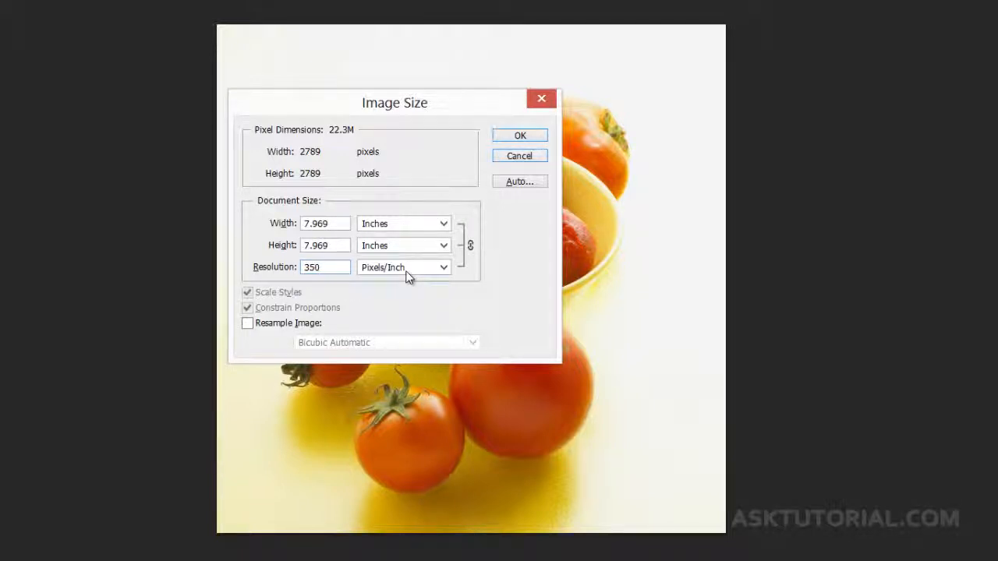
pyautogui.moveTo(318, 268); pyautogui.dragTo(288, 273)
pyautogui.click(319, 269)
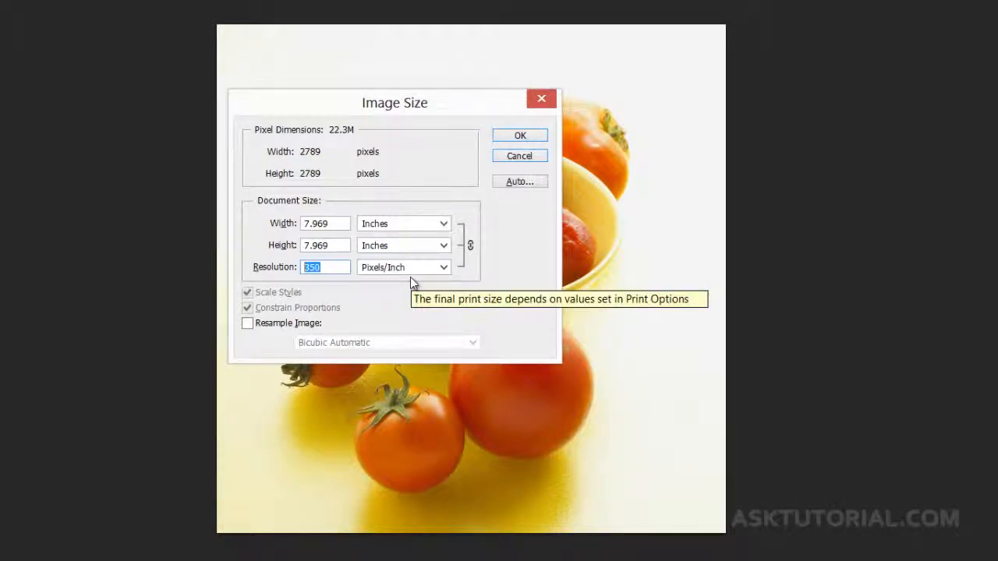
# - With resampling off, try a resolution of 72 pixels/inch and return it to 350
pyautogui.click(332, 267)
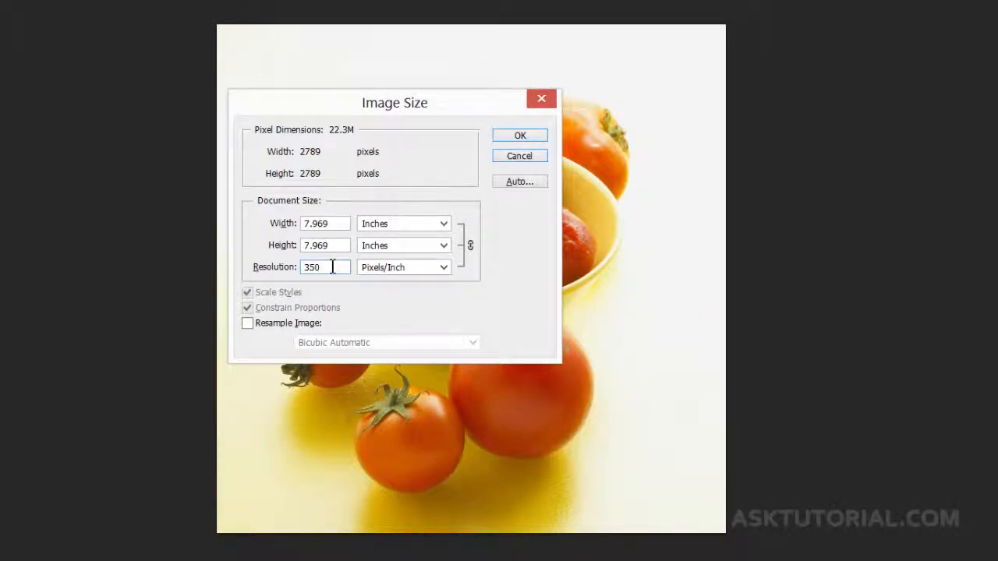
pyautogui.doubleClick(332, 267)
pyautogui.write('72')
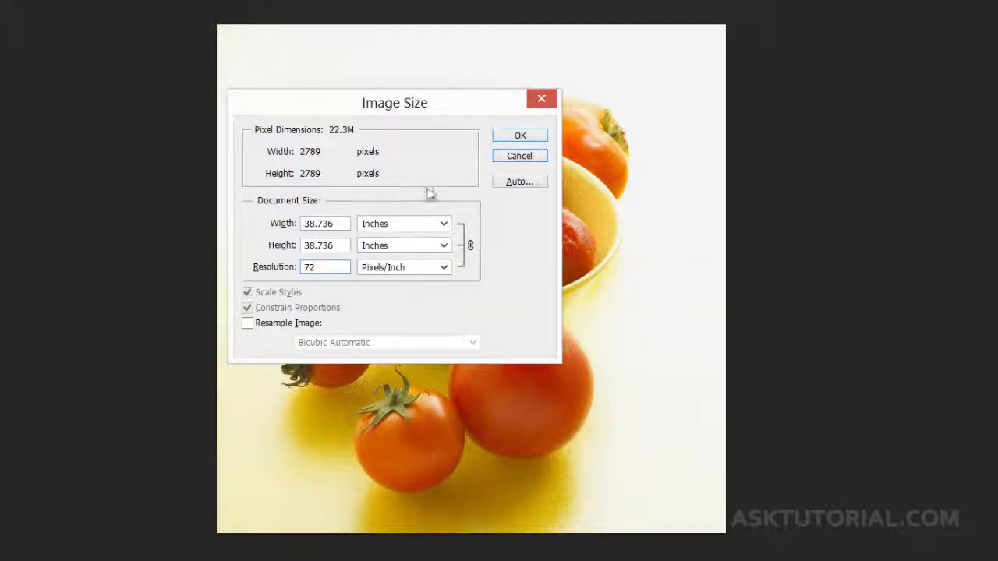
pyautogui.moveTo(335, 267); pyautogui.dragTo(263, 285)
pyautogui.write('350')
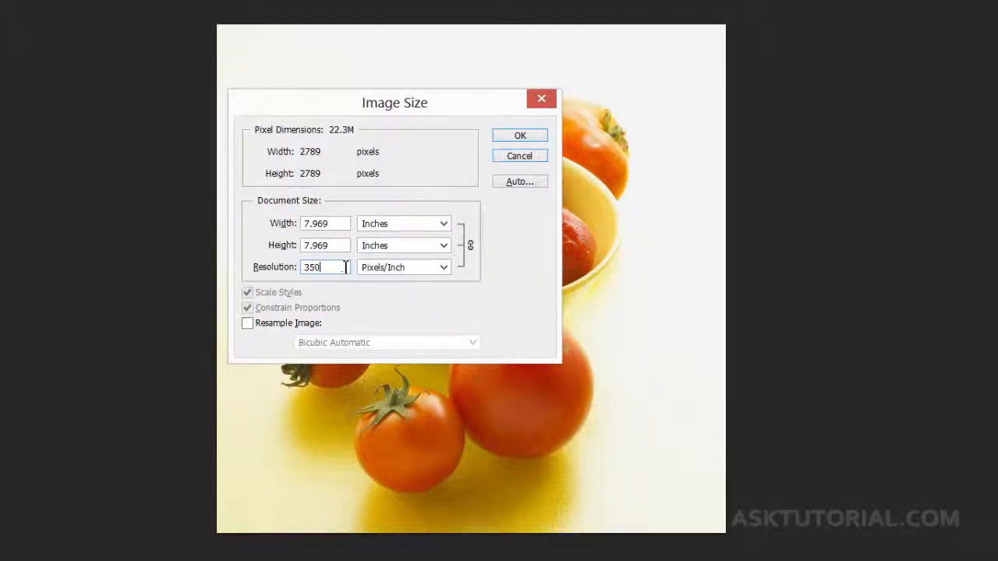
# - Examine the document's resolution and width fields, and close the Image Size settings without applying them
pyautogui.moveTo(336, 269); pyautogui.dragTo(290, 269)
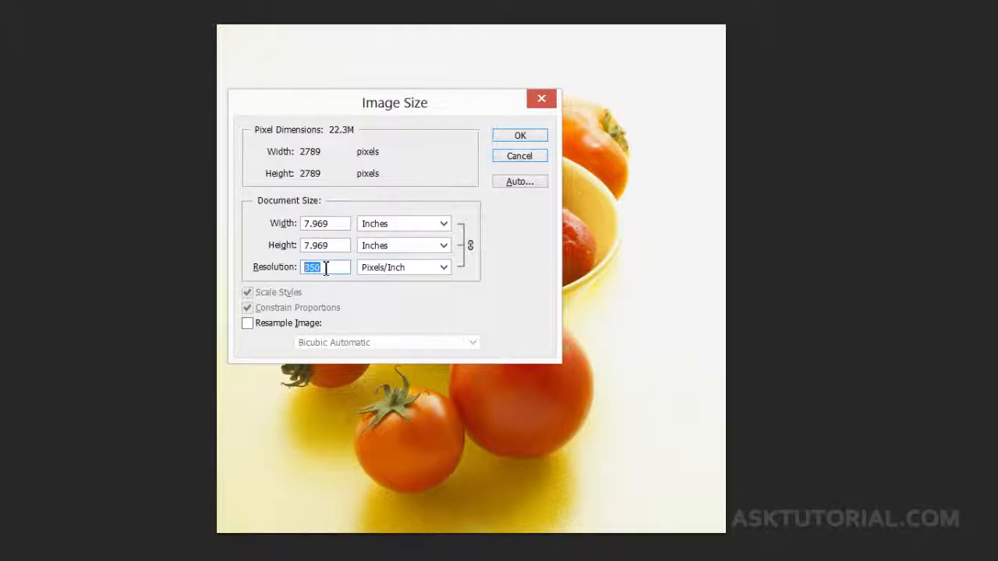
pyautogui.click(325, 268)
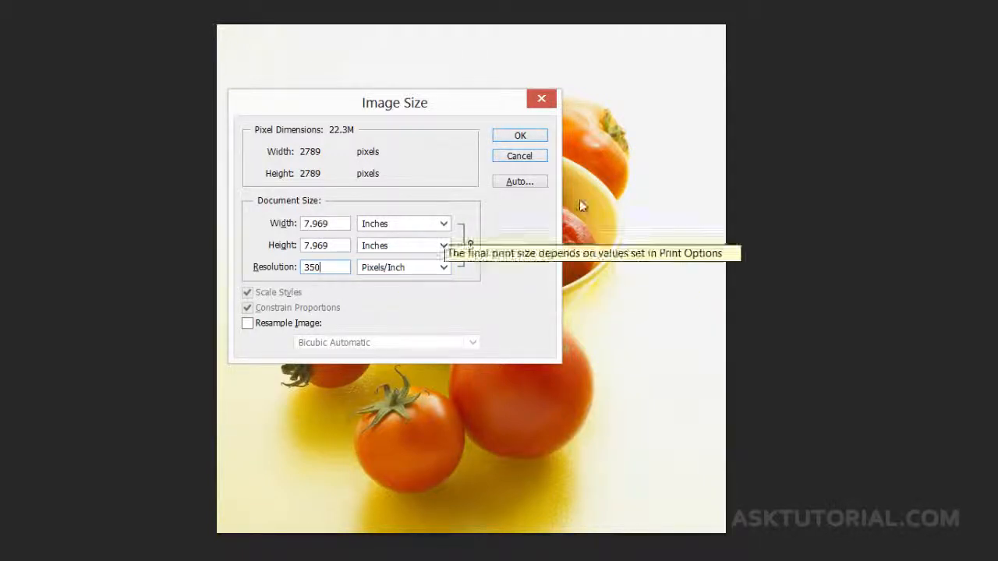
pyautogui.click(341, 226)
pyautogui.doubleClick(305, 226)
pyautogui.press('Tab')
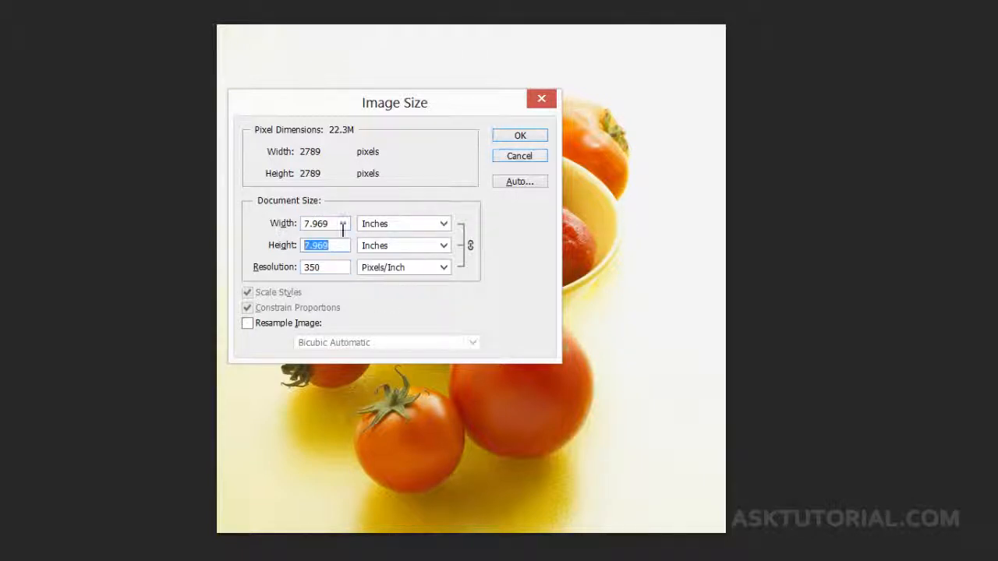
pyautogui.click(342, 227)
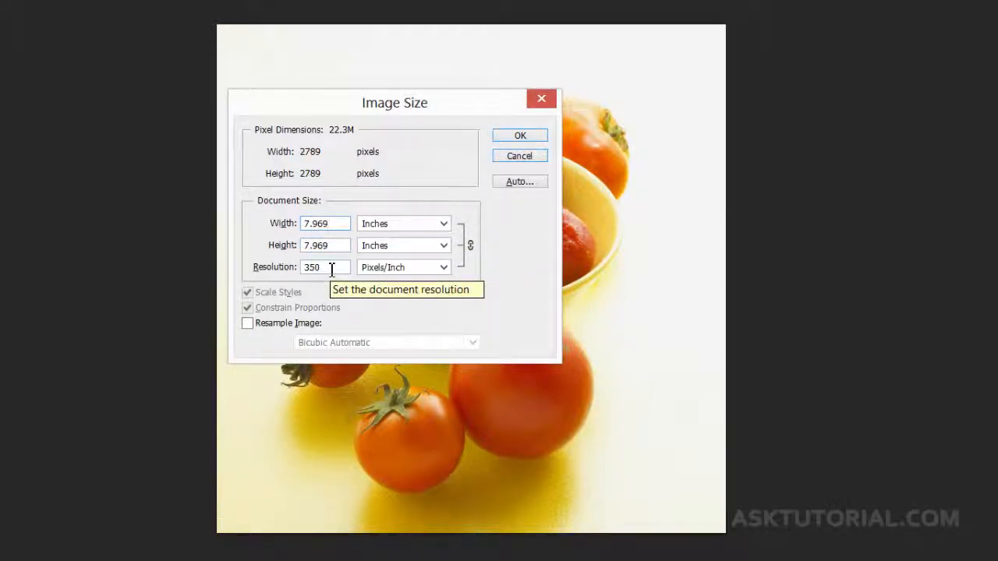
pyautogui.click(541, 100)
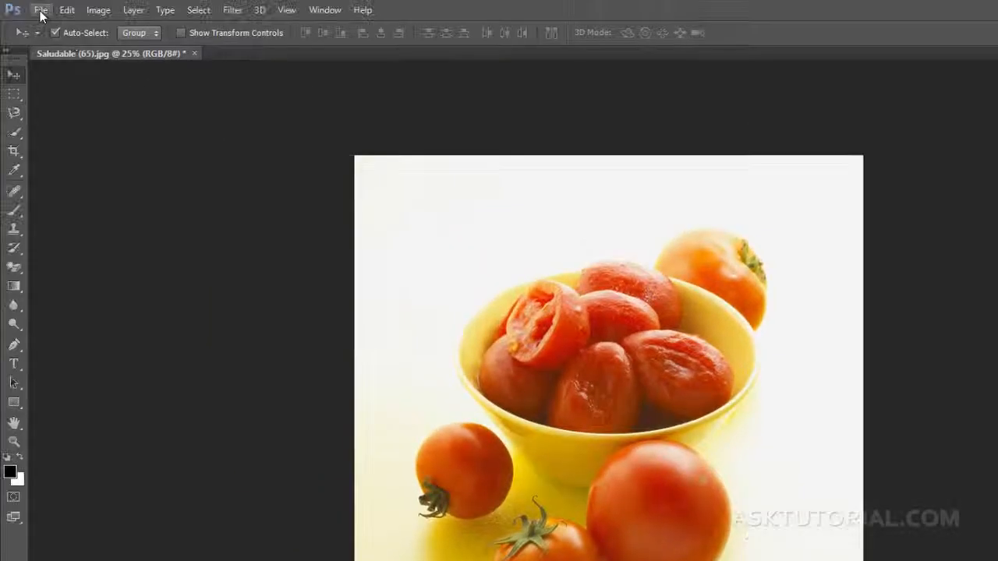
# - Start a new document with the Web preset and check its size options, keeping 800 x 600
pyautogui.click(41, 10)
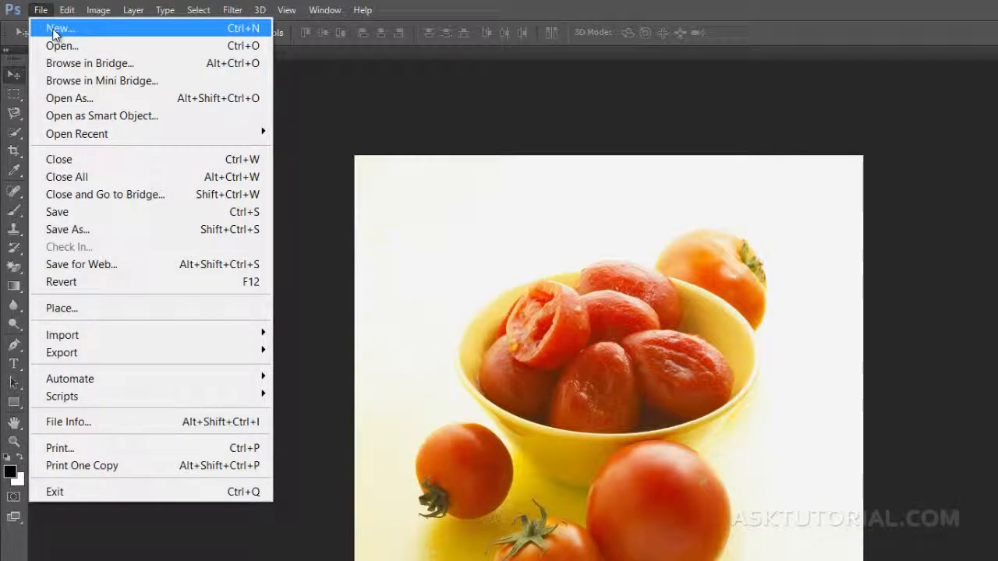
pyautogui.click(193, 33)
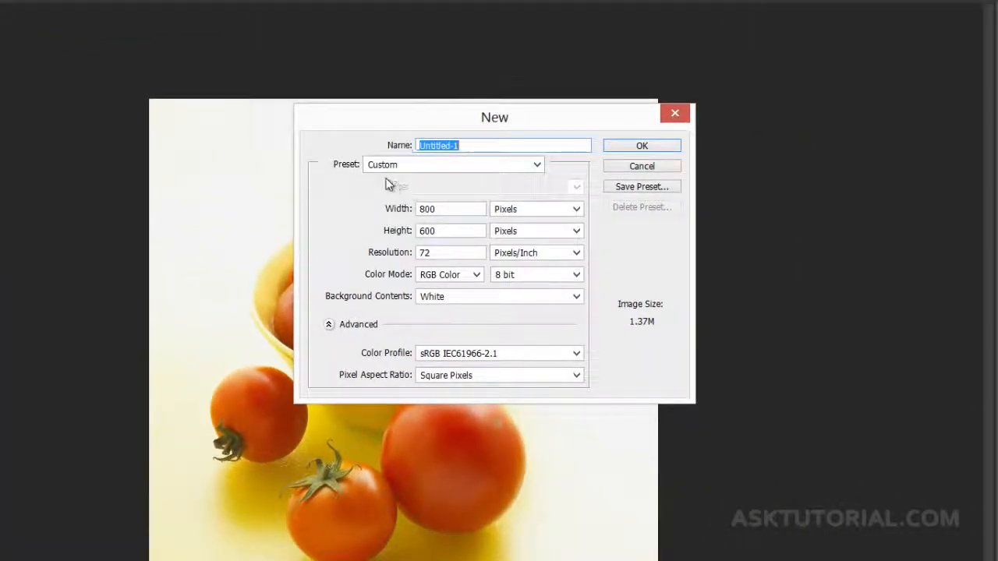
pyautogui.click(537, 166)
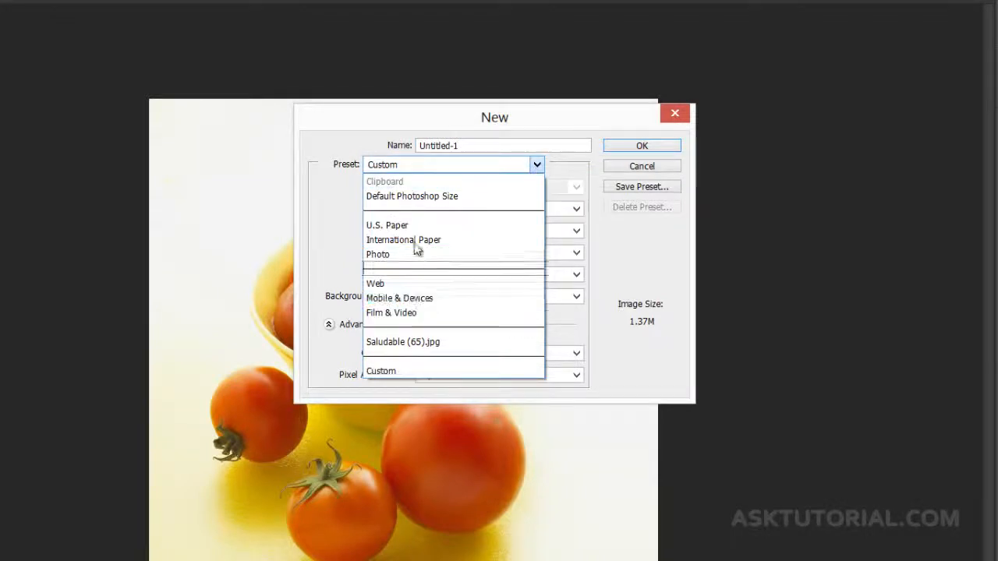
pyautogui.click(380, 287)
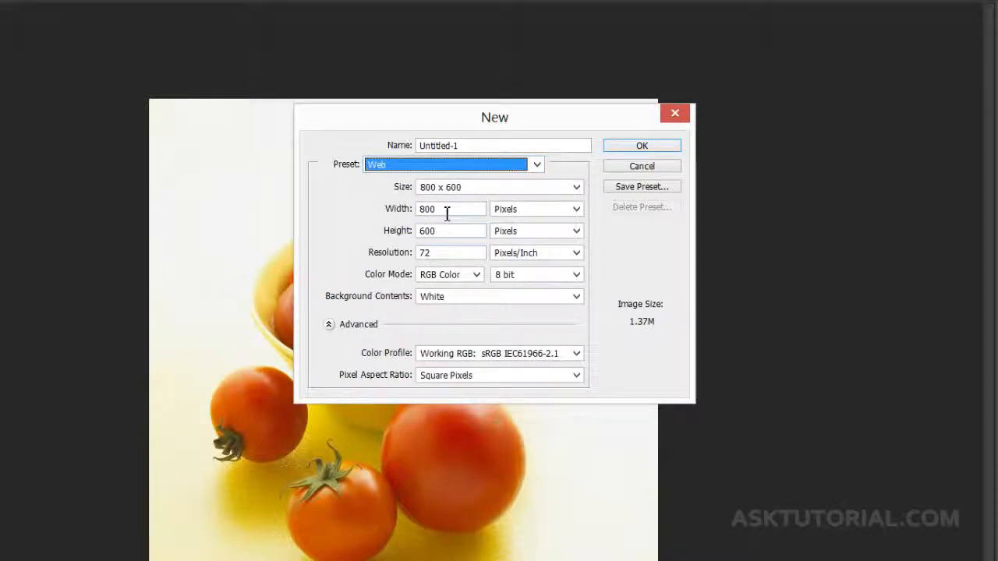
pyautogui.doubleClick(448, 208)
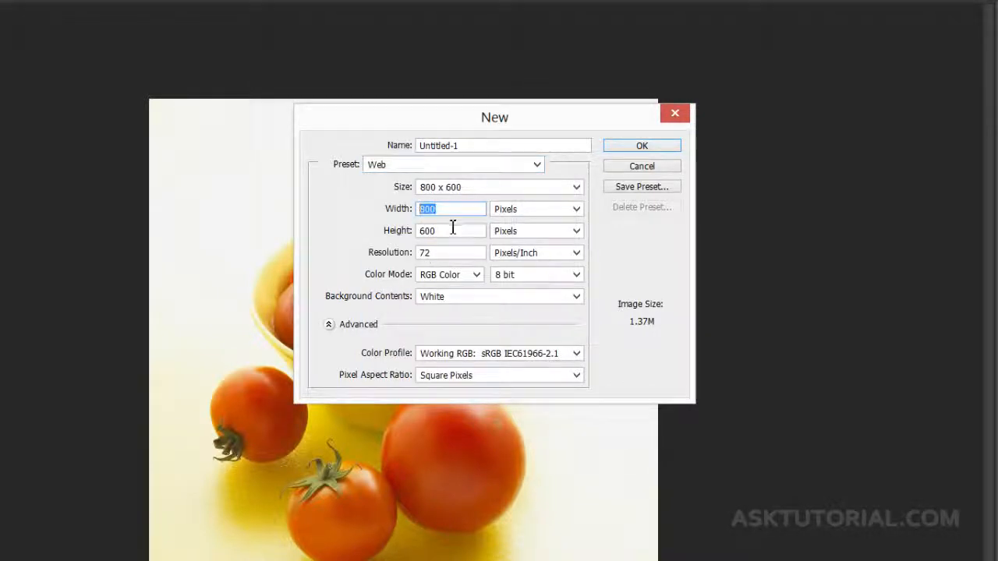
pyautogui.doubleClick(443, 229)
pyautogui.click(576, 187)
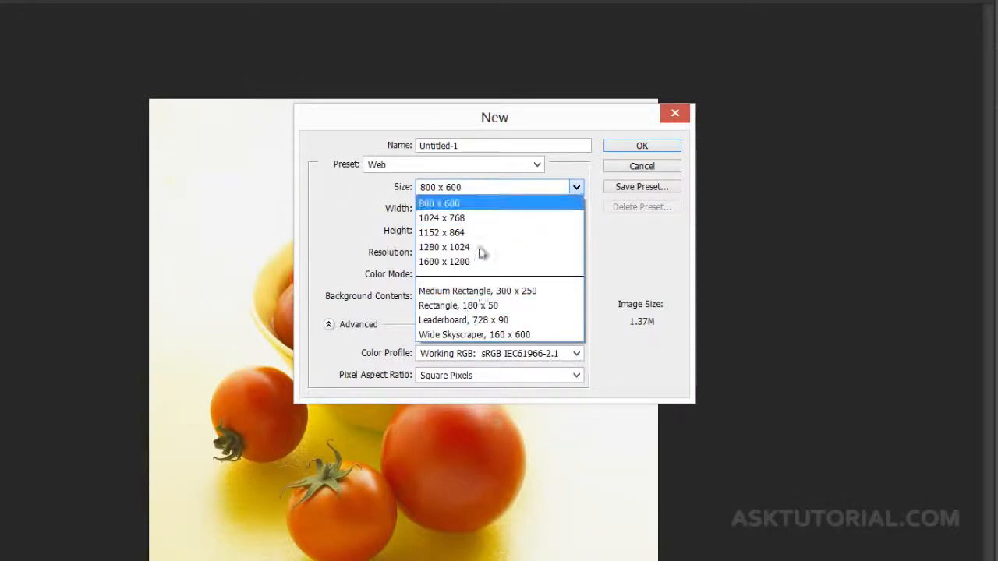
pyautogui.click(334, 251)
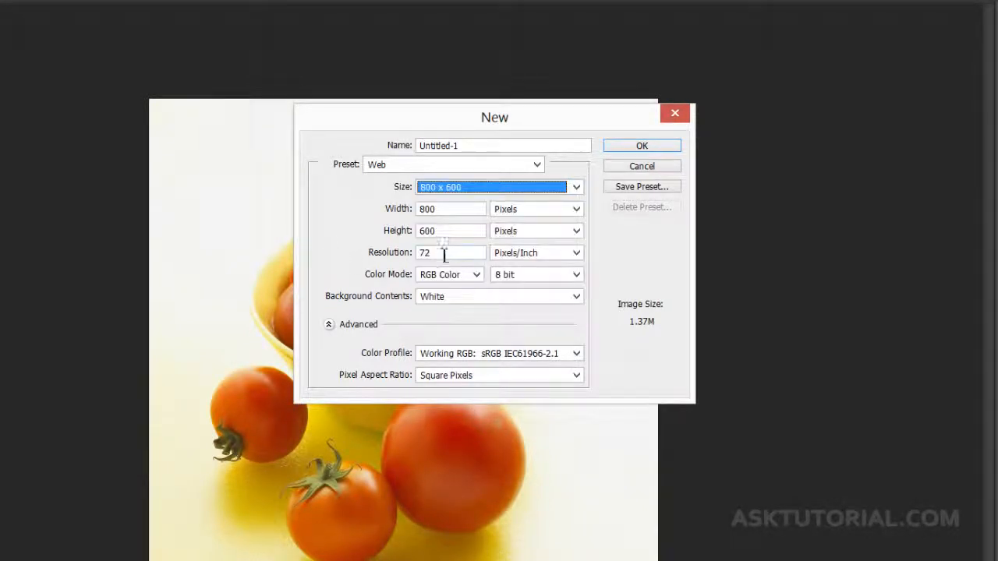
# - Try a resolution of 350 pixels/inch for the new document
pyautogui.click(444, 252)
pyautogui.doubleClick(445, 252)
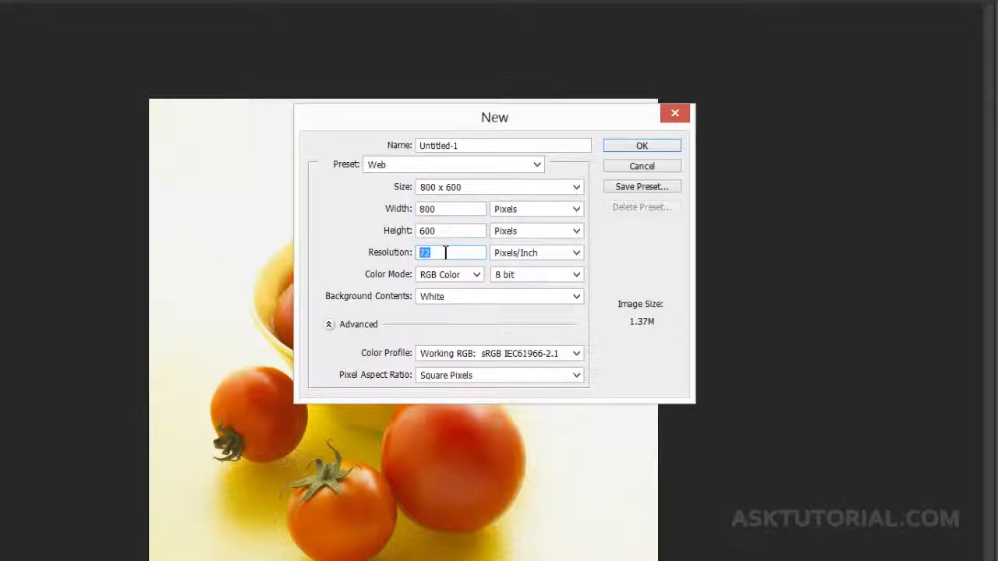
pyautogui.click(445, 253)
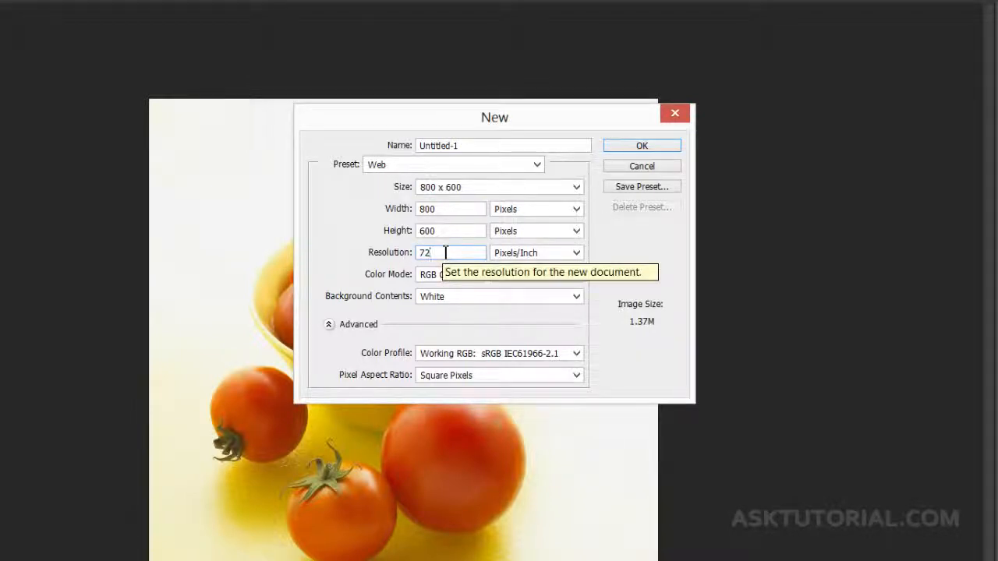
pyautogui.moveTo(445, 252); pyautogui.dragTo(404, 254)
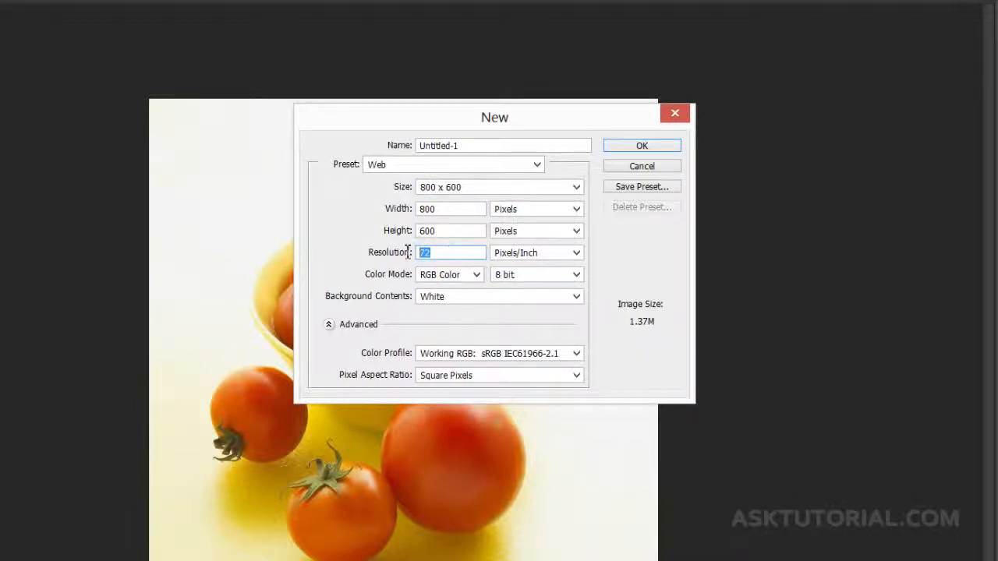
pyautogui.write('350')
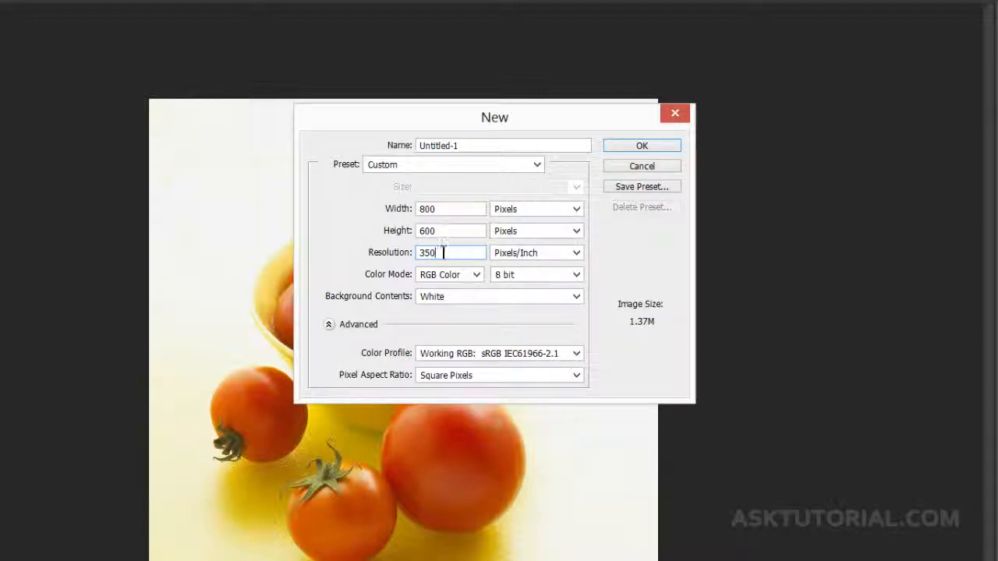
# - Set the new document's resolution to 72 pixels/inch and create the 800 x 600 pixel document
pyautogui.moveTo(444, 251); pyautogui.dragTo(363, 271)
pyautogui.write('72')
pyautogui.moveTo(442, 251); pyautogui.dragTo(404, 255)
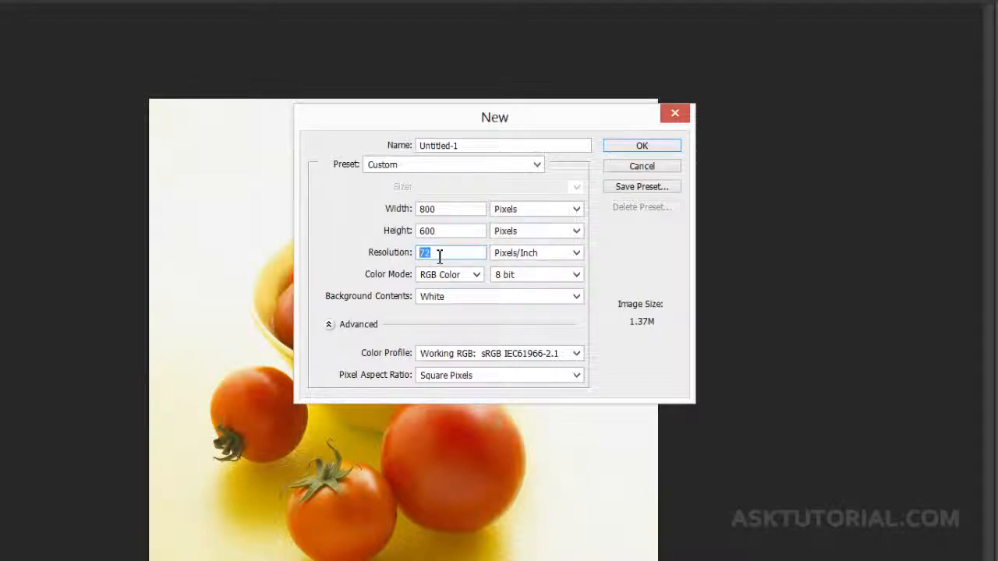
pyautogui.click(449, 252)
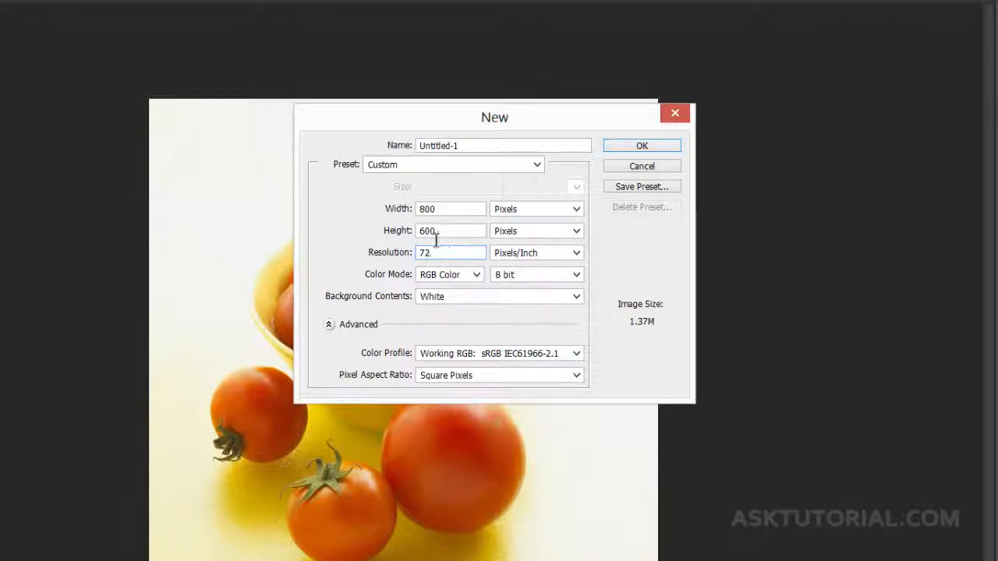
pyautogui.moveTo(443, 253); pyautogui.dragTo(404, 260)
pyautogui.click(438, 253)
pyautogui.click(633, 148)
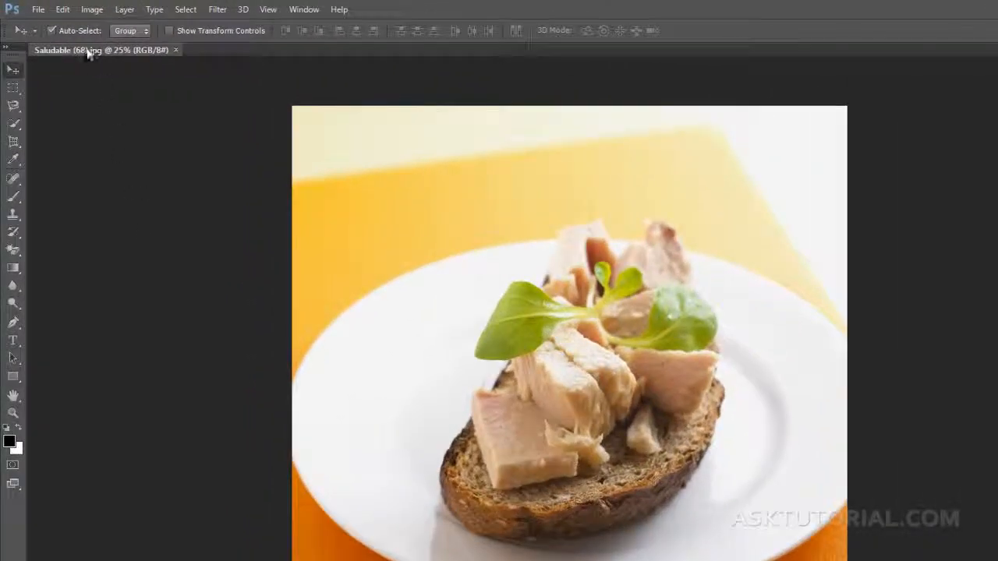
# - Try flipping the canvas of Saludable (68).jpg horizontally and undo the flip
pyautogui.click(92, 9)
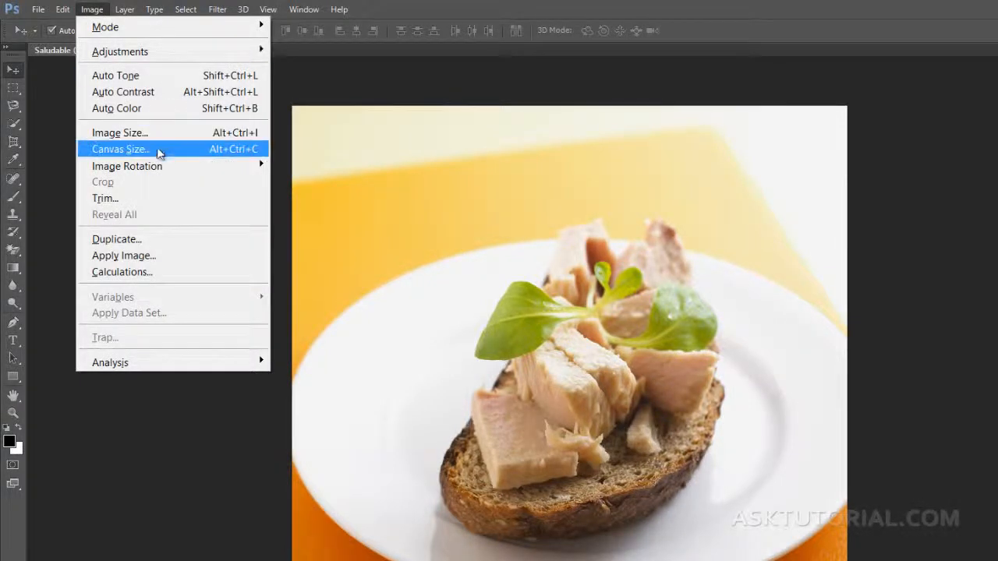
pyautogui.moveTo(151, 166)
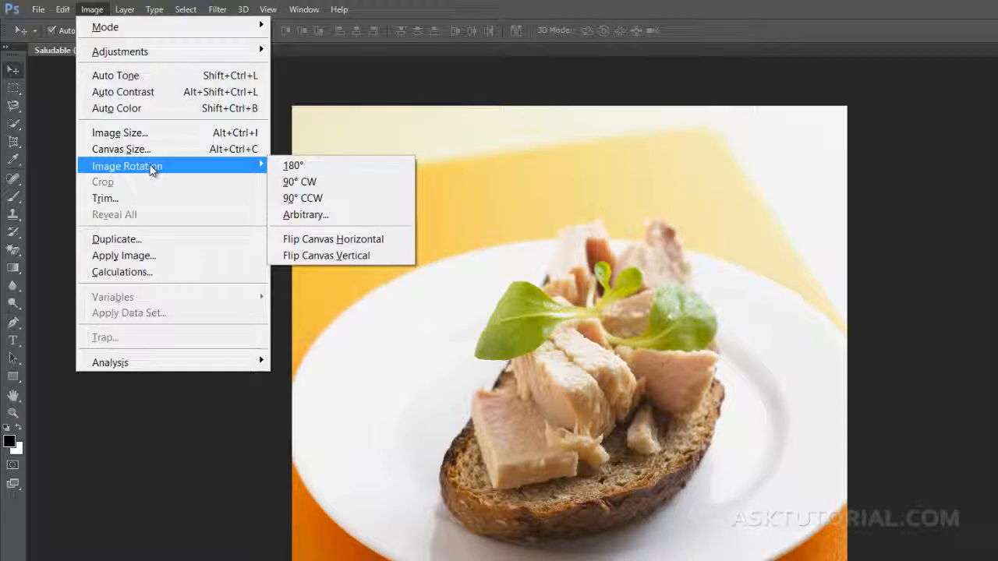
pyautogui.click(309, 243)
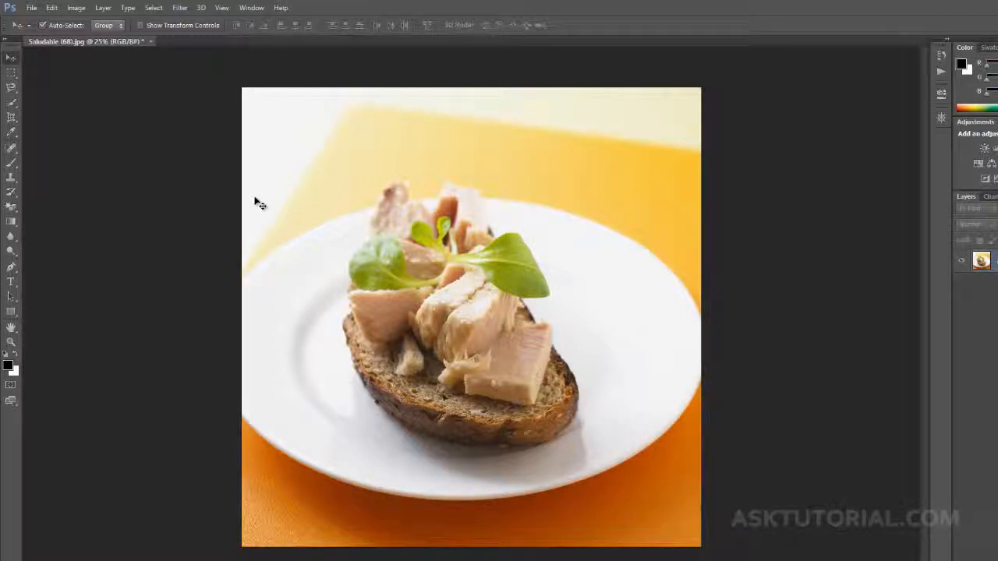
pyautogui.hotkey('ctrl', 'z')
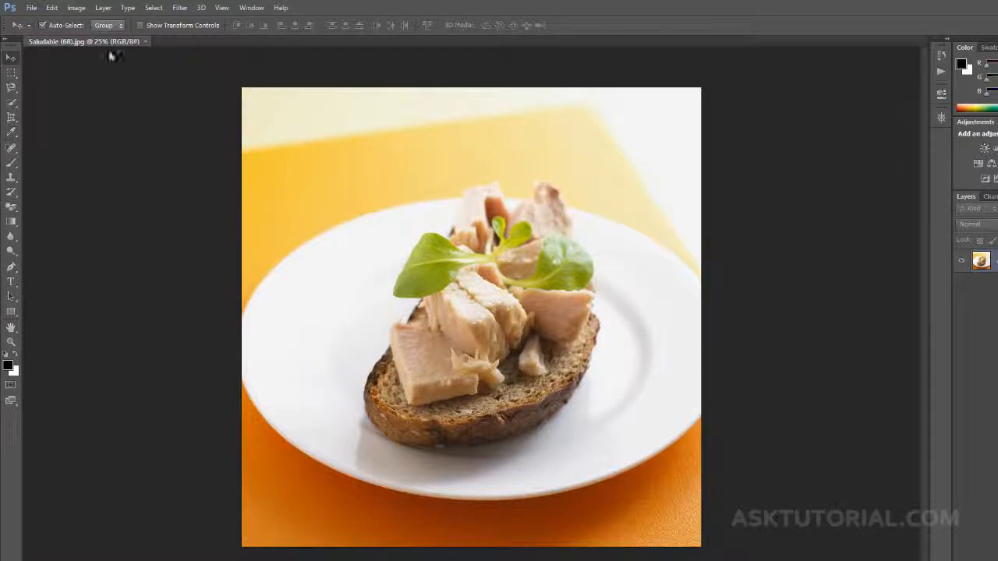
# - Try flipping the canvas of the sandwich photo vertically and undo the flip
pyautogui.click(76, 9)
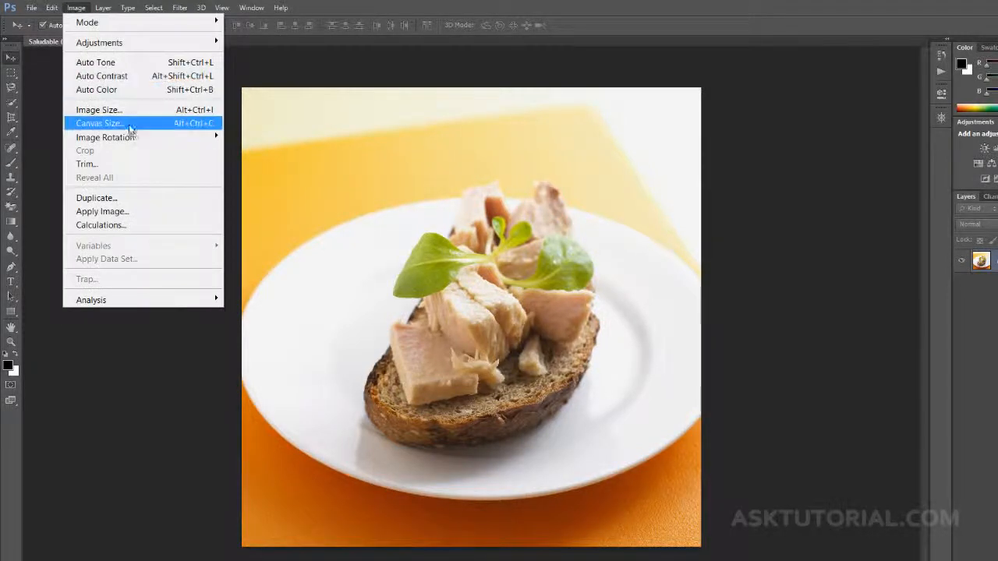
pyautogui.moveTo(134, 137)
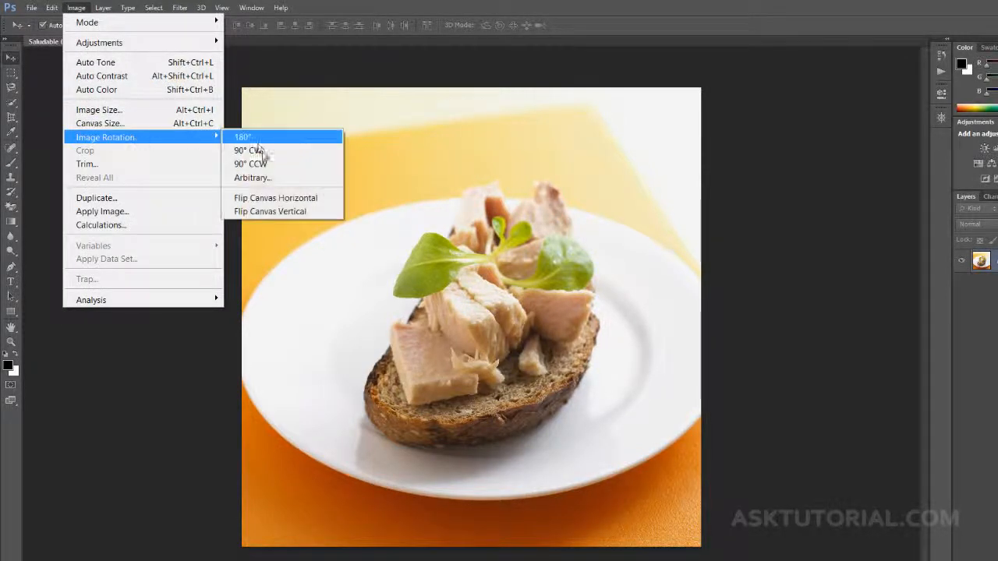
pyautogui.click(261, 212)
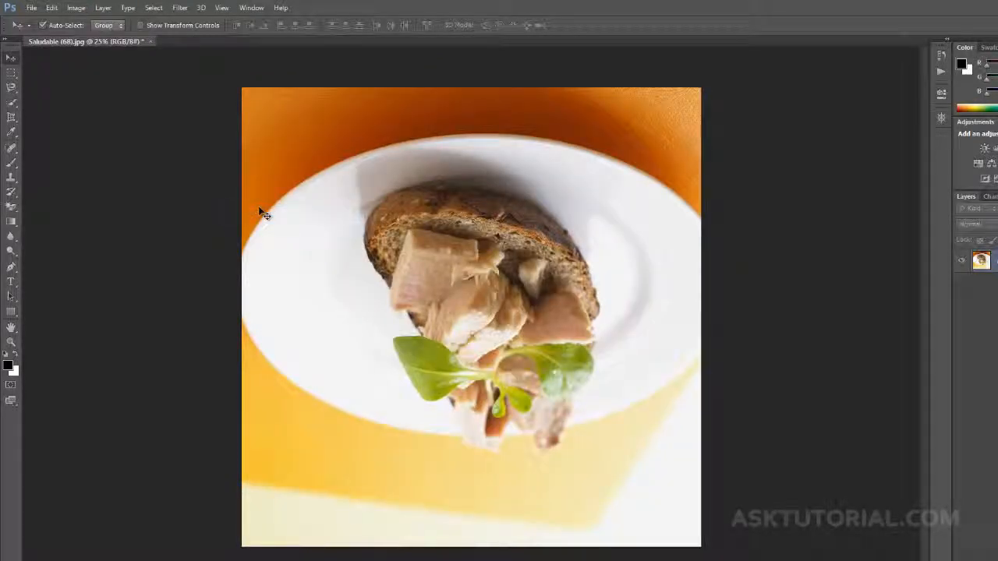
pyautogui.hotkey('ctrl', 'z')
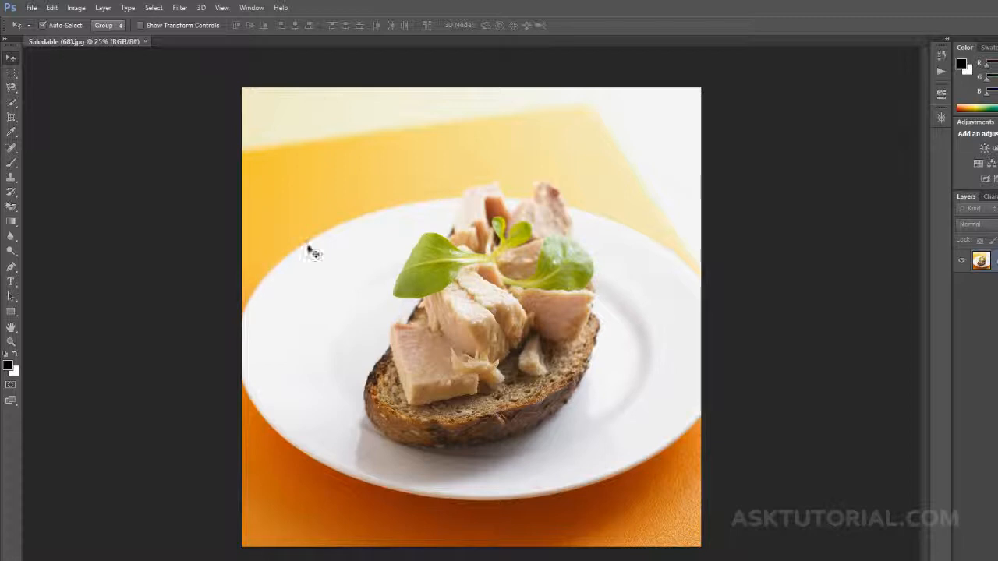
# - Rotate the sandwich photo 90° clockwise
pyautogui.click(76, 8)
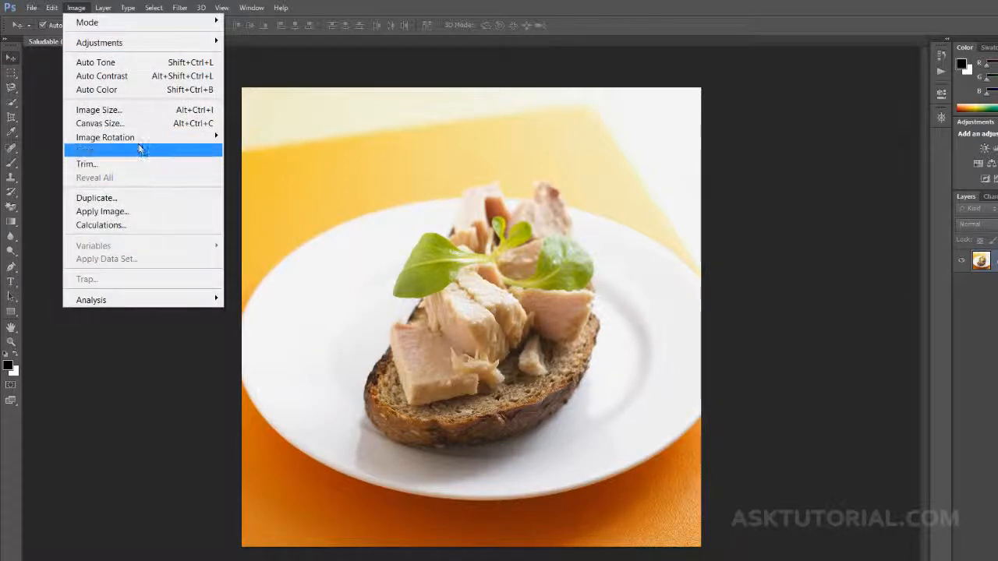
pyautogui.moveTo(140, 140)
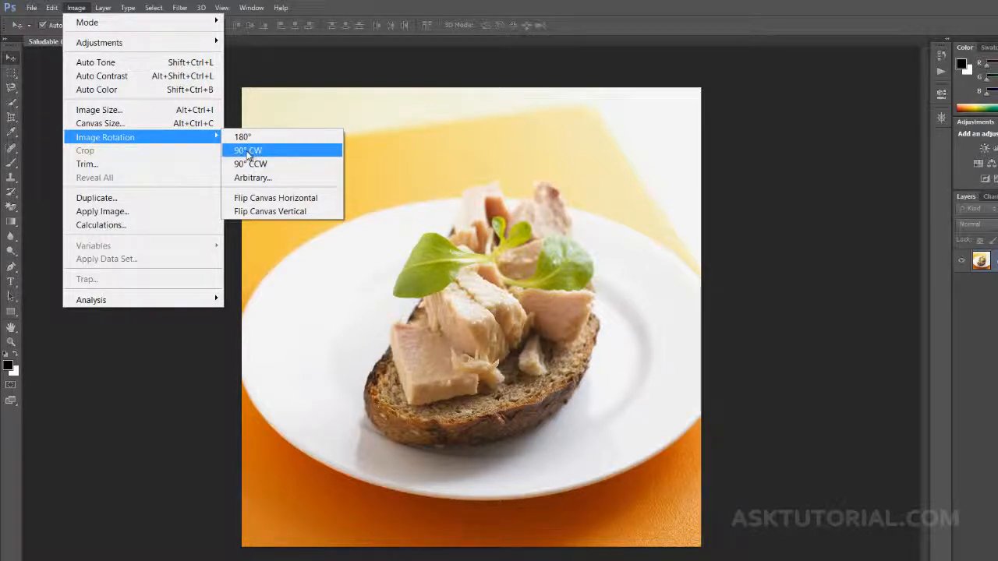
pyautogui.click(248, 152)
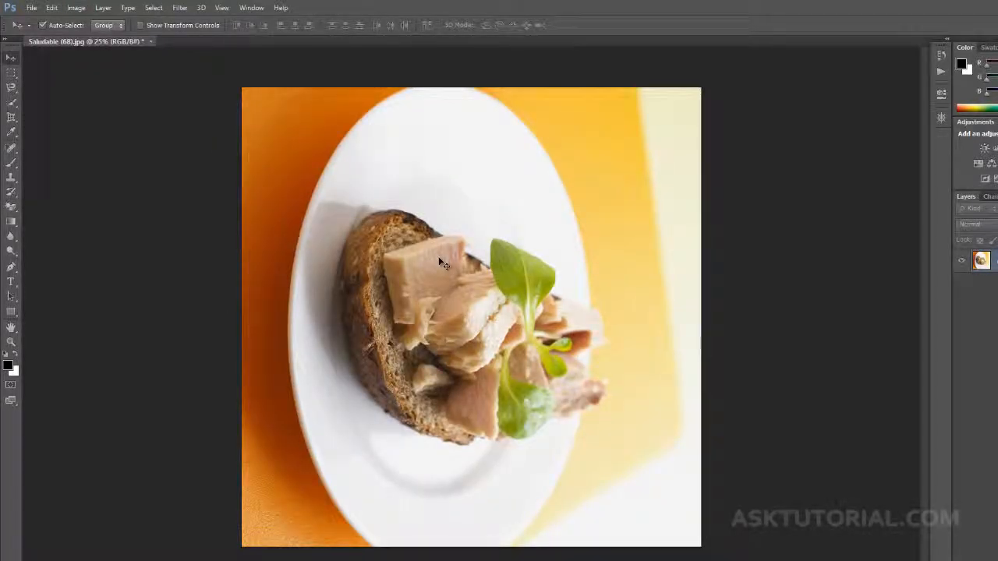
# - Rotate the sandwich photo a further 90° clockwise
pyautogui.click(76, 9)
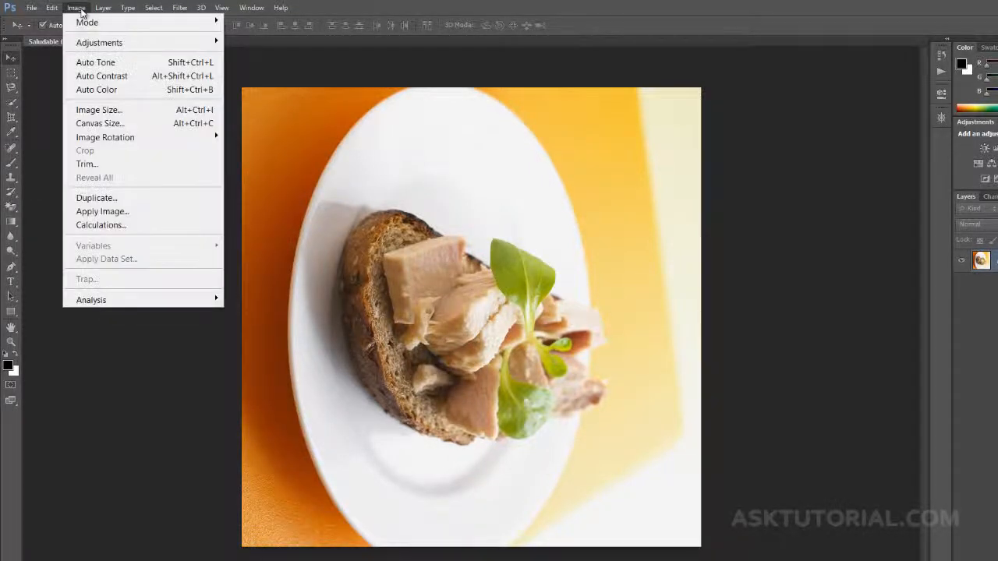
pyautogui.moveTo(99, 137)
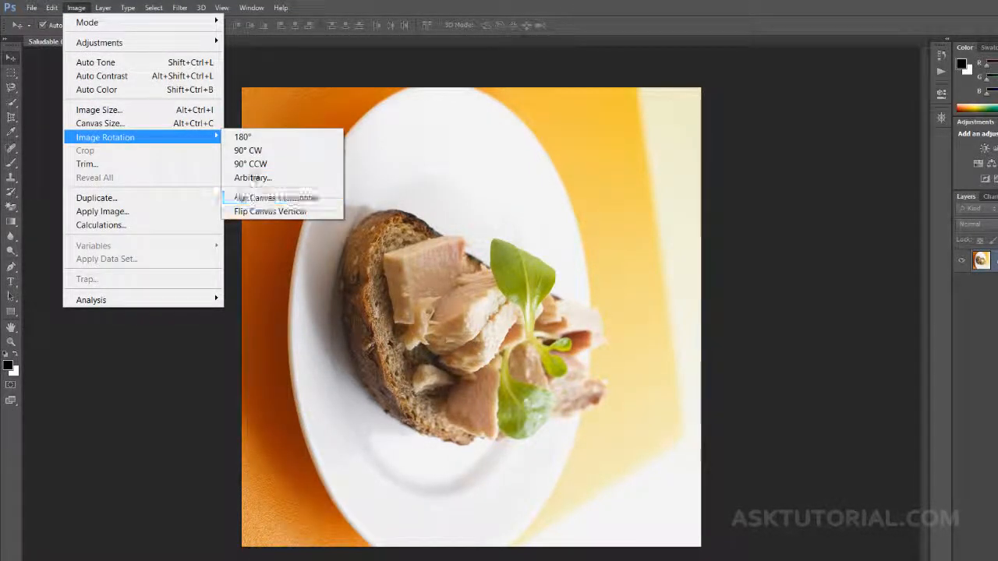
pyautogui.click(249, 151)
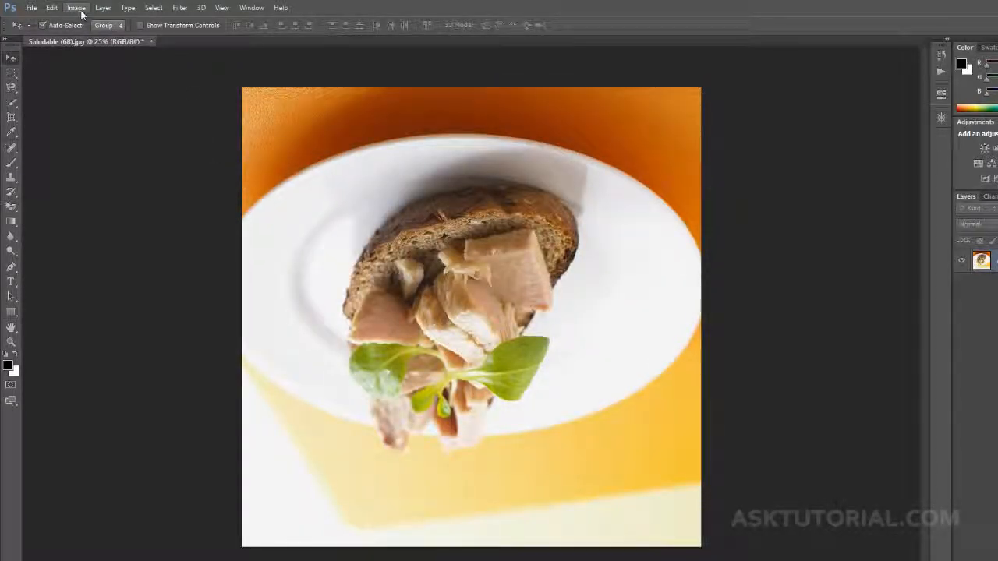
# - Toggle repeatedly between undoing and redoing the last canvas rotation
pyautogui.hotkey('ctrl', 'z')
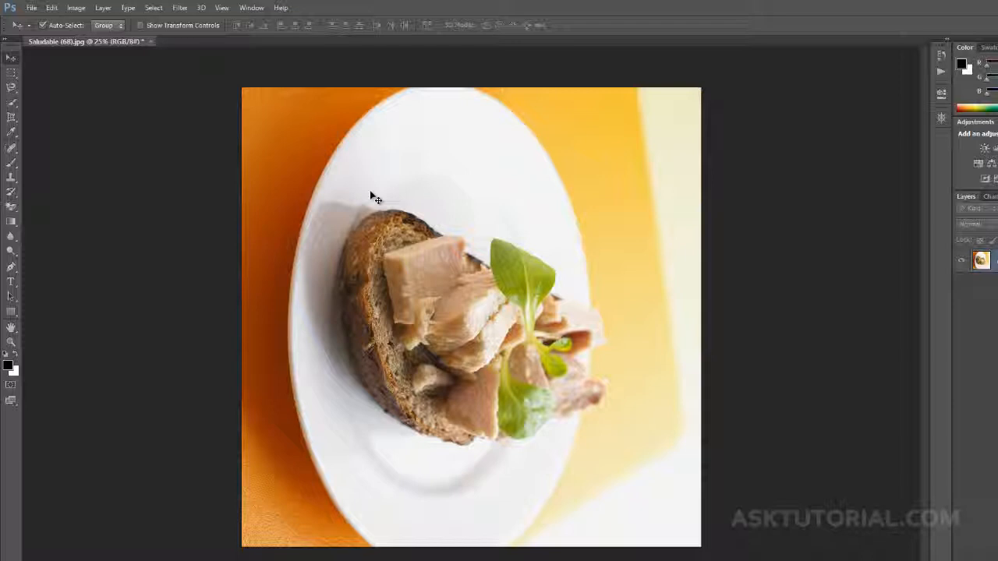
pyautogui.hotkey('ctrl', 'z')
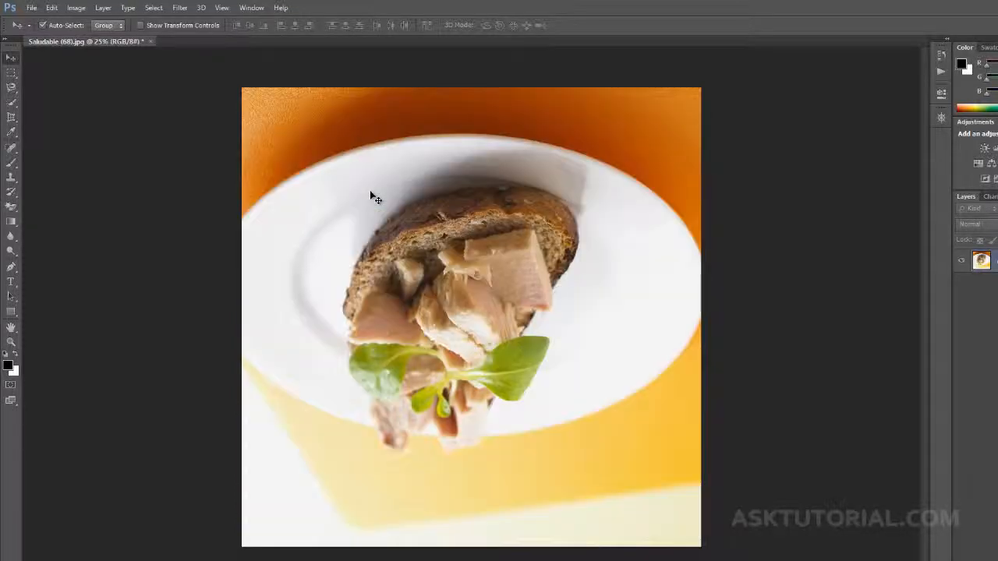
pyautogui.hotkey('ctrl', 'z')
pyautogui.hotkey('ctrl', 'z')
pyautogui.hotkey('ctrl', 'z')
pyautogui.hotkey('ctrl', 'z')
pyautogui.hotkey('ctrl', 'z')
pyautogui.hotkey('ctrl', 'z')
pyautogui.hotkey('ctrl', 'z')
pyautogui.hotkey('ctrl', 'z')
pyautogui.hotkey('ctrl', 'z')
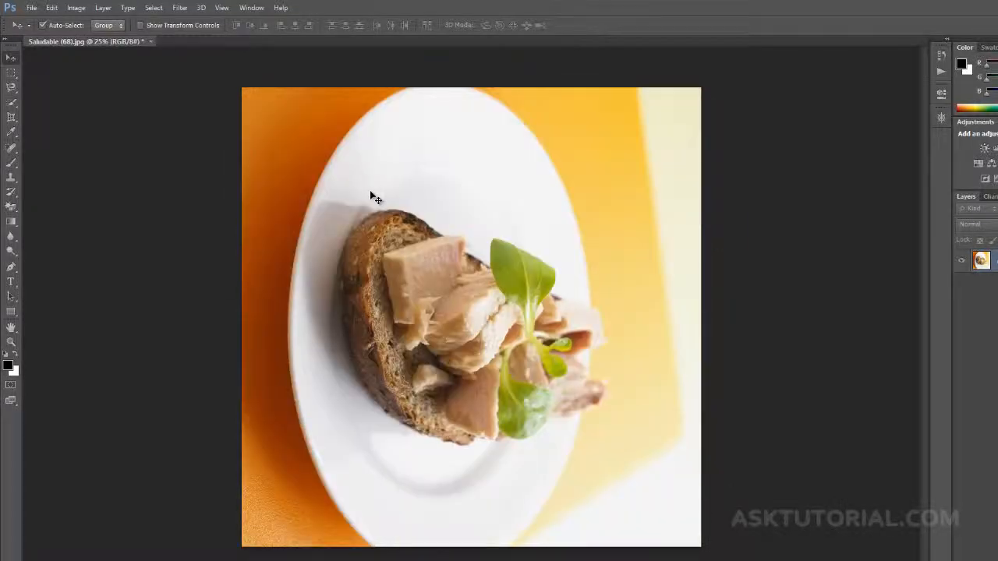
pyautogui.hotkey('ctrl', 'z')
pyautogui.hotkey('ctrl', 'z')
pyautogui.hotkey('ctrl', 'z')
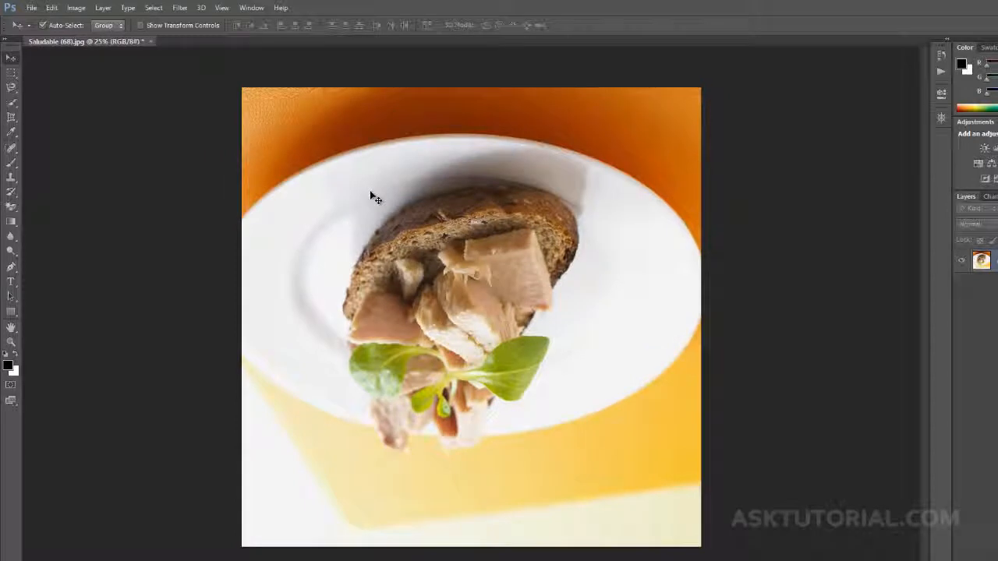
pyautogui.hotkey('ctrl', 'z')
pyautogui.hotkey('ctrl', 'z')
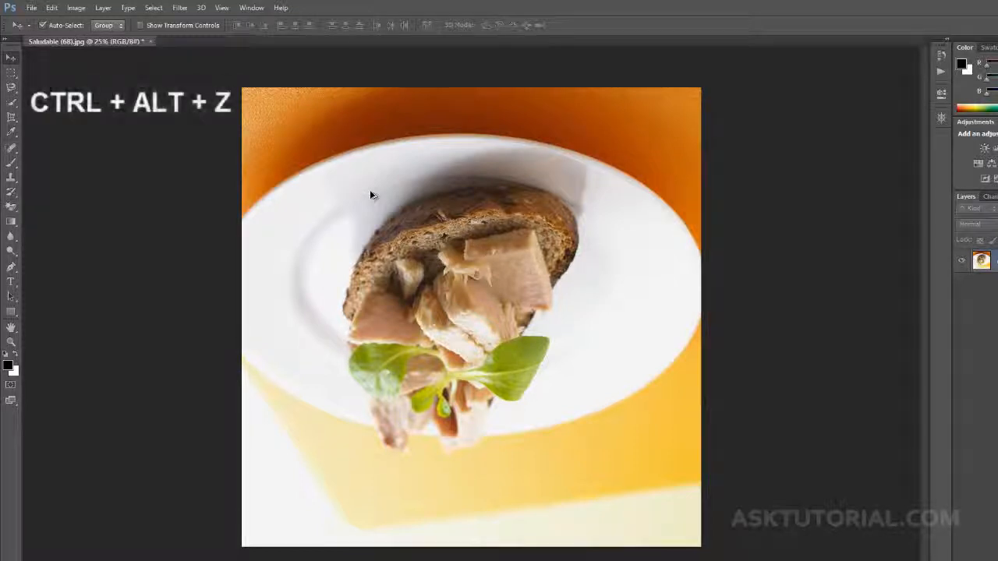
# - Step backward twice to undo both clockwise rotations, and review the available Undo, Step Forward and Step Backward commands
pyautogui.hotkey('ctrl', 'alt', 'z')
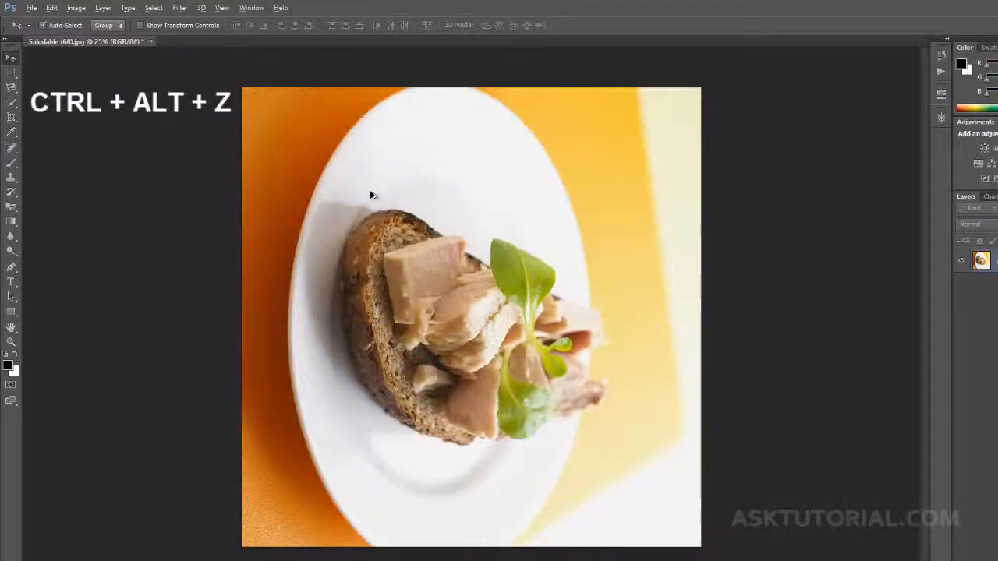
pyautogui.hotkey('ctrl', 'alt', 'z')
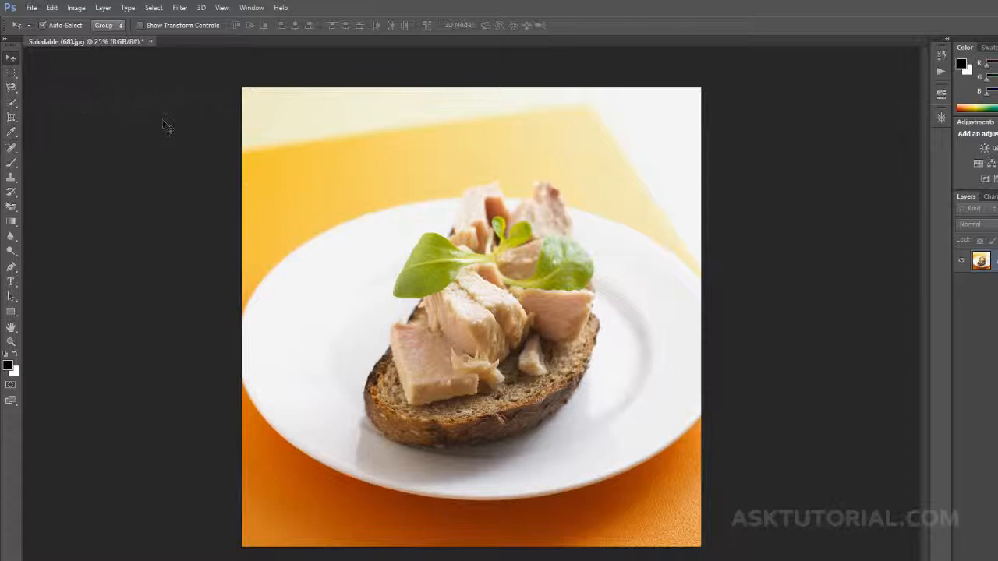
pyautogui.click(51, 9)
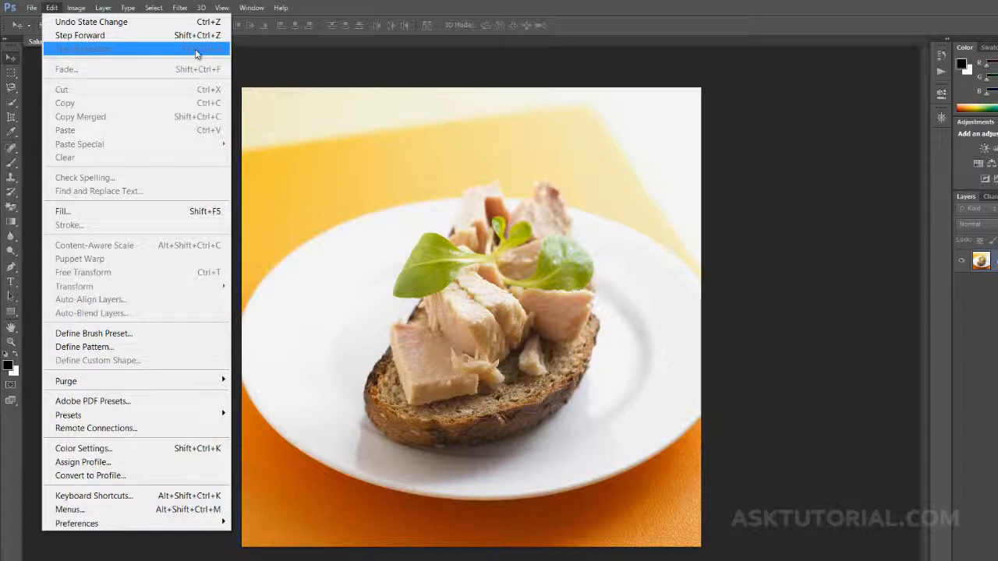
pyautogui.click(52, 7)
pyautogui.click(52, 8)
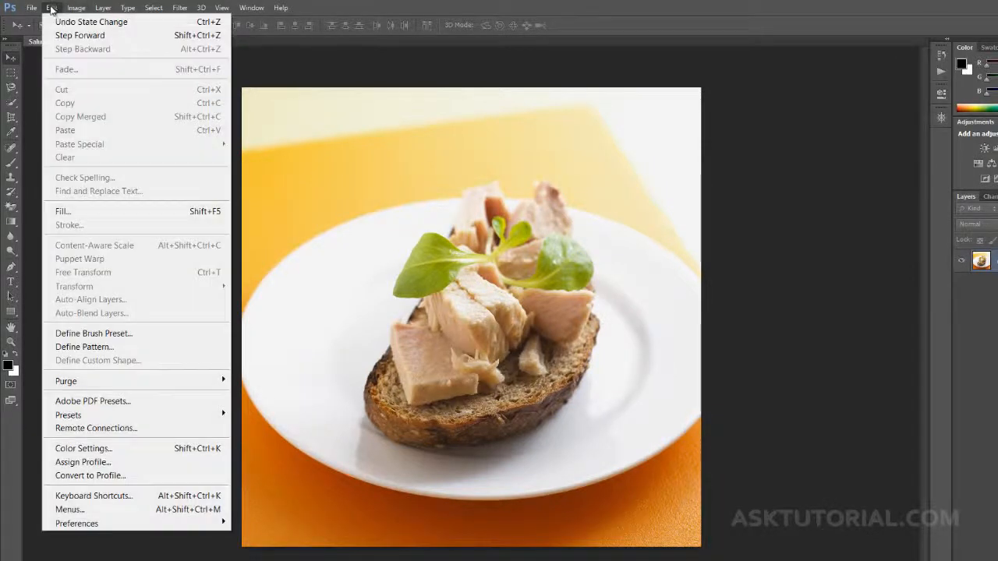
pyautogui.click(329, 8)
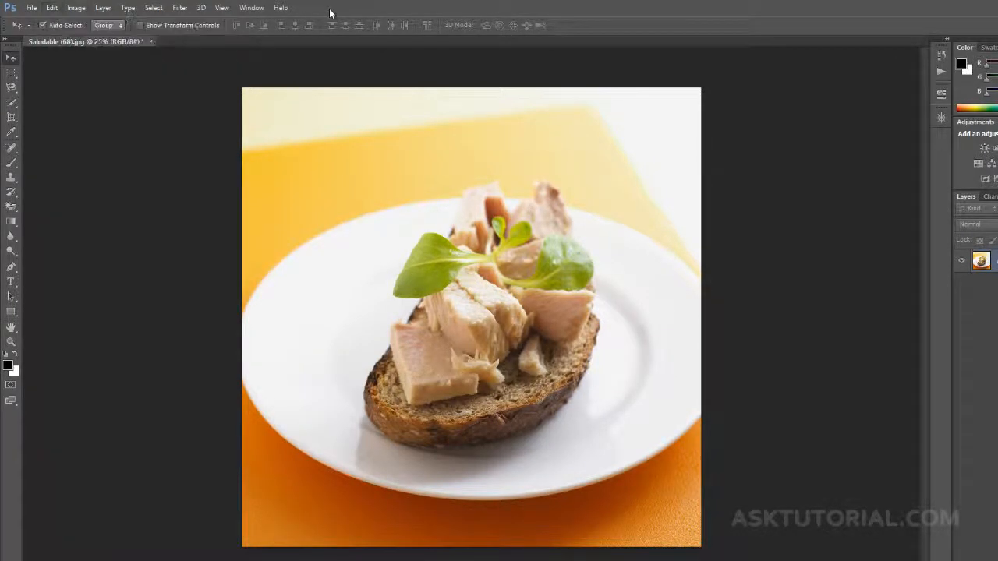
# - Rotate the sandwich photo 90° counterclockwise and flip its canvas vertically
pyautogui.click(75, 8)
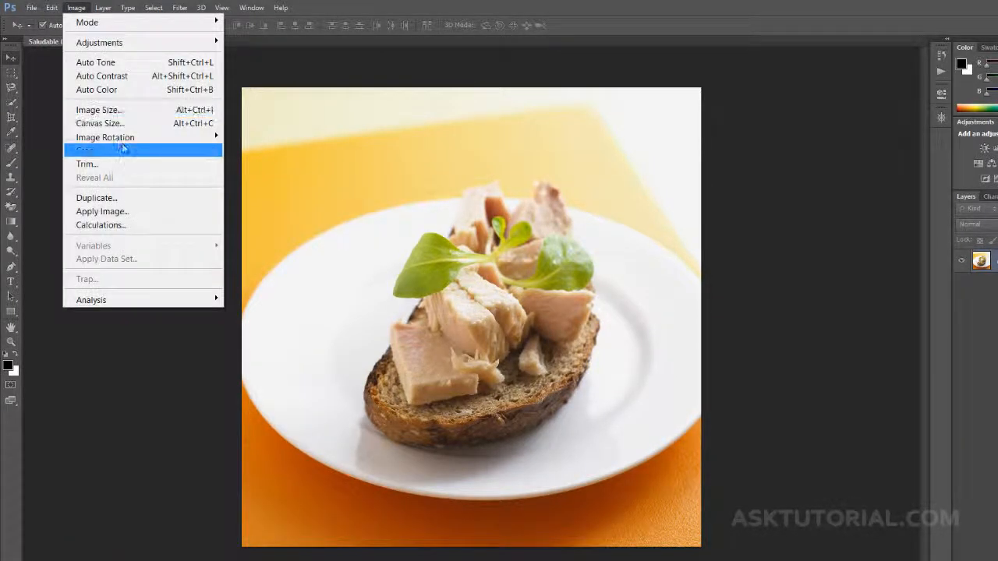
pyautogui.moveTo(125, 139)
pyautogui.click(246, 165)
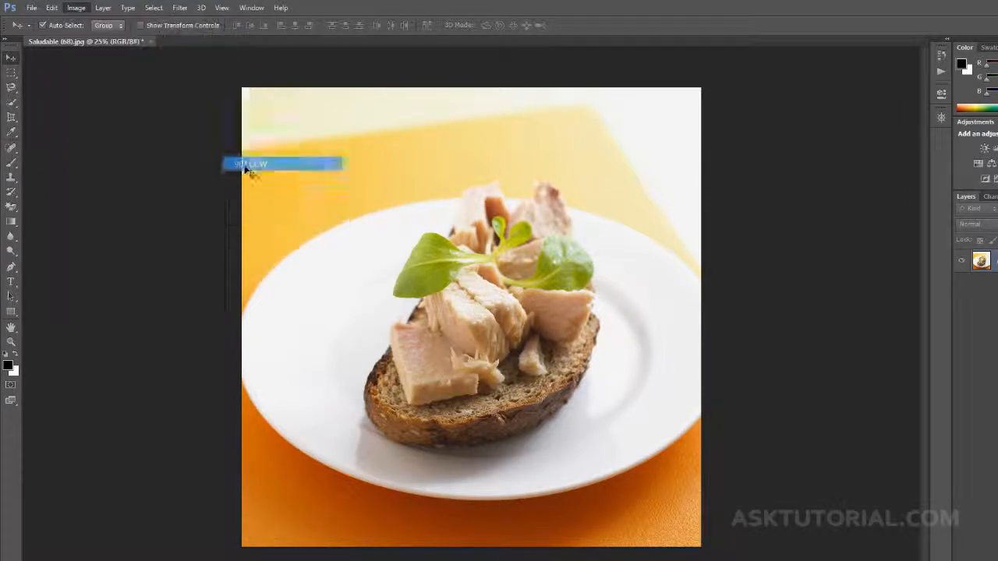
pyautogui.click(77, 8)
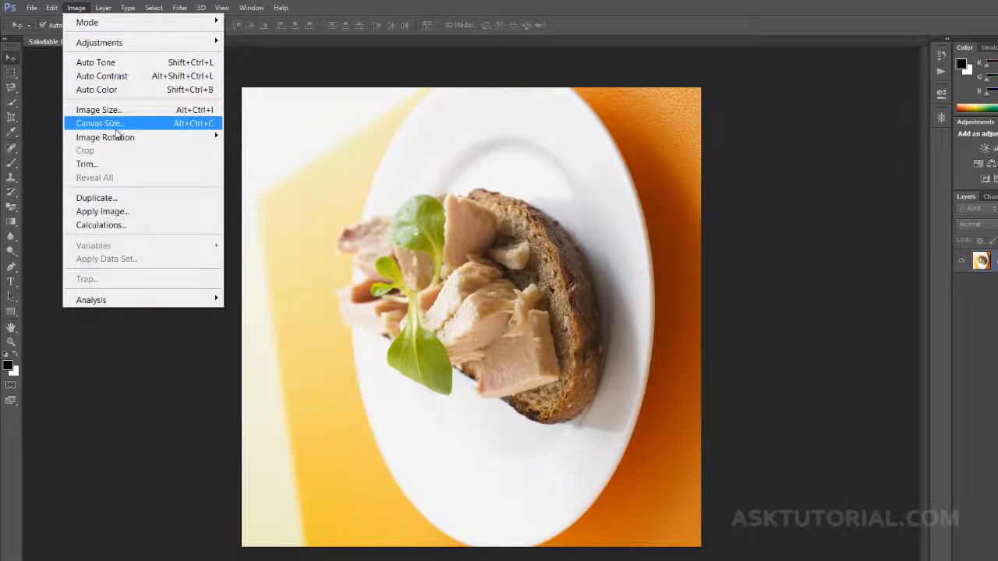
pyautogui.moveTo(117, 139)
pyautogui.click(269, 212)
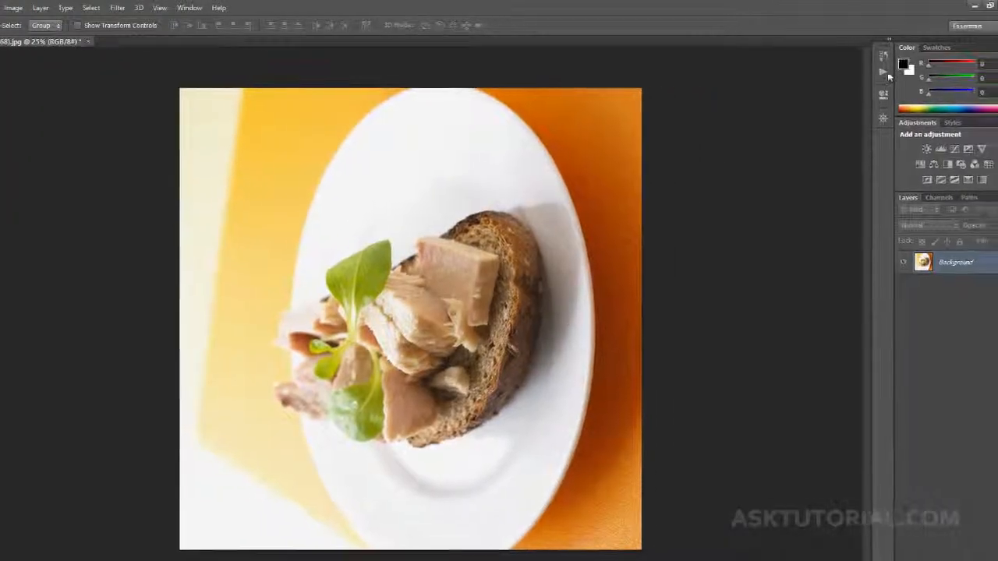
# - Show the document's history list and enlarge it in height and width
pyautogui.click(854, 56)
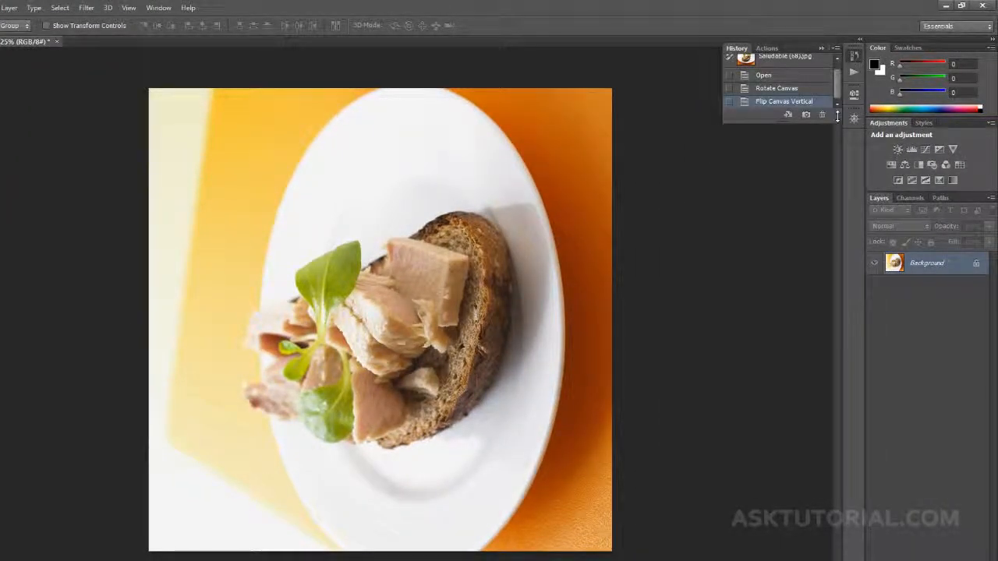
pyautogui.moveTo(833, 123); pyautogui.dragTo(831, 253)
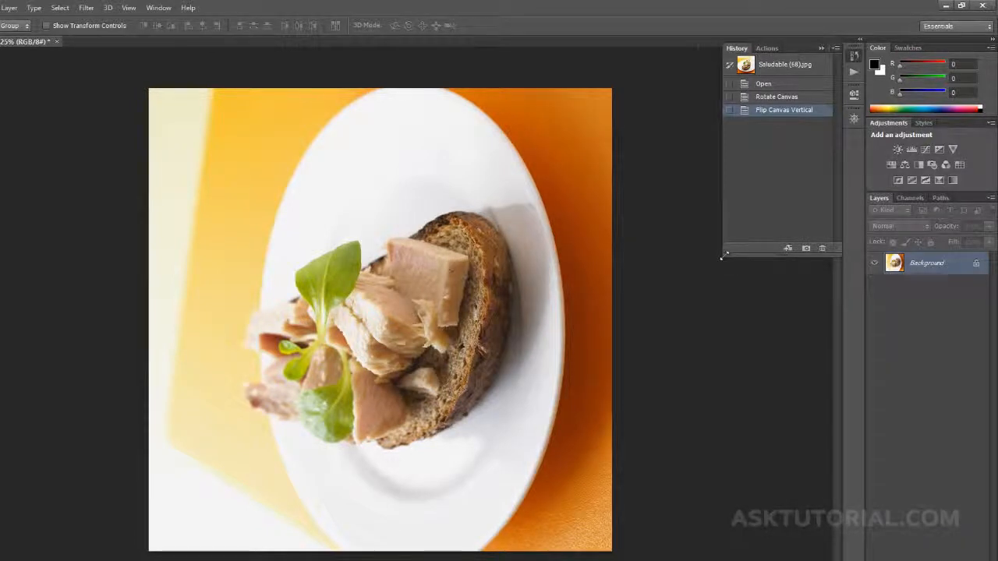
pyautogui.moveTo(722, 257); pyautogui.dragTo(631, 288)
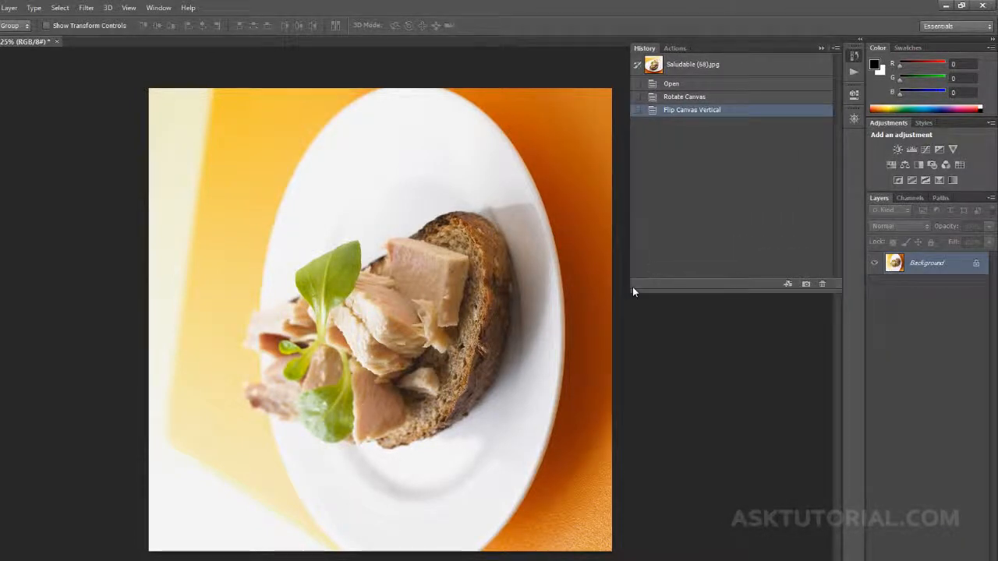
# - Go back through the history states to the Saludable (68).jpg snapshot, and return forward state by state to Flip Canvas Vertical
pyautogui.click(683, 102)
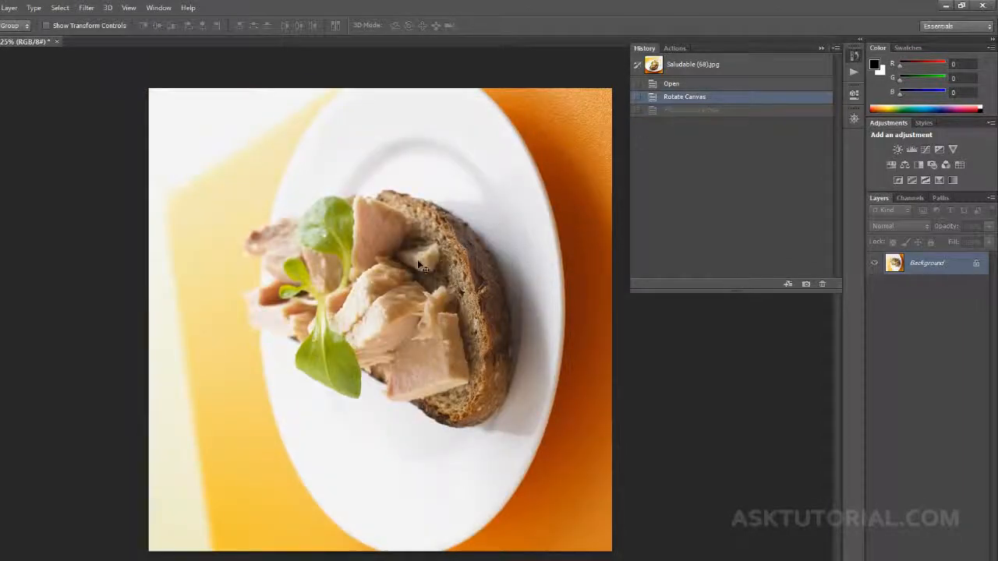
pyautogui.click(672, 85)
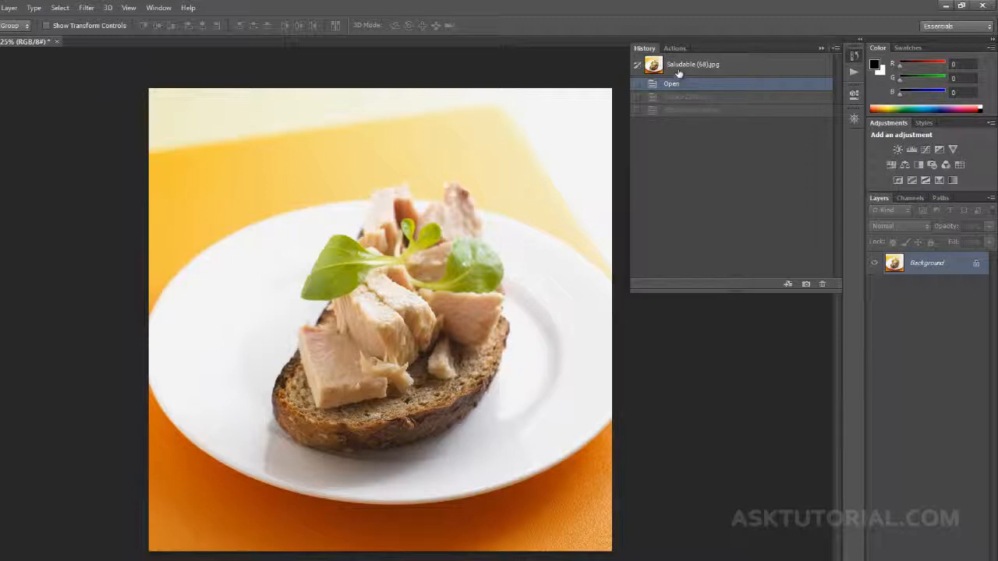
pyautogui.click(669, 67)
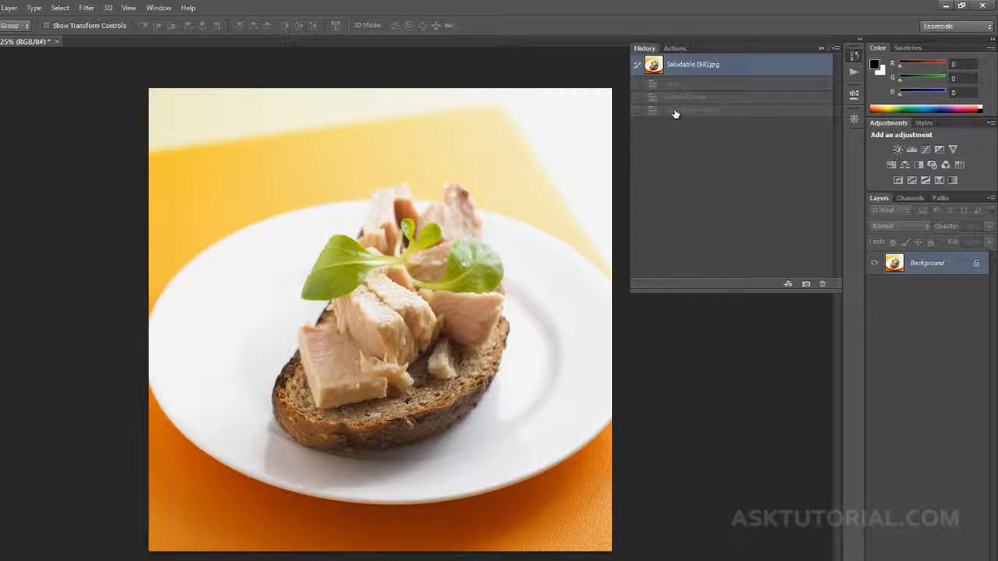
pyautogui.click(677, 86)
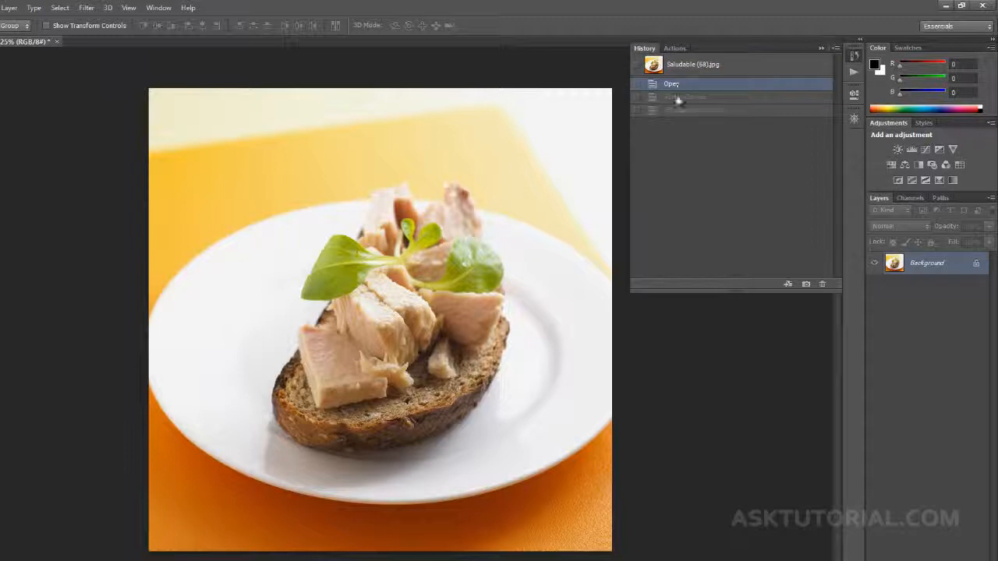
pyautogui.click(677, 99)
pyautogui.click(677, 110)
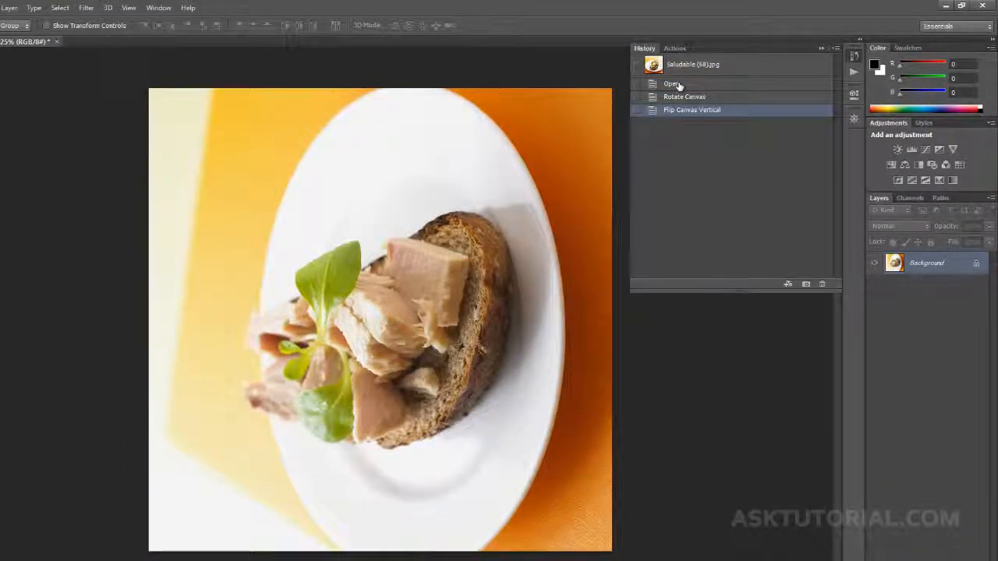
# - Revert the photo to the Open history state and flip the canvas horizontally from there
pyautogui.click(675, 84)
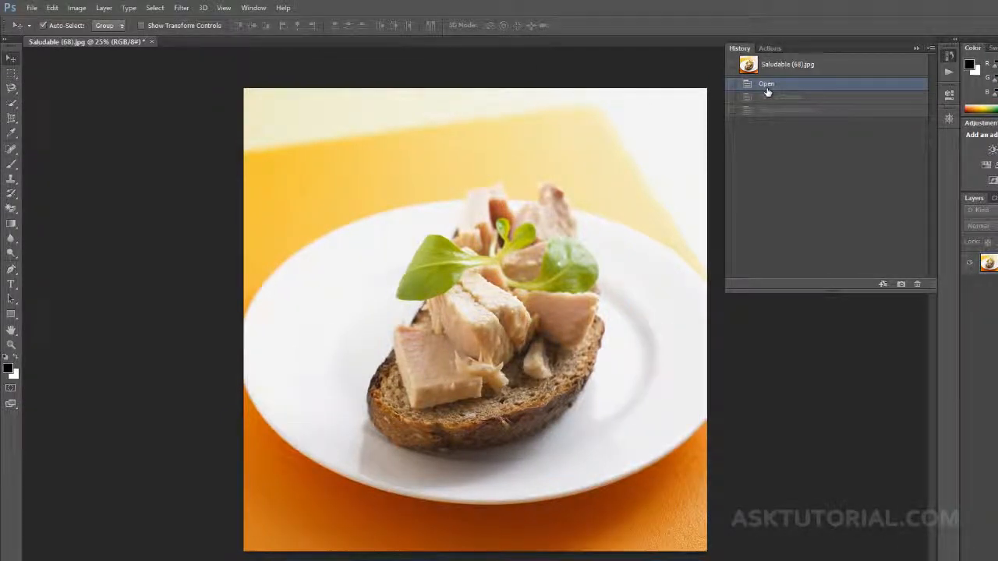
pyautogui.click(78, 11)
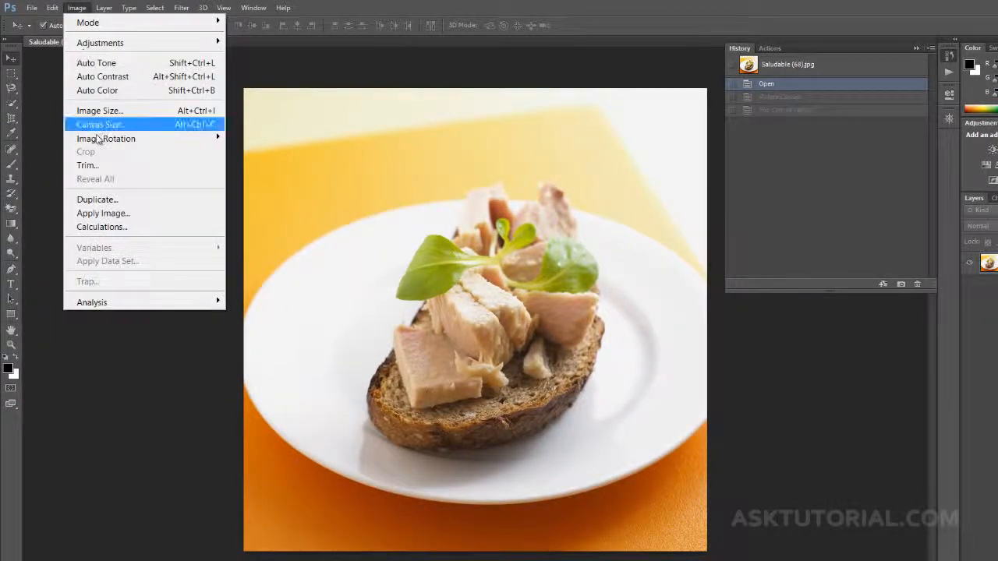
pyautogui.moveTo(100, 139)
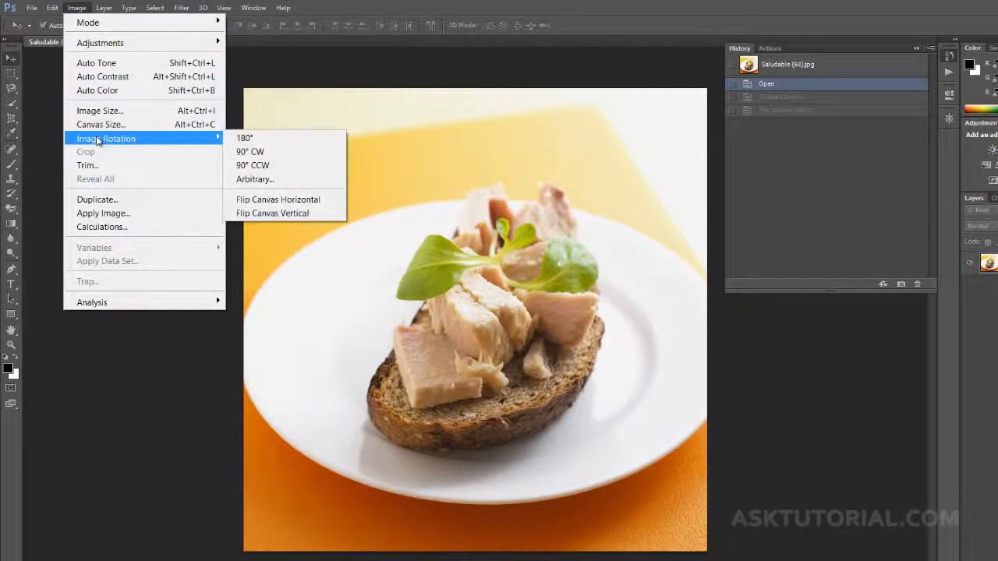
pyautogui.click(264, 200)
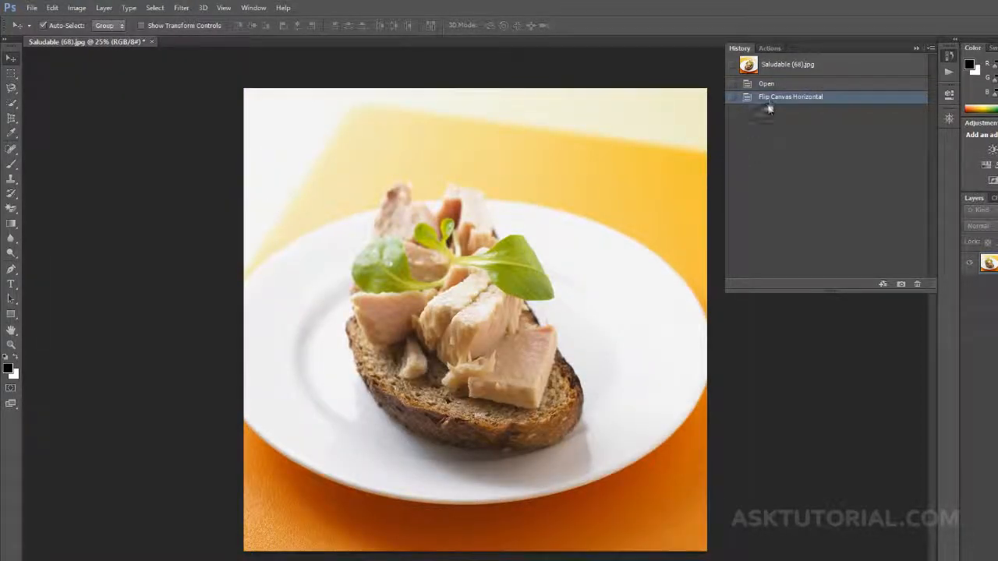
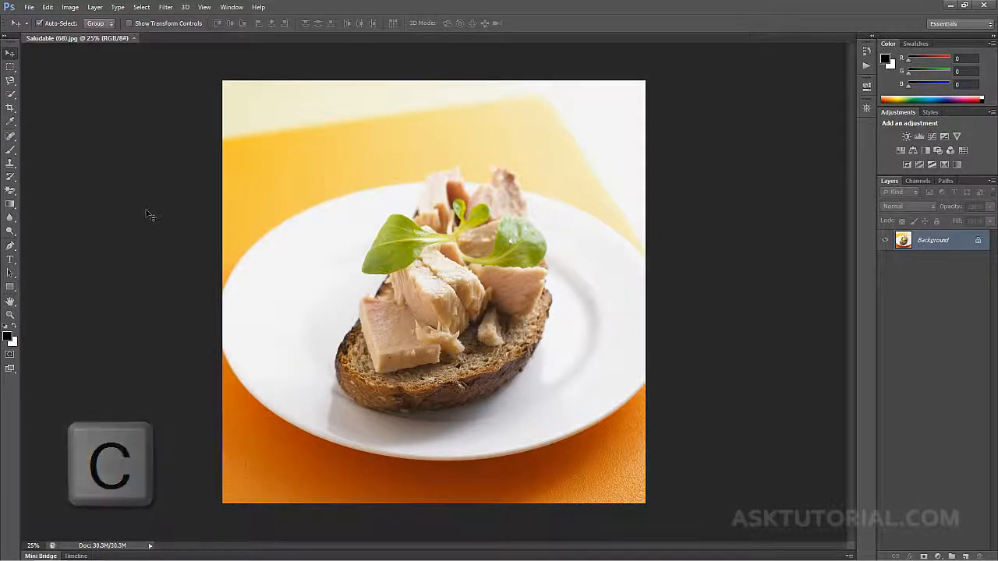
# - Crop the sandwich photo with an unconstrained crop box, repositioning the photo inside it, and undo the applied crop
pyautogui.press('c')
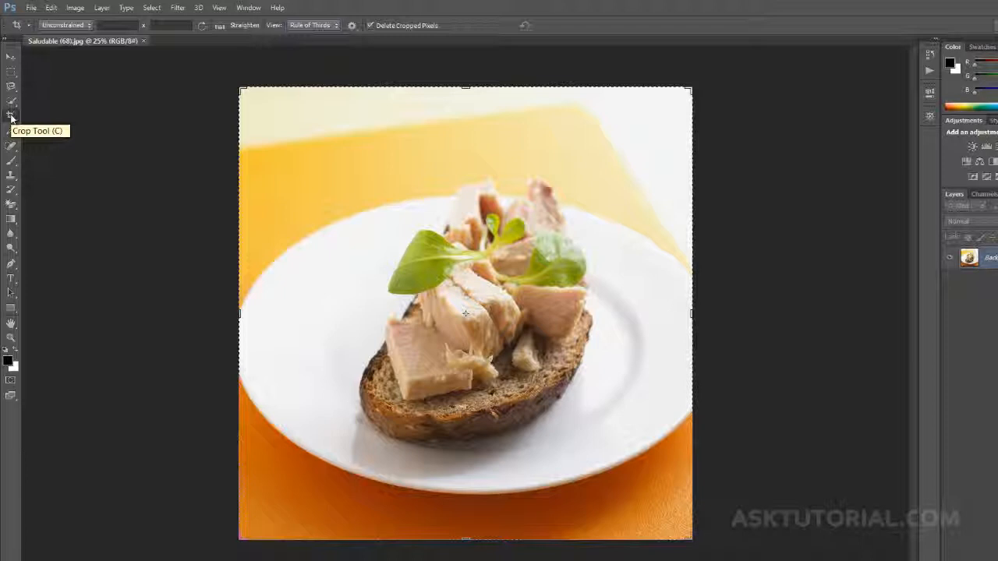
pyautogui.click(11, 115)
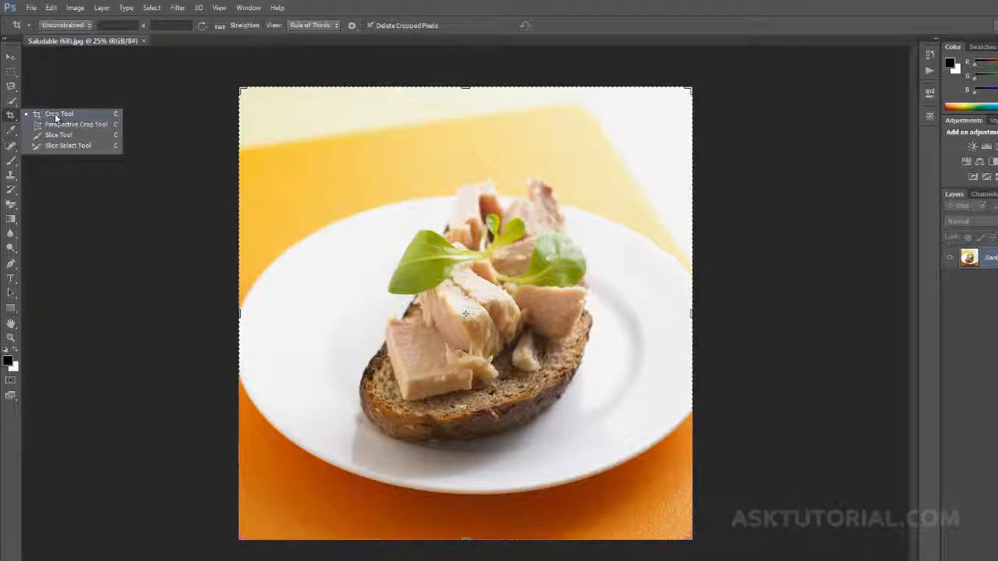
pyautogui.click(56, 117)
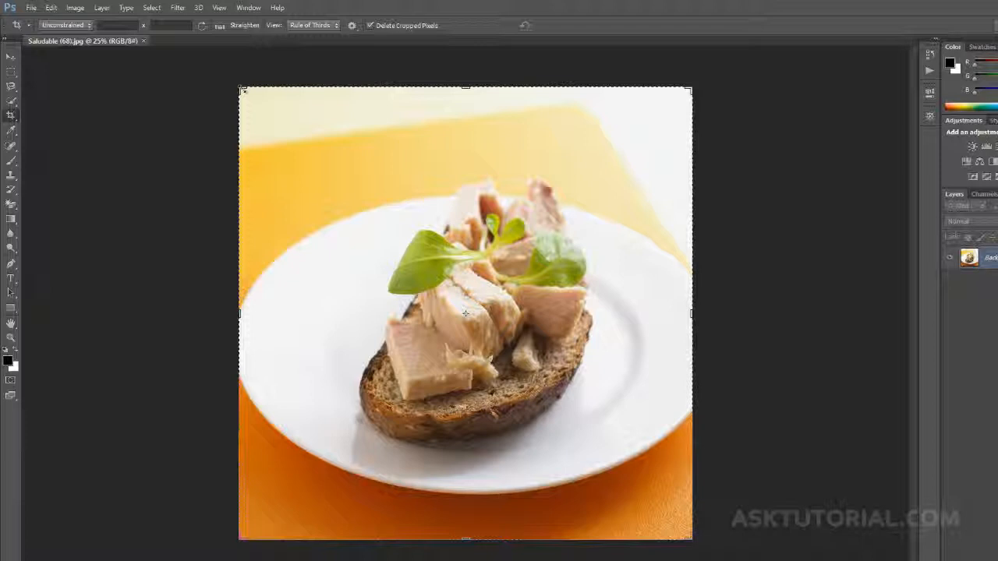
pyautogui.moveTo(243, 91); pyautogui.dragTo(301, 128)
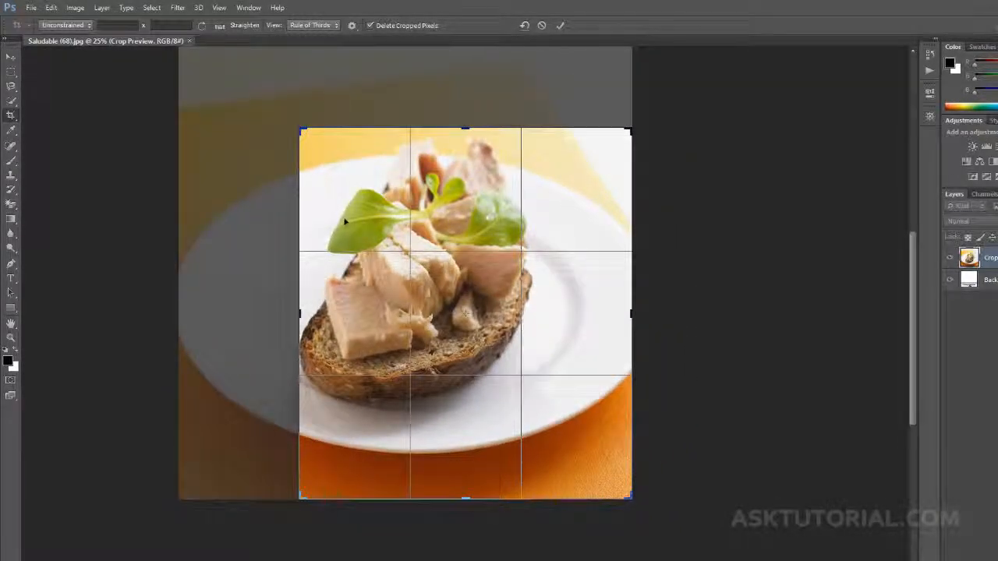
pyautogui.moveTo(345, 223); pyautogui.dragTo(385, 264)
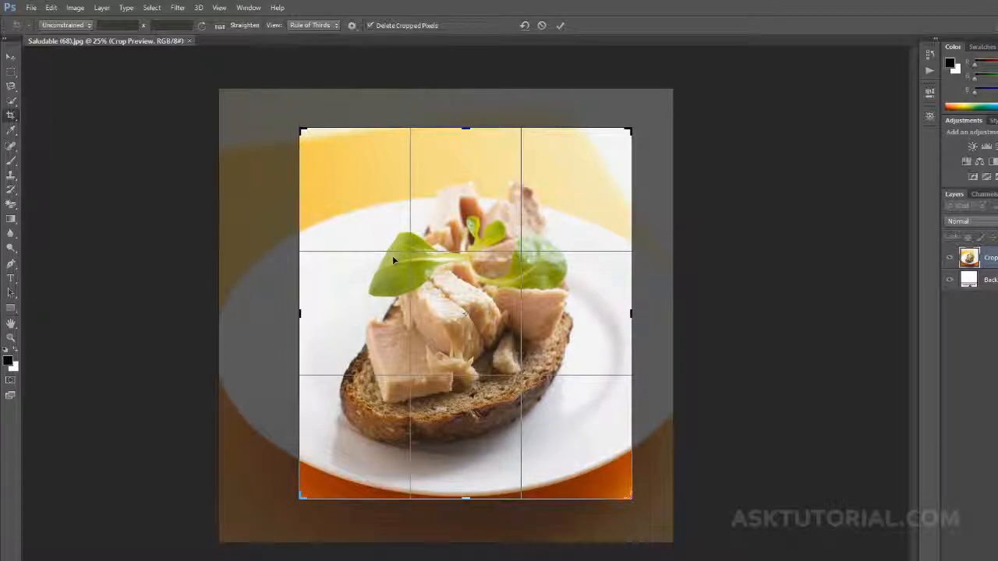
pyautogui.click(560, 25)
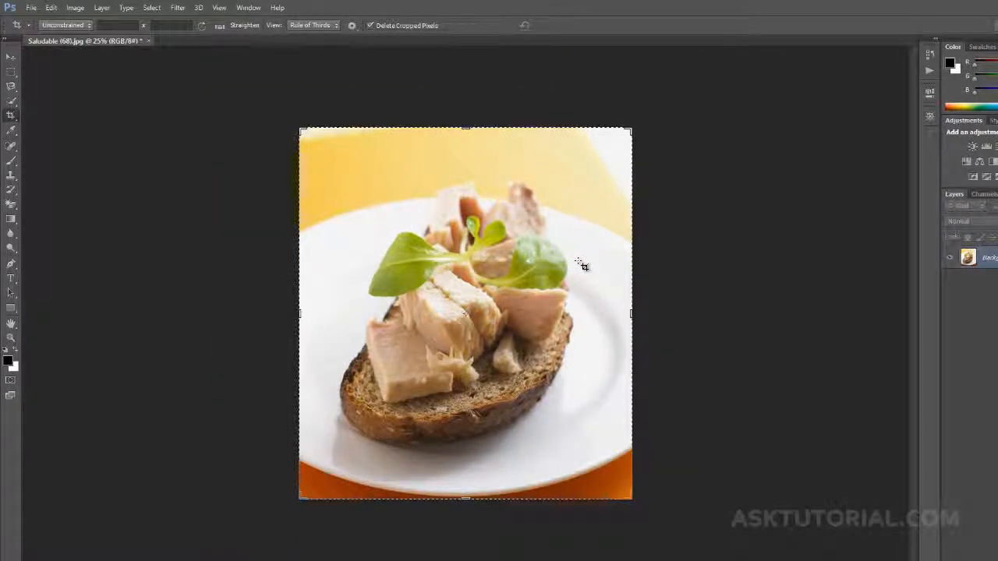
pyautogui.hotkey('ctrl', 'z')
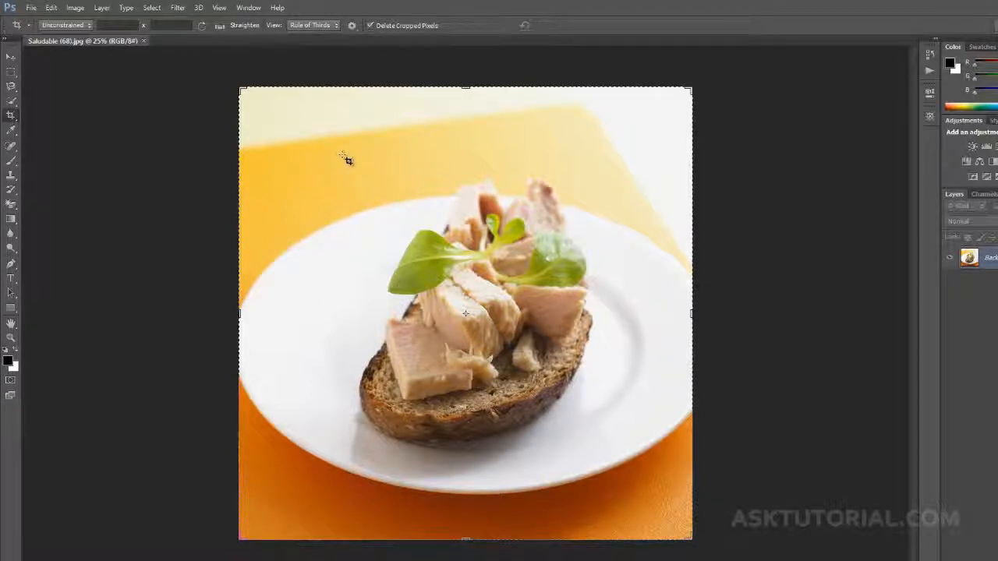
# - Outline a crop area around the sandwich, constrain it to the 5 x 7 ratio, and enlarge and reposition the framing
pyautogui.moveTo(338, 153); pyautogui.dragTo(630, 470)
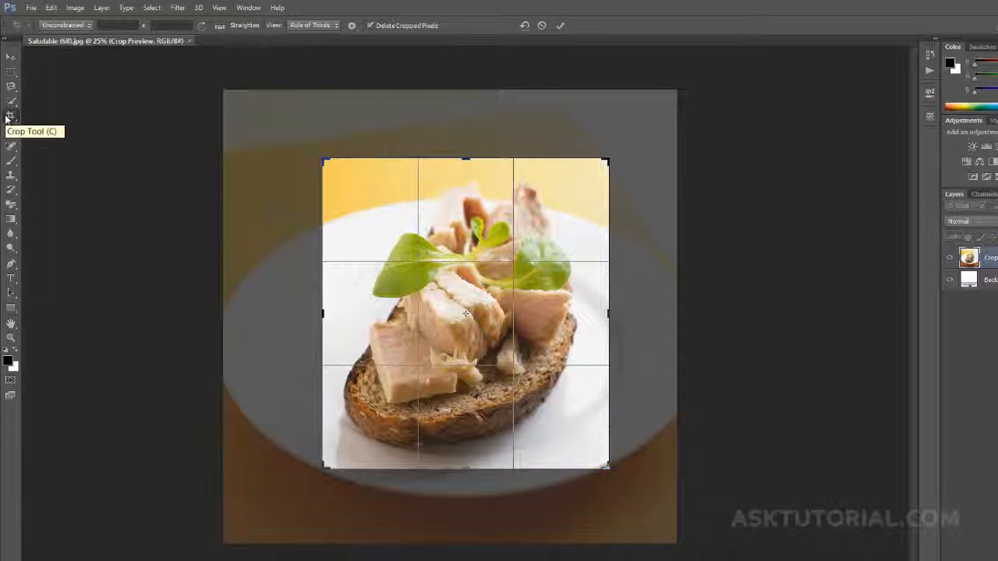
pyautogui.click(86, 27)
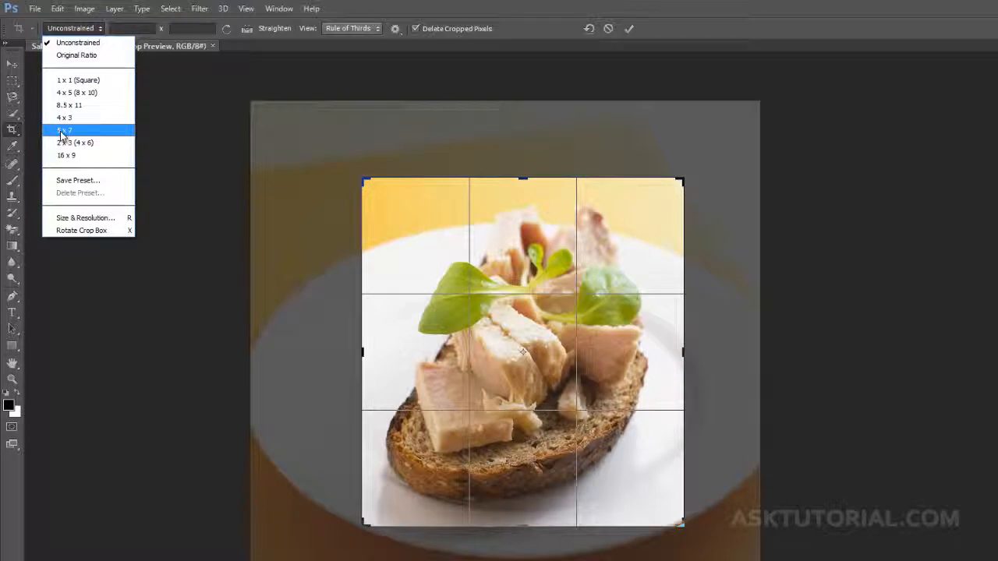
pyautogui.click(60, 130)
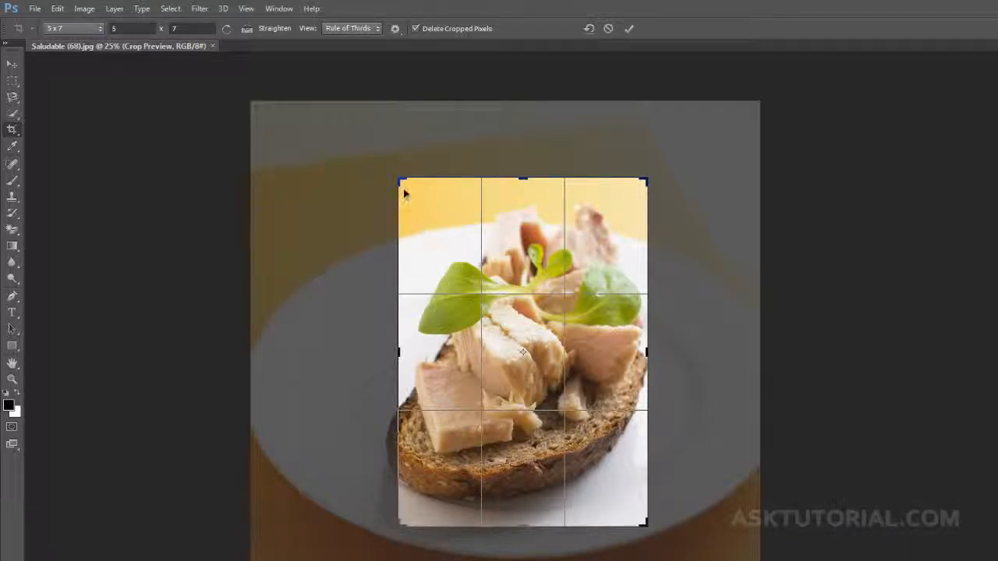
pyautogui.moveTo(402, 182); pyautogui.dragTo(378, 155)
pyautogui.moveTo(506, 285); pyautogui.dragTo(479, 245)
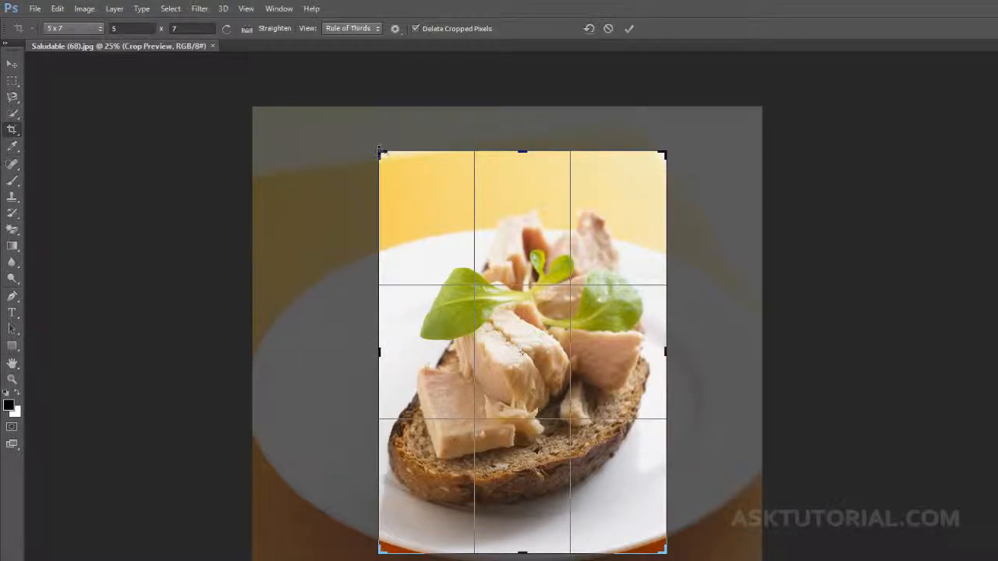
pyautogui.moveTo(382, 152); pyautogui.dragTo(369, 139)
pyautogui.moveTo(435, 244); pyautogui.dragTo(401, 212)
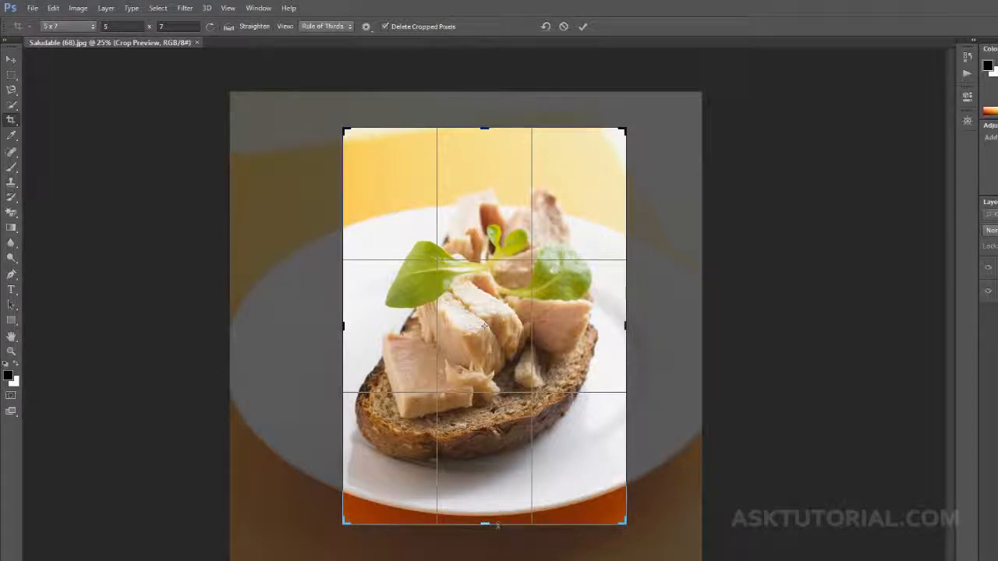
pyautogui.click(88, 29)
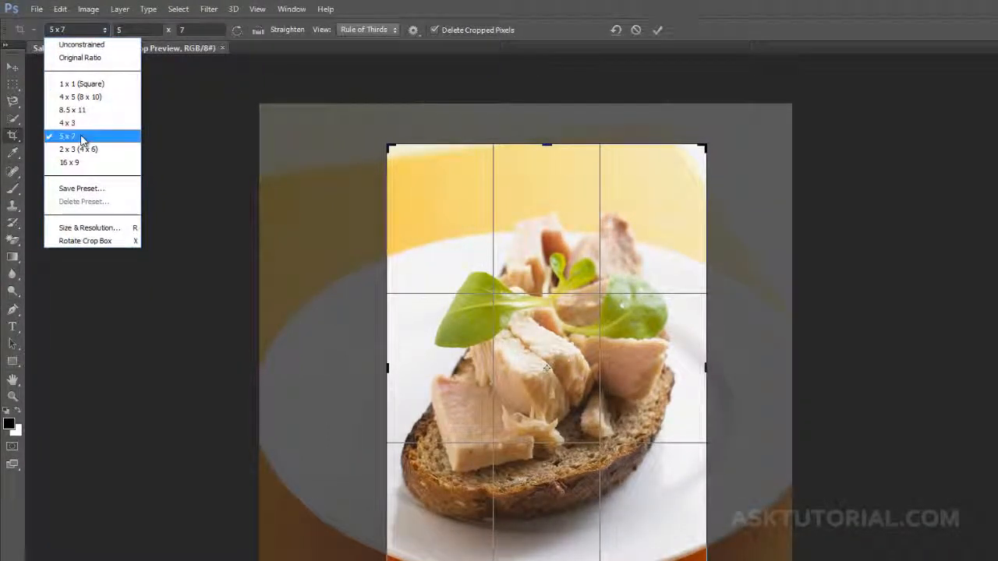
pyautogui.click(362, 5)
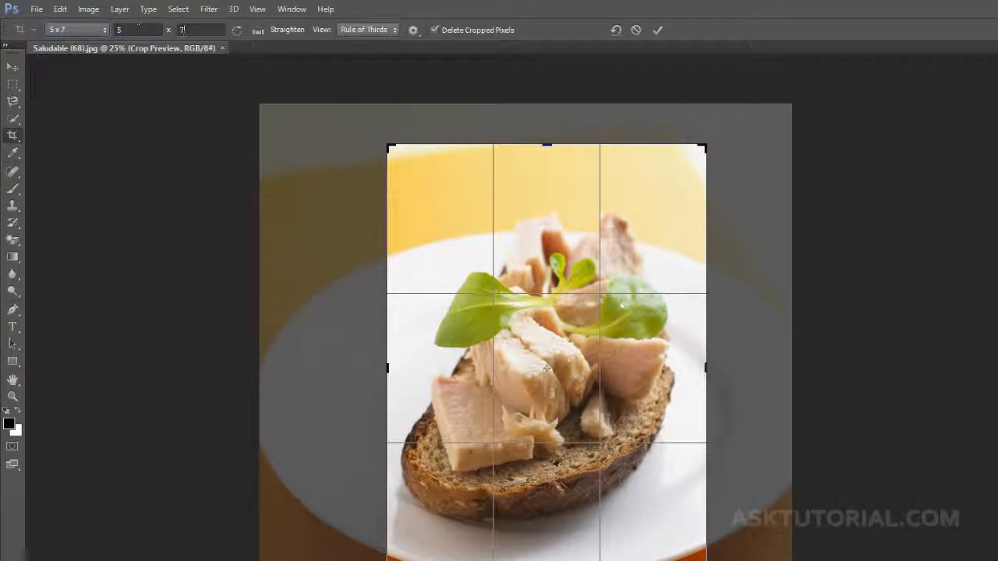
pyautogui.click(100, 32)
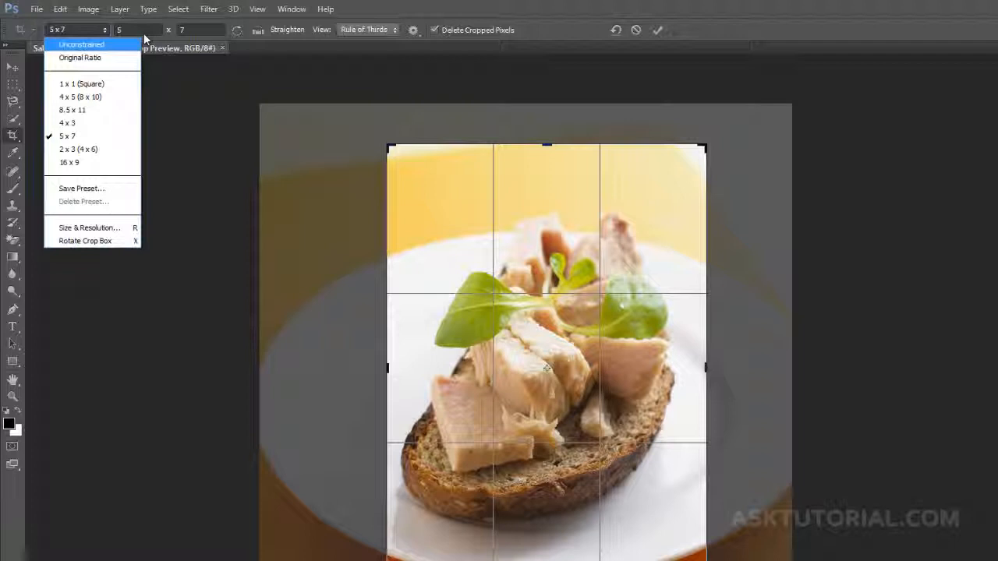
pyautogui.click(354, 8)
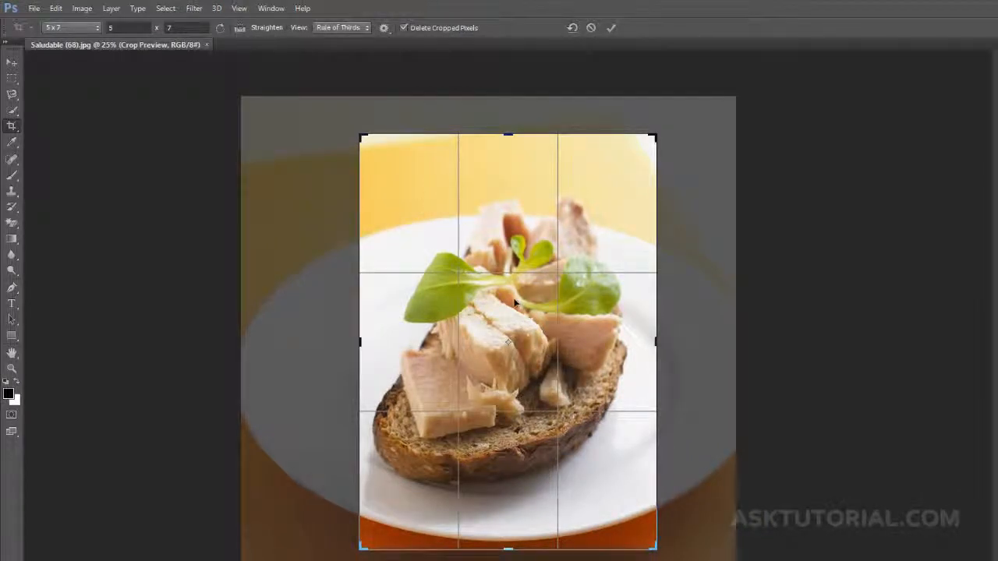
# - Reposition the photo slightly in the crop box and try the Grid, Diagonal and Triangle overlays, ending with Golden Ratio
pyautogui.moveTo(494, 285); pyautogui.dragTo(492, 297)
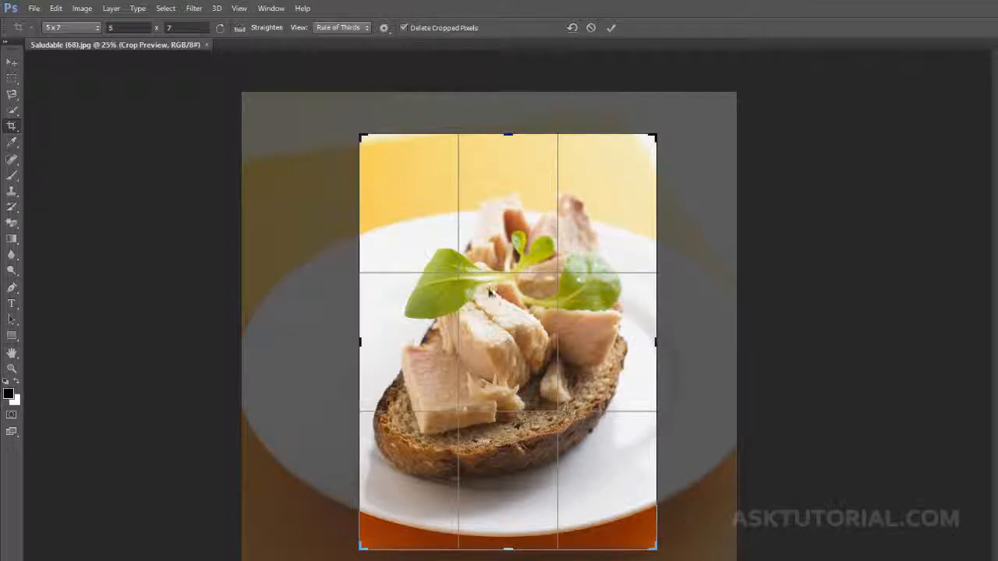
pyautogui.click(361, 32)
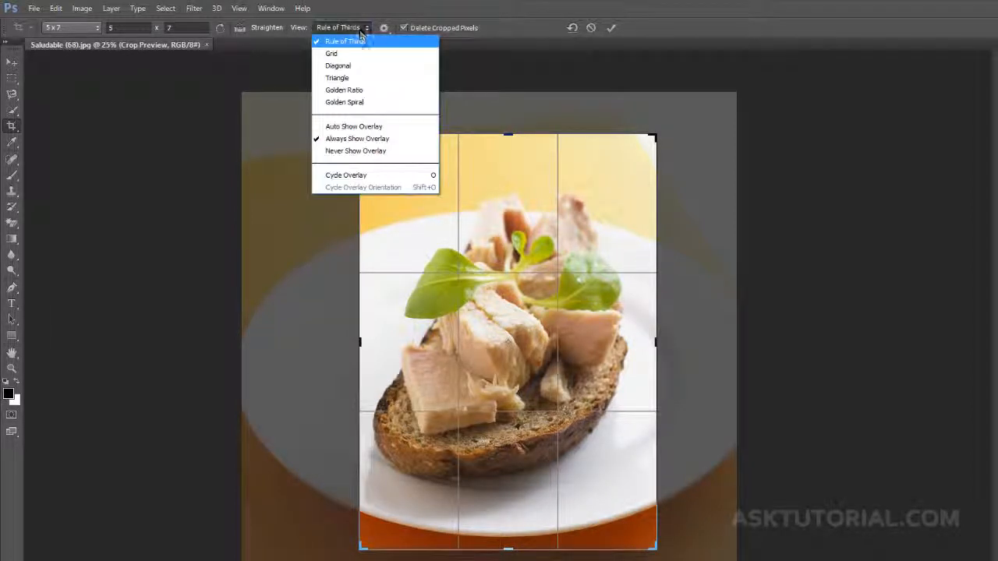
pyautogui.click(347, 55)
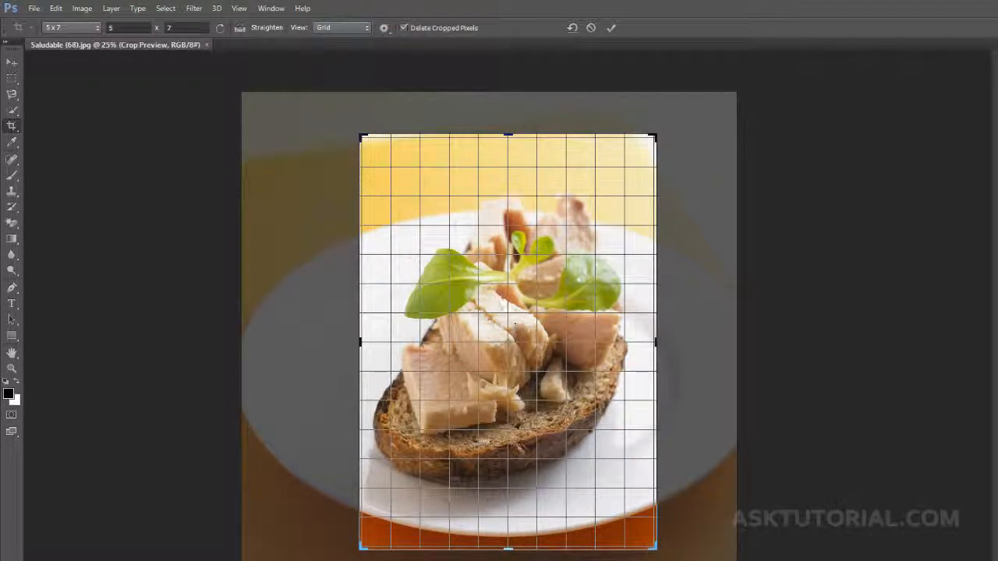
pyautogui.click(363, 31)
pyautogui.click(357, 69)
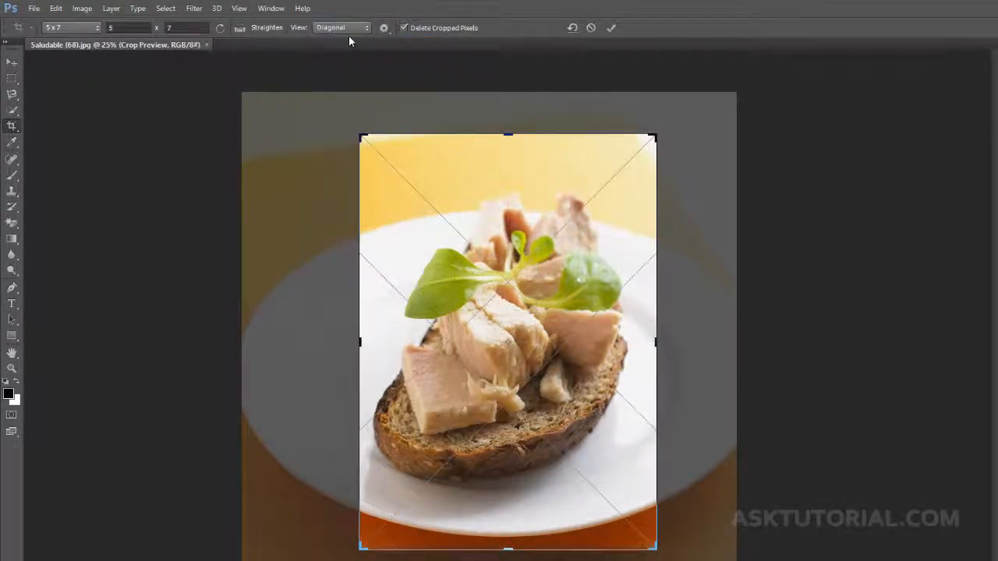
pyautogui.click(350, 29)
pyautogui.click(347, 77)
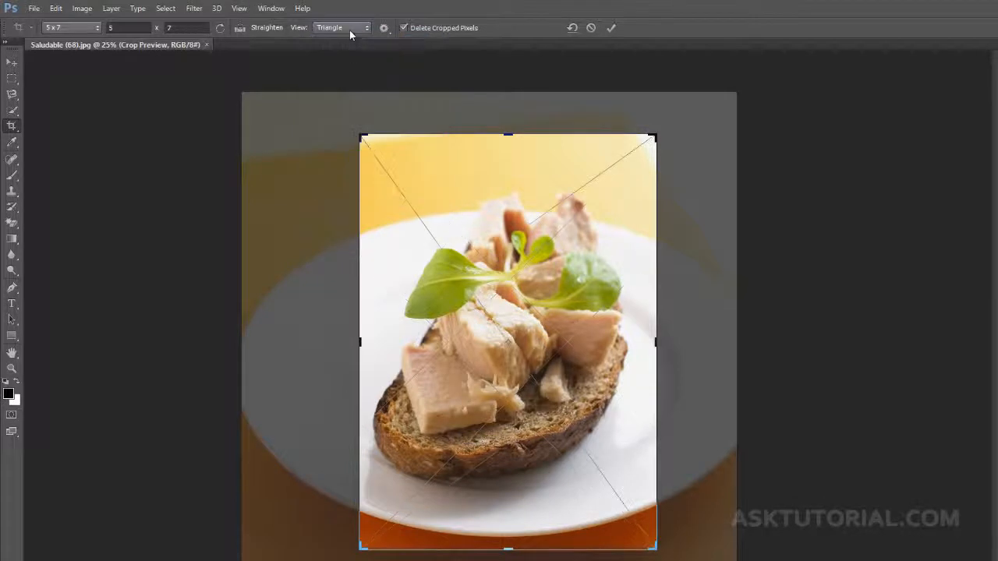
pyautogui.click(350, 32)
pyautogui.click(355, 91)
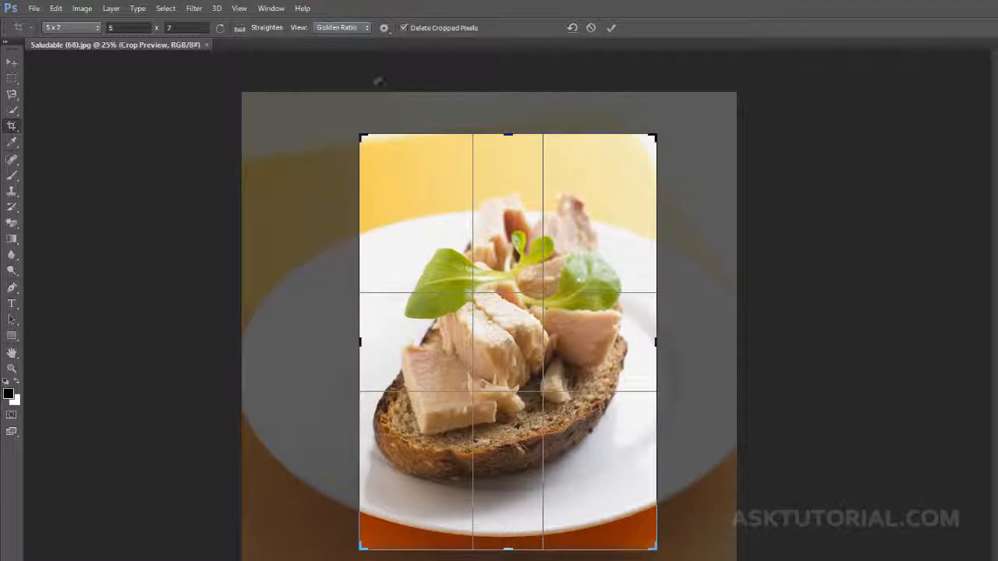
# - Set the crop overlay to Auto Show Overlay and slightly adjust the crop box from its upper-left corner
pyautogui.click(361, 29)
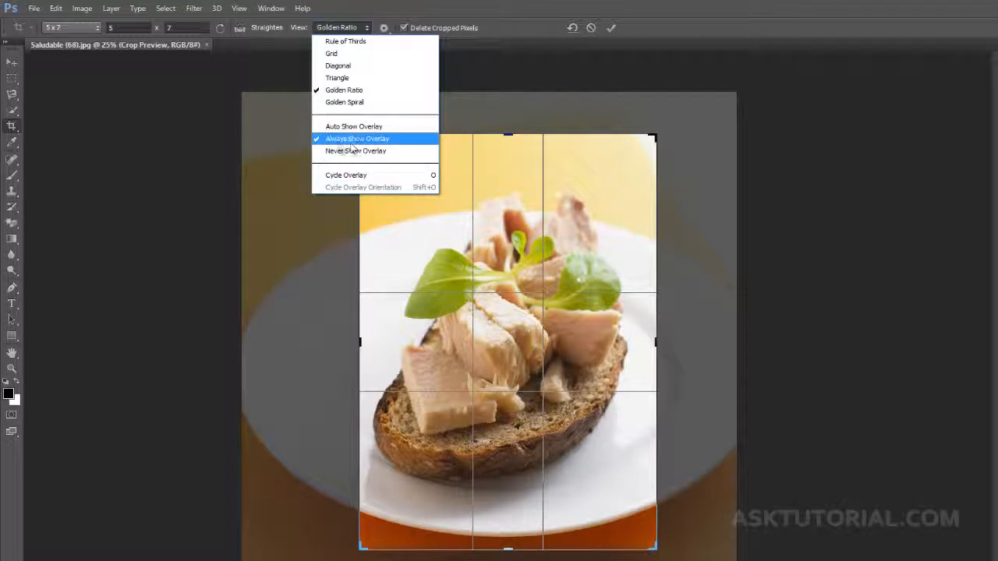
pyautogui.click(505, 21)
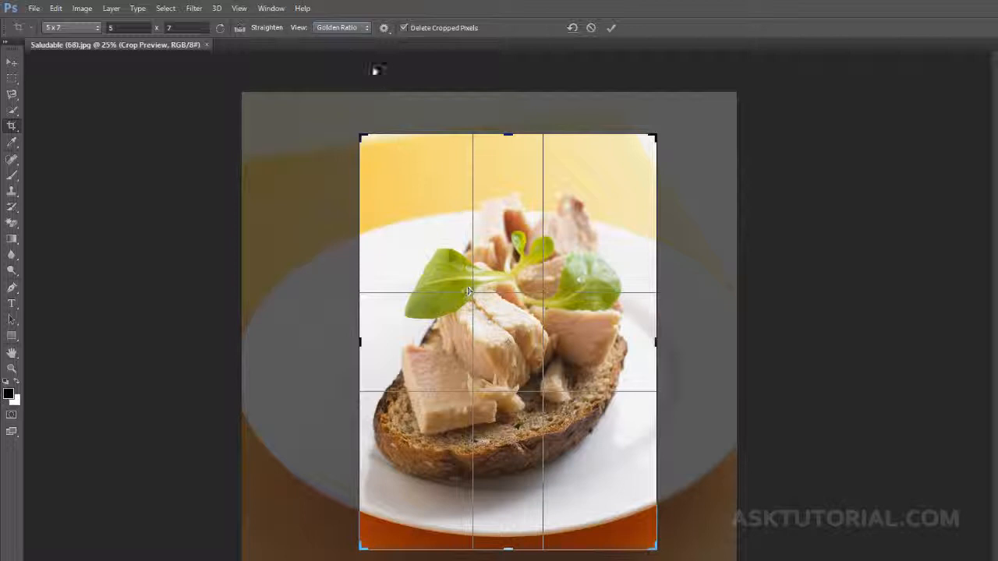
pyautogui.click(360, 27)
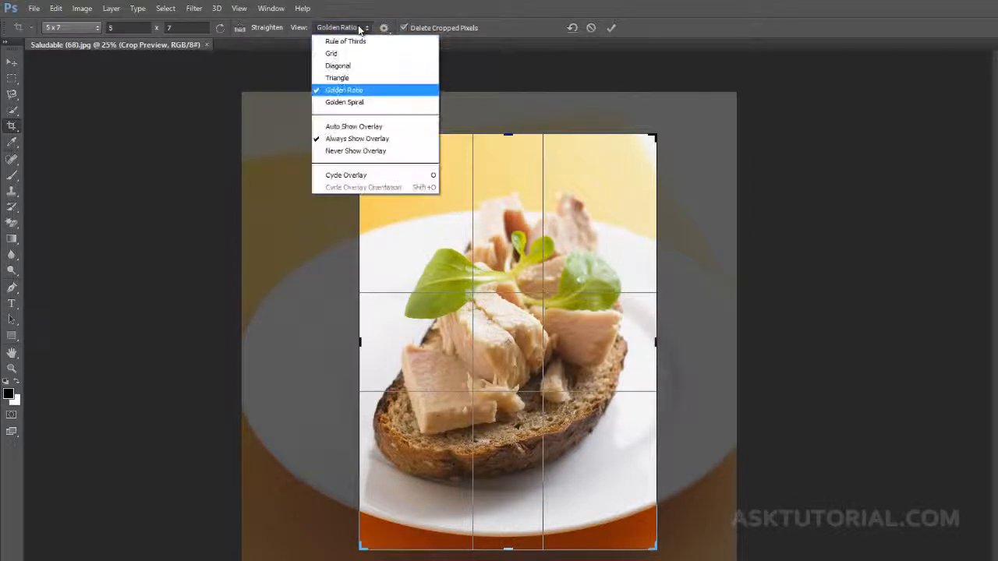
pyautogui.click(331, 127)
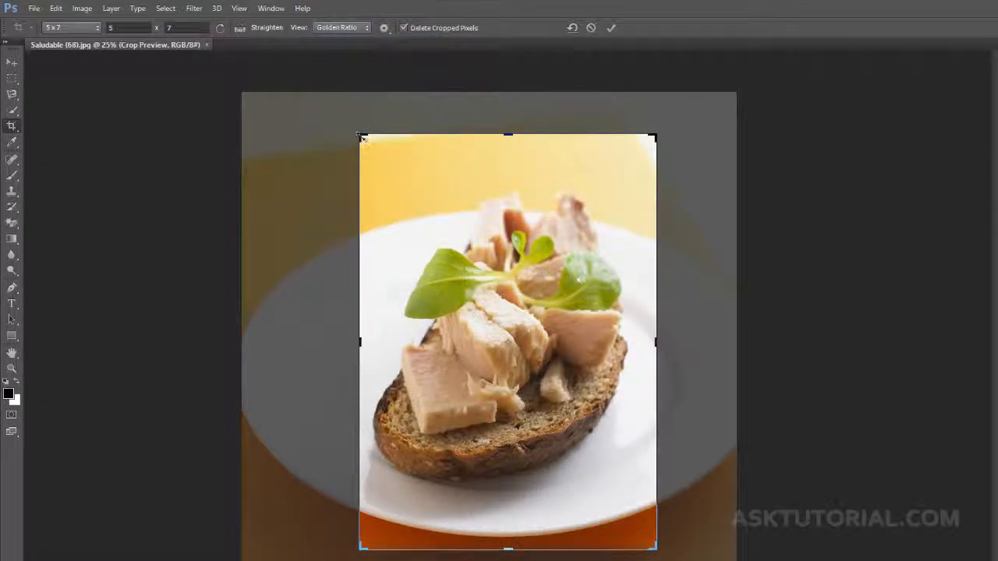
pyautogui.moveTo(363, 138)
pyautogui.mouseDown()
pyautogui.moveTo(350, 117)
pyautogui.moveTo(374, 153)
pyautogui.moveTo(356, 125)
pyautogui.moveTo(340, 136)
pyautogui.moveTo(351, 143)
pyautogui.mouseUp()
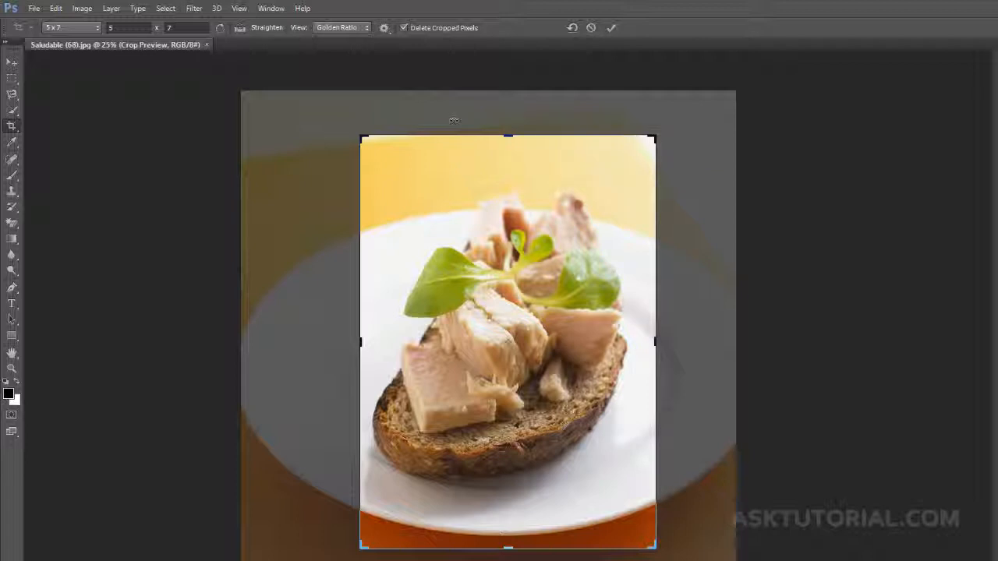
# - Rotate the 5 x 7 crop box repeatedly between portrait and landscape, shift the photo slightly, and apply the crop in portrait orientation
pyautogui.press('x')
pyautogui.press('x')
pyautogui.press('x')
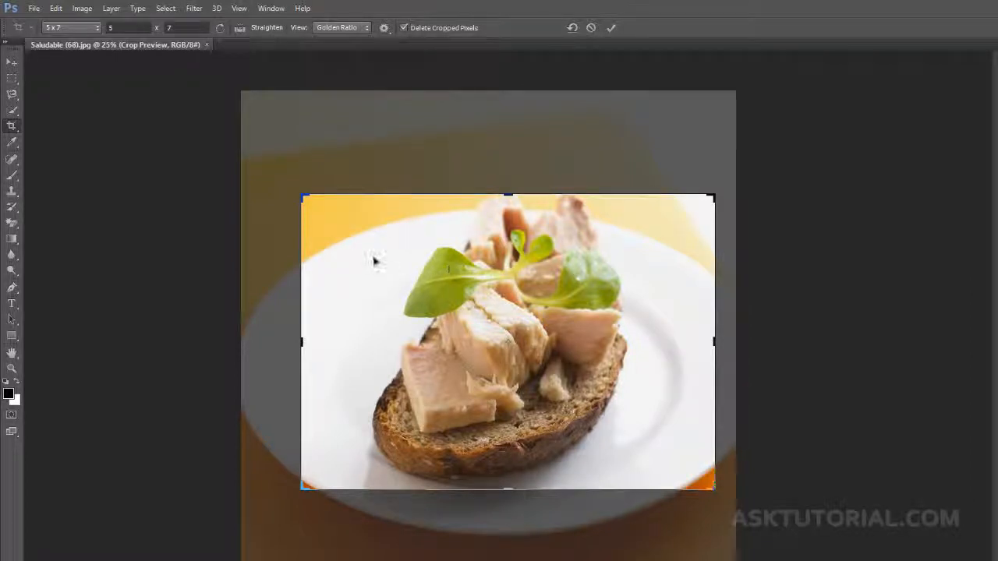
pyautogui.moveTo(413, 289); pyautogui.dragTo(412, 295)
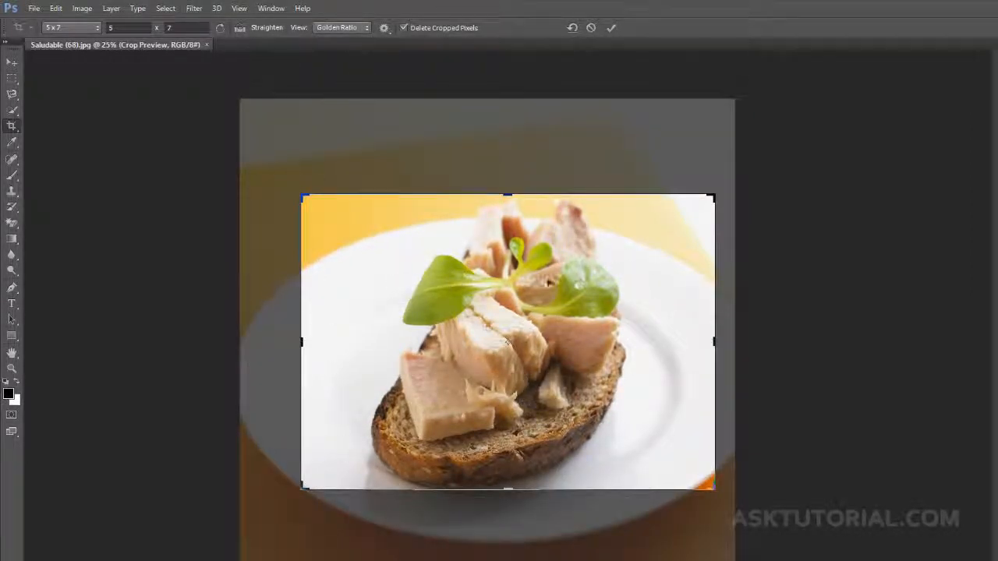
pyautogui.press('x')
pyautogui.press('x')
pyautogui.press('x')
pyautogui.press('x')
pyautogui.press('x')
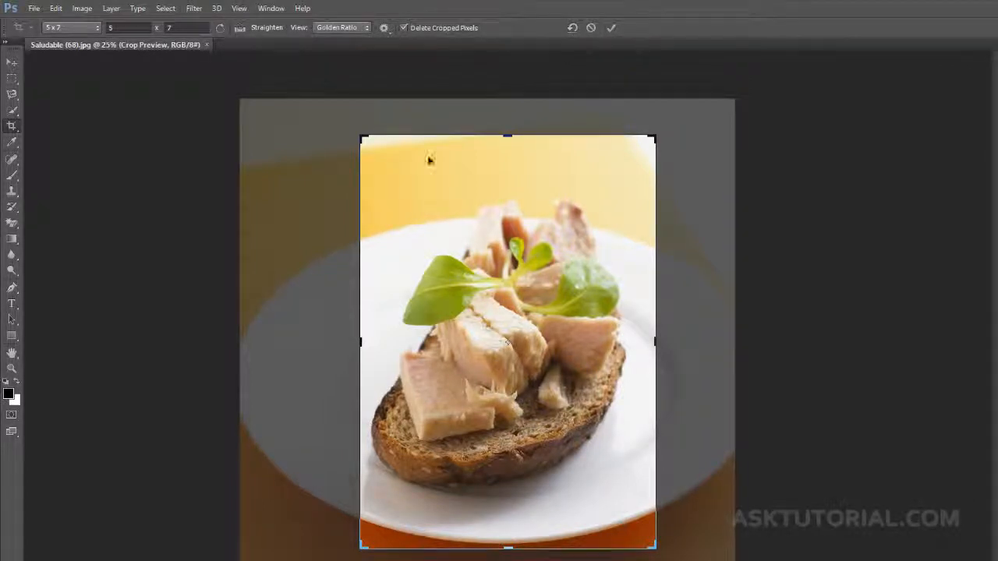
pyautogui.click(612, 28)
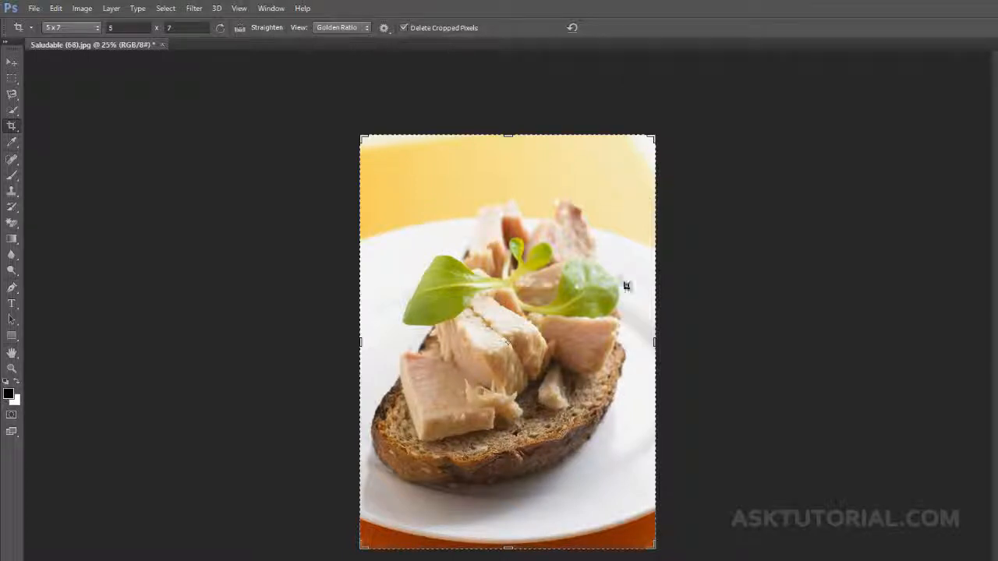
# - Frame a smaller 5 x 7 crop around the sandwich, reposition the photo inside it, and cancel the crop
pyautogui.moveTo(365, 139); pyautogui.dragTo(391, 179)
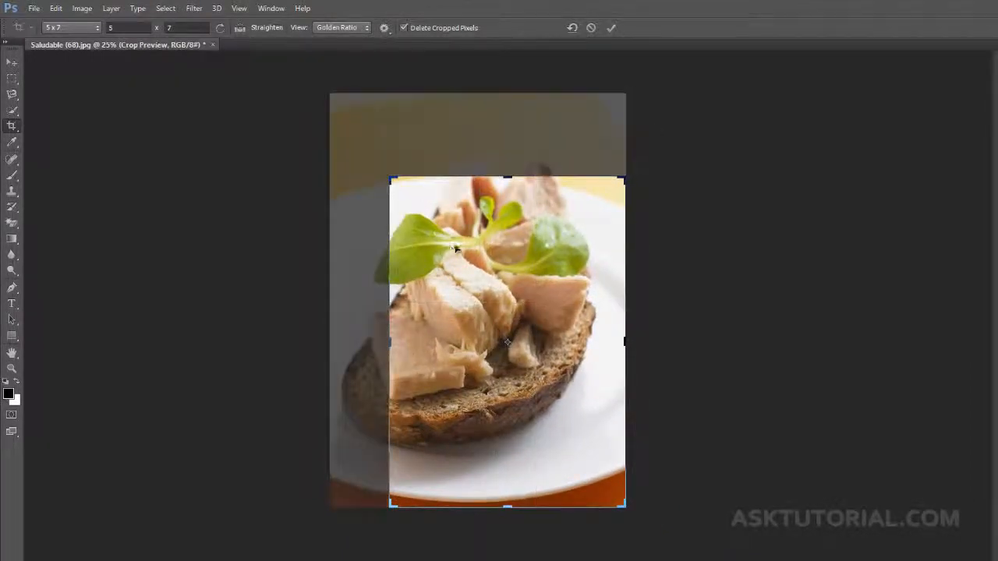
pyautogui.moveTo(452, 251); pyautogui.dragTo(490, 288)
pyautogui.moveTo(392, 180); pyautogui.dragTo(380, 162)
pyautogui.click(591, 30)
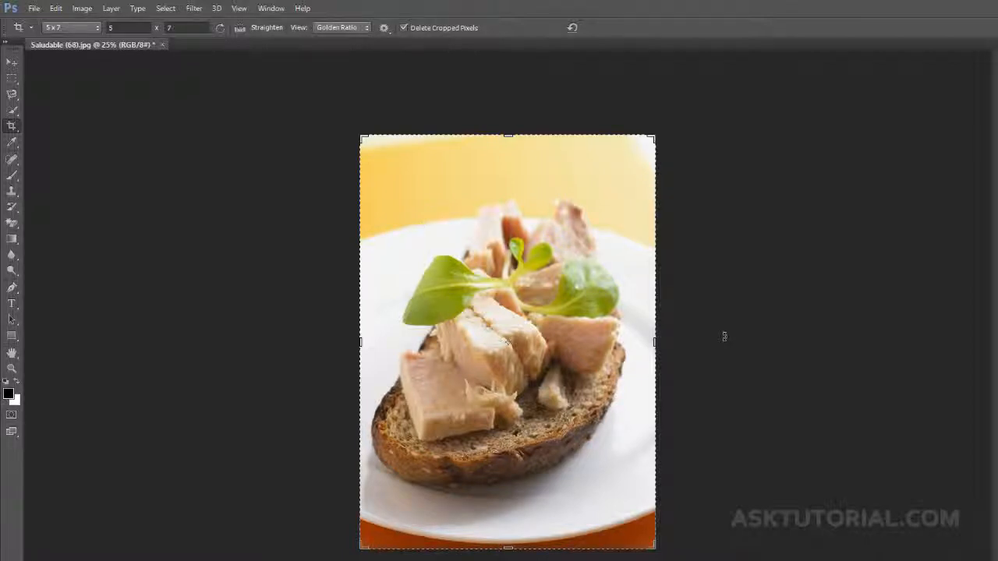
# - Show the history list and revert the photo to the Open state, before the crop
pyautogui.click(973, 62)
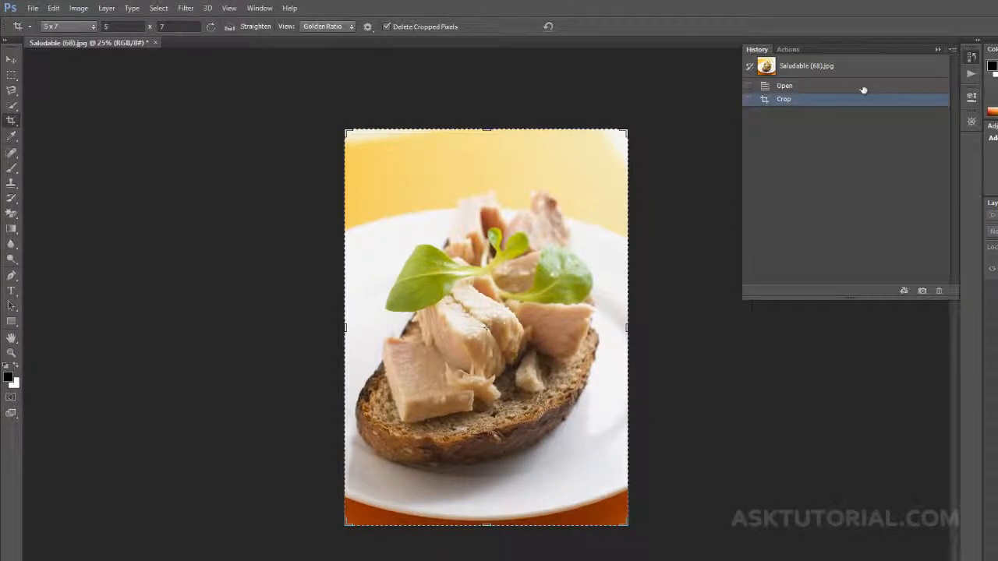
pyautogui.click(785, 86)
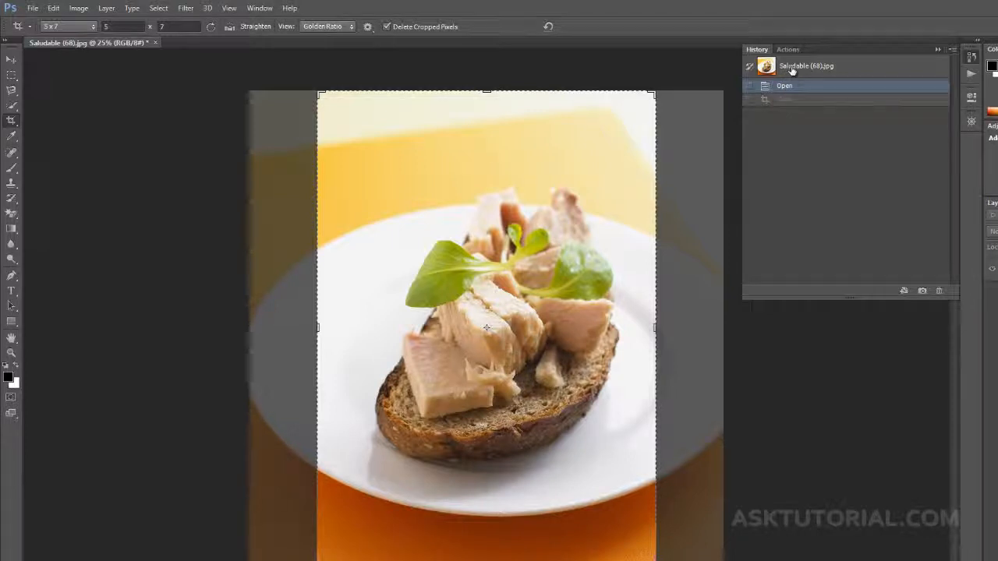
# - Restore the photo to its original snapshot in the history and leave the crop mode
pyautogui.click(791, 69)
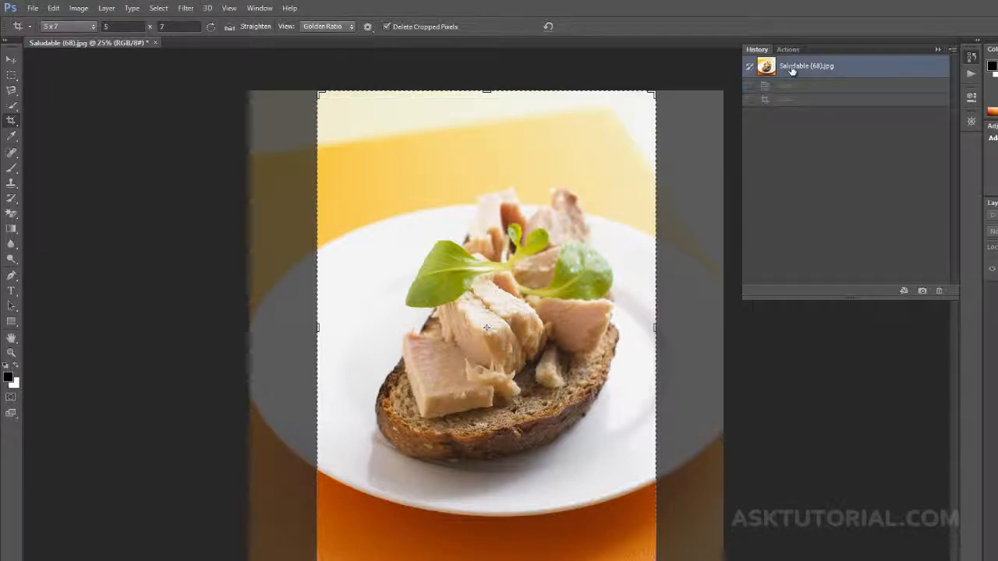
pyautogui.click(11, 62)
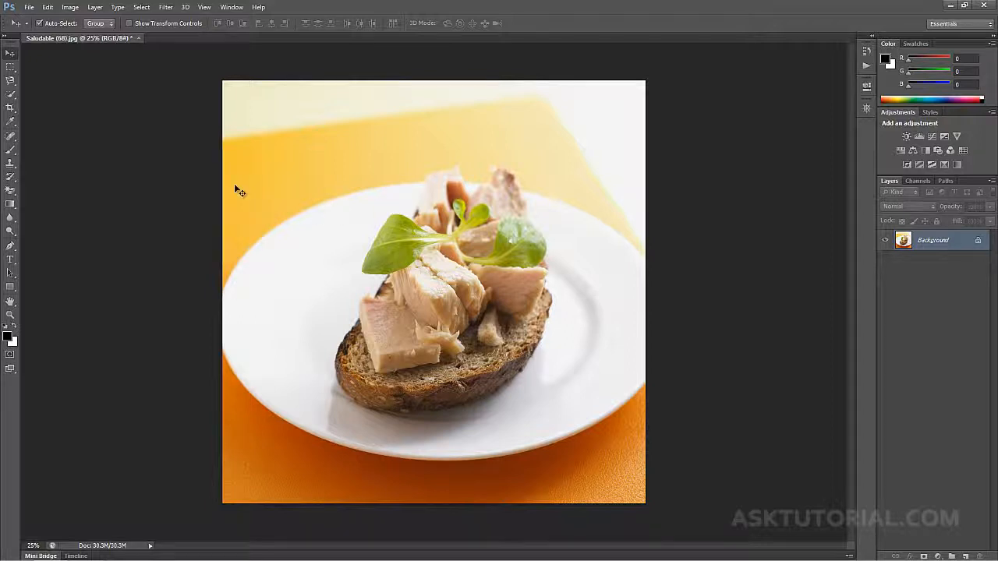
# - Try a smaller 5 x 7 crop with the photo rotated clockwise and shifted slightly inside the crop box
pyautogui.click(10, 107)
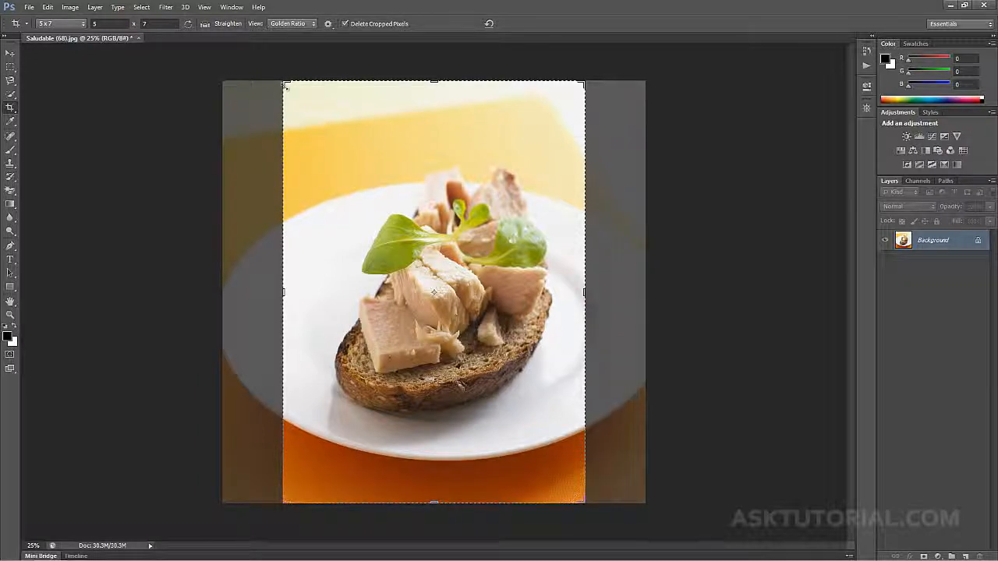
pyautogui.moveTo(274, 72); pyautogui.dragTo(235, 99)
pyautogui.moveTo(215, 143); pyautogui.dragTo(303, 108)
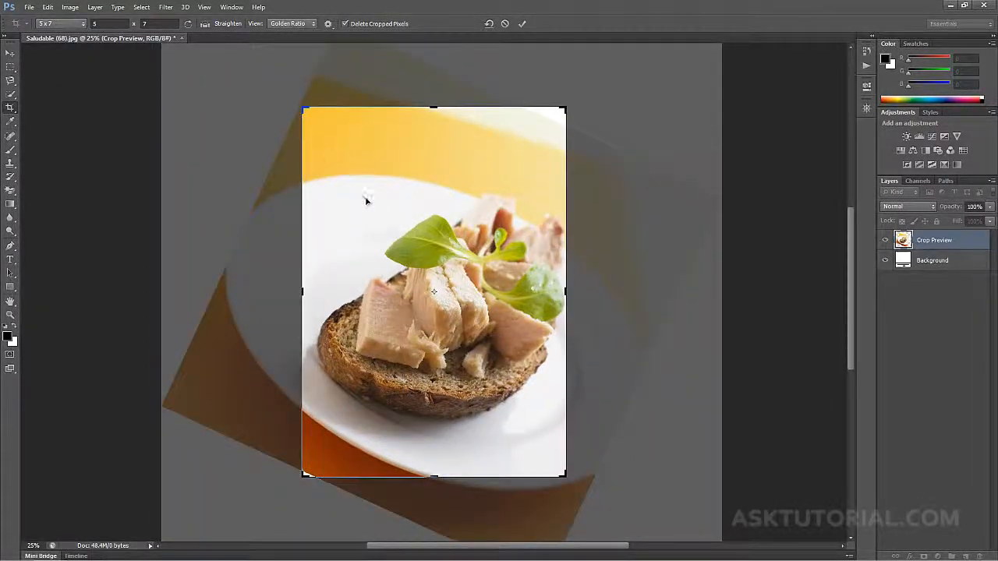
pyautogui.moveTo(366, 201); pyautogui.dragTo(348, 192)
pyautogui.press('Return')
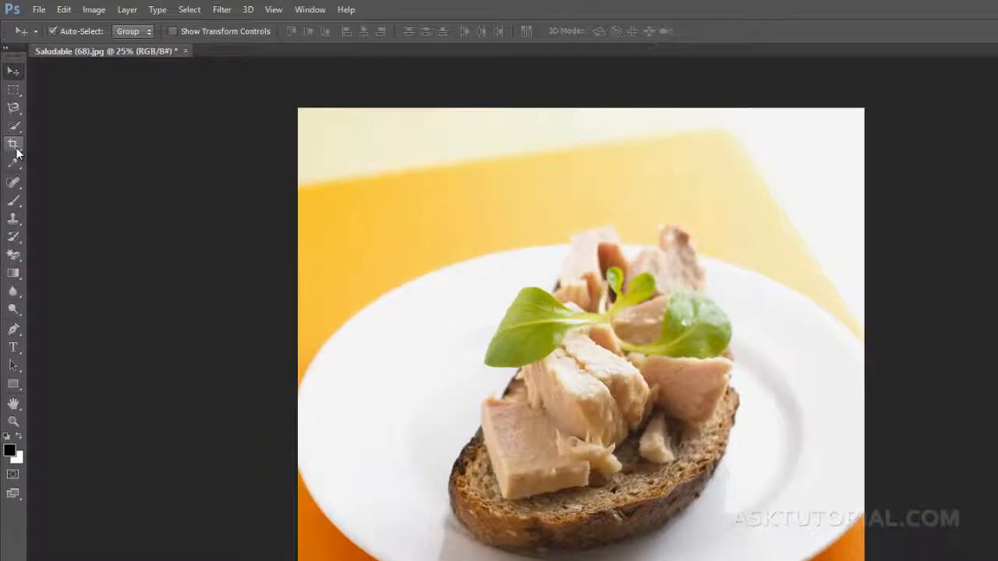
# - Crop the photo to a slightly smaller 5 x 7 frame with the sandwich repositioned inside, and view the history list
pyautogui.click(13, 141)
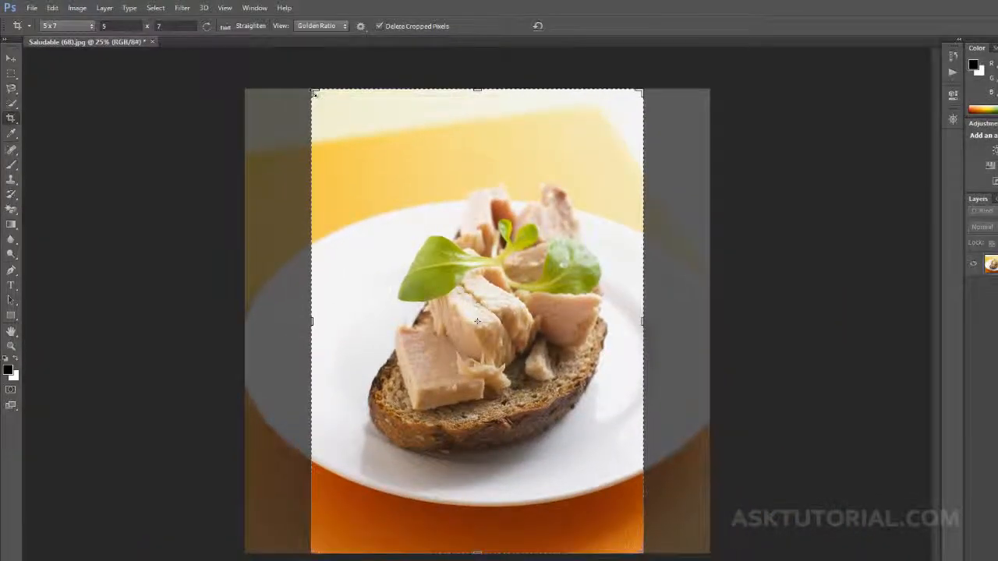
pyautogui.moveTo(316, 94)
pyautogui.mouseDown()
pyautogui.moveTo(360, 151)
pyautogui.moveTo(332, 101)
pyautogui.mouseUp()
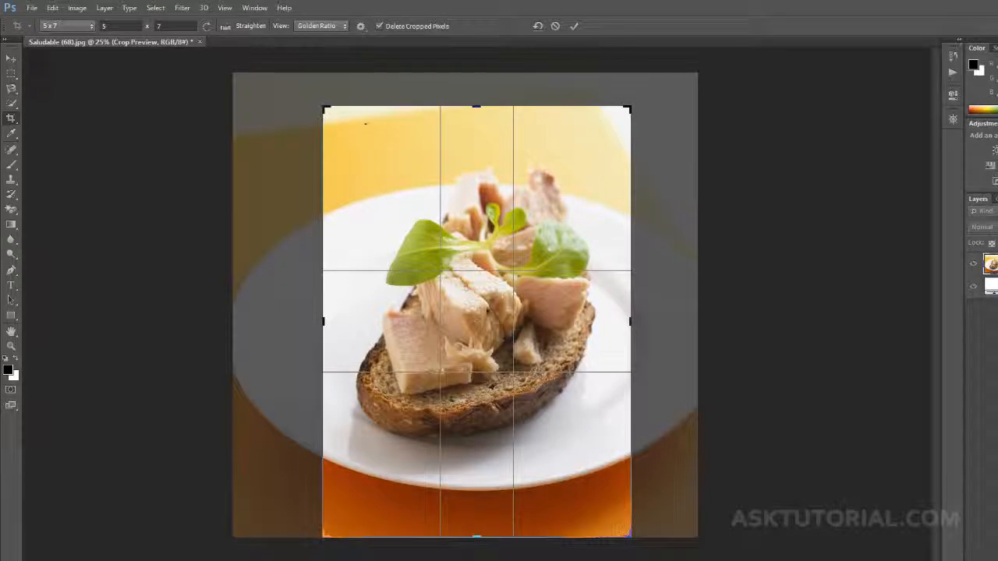
pyautogui.moveTo(488, 310); pyautogui.dragTo(489, 331)
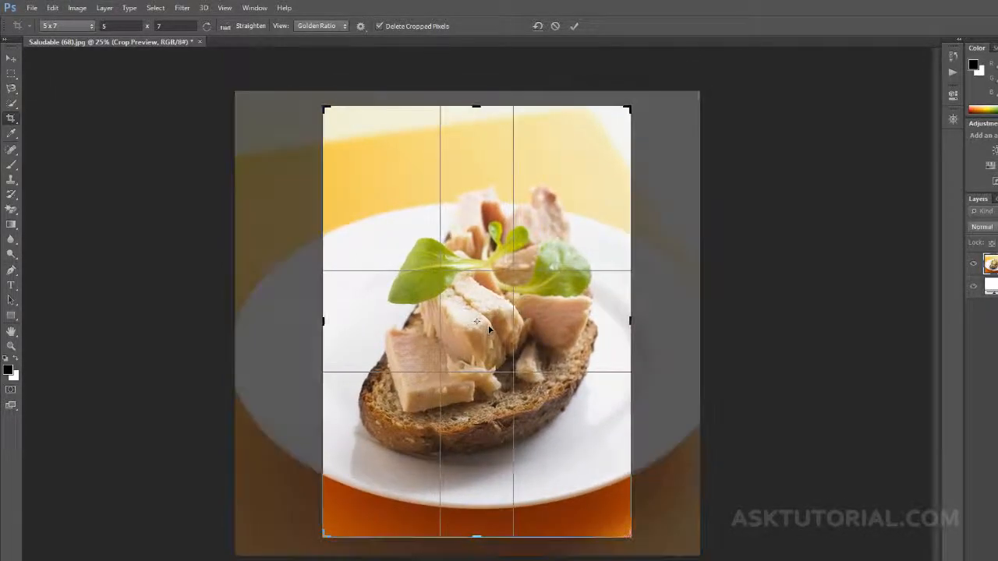
pyautogui.press('Return')
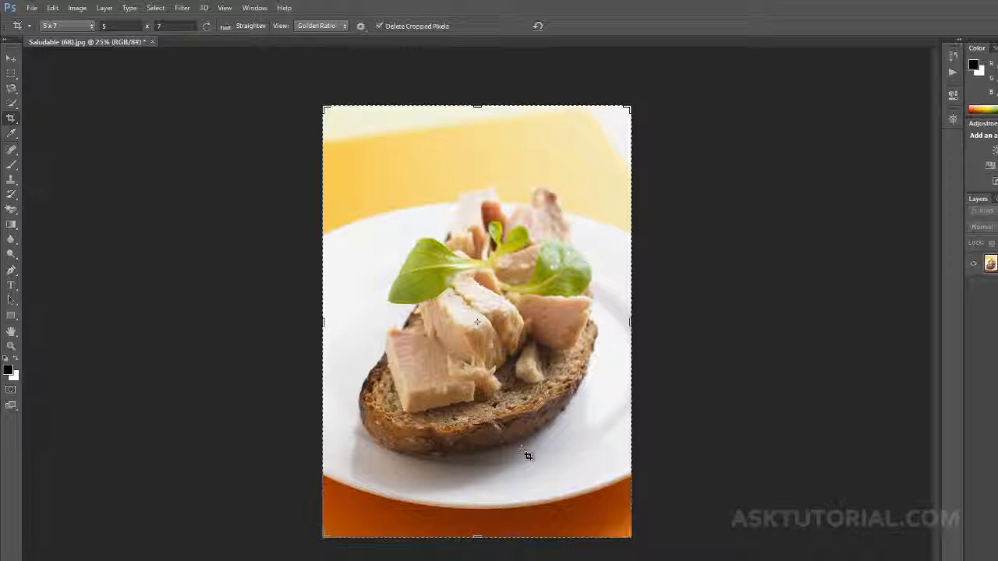
pyautogui.click(952, 57)
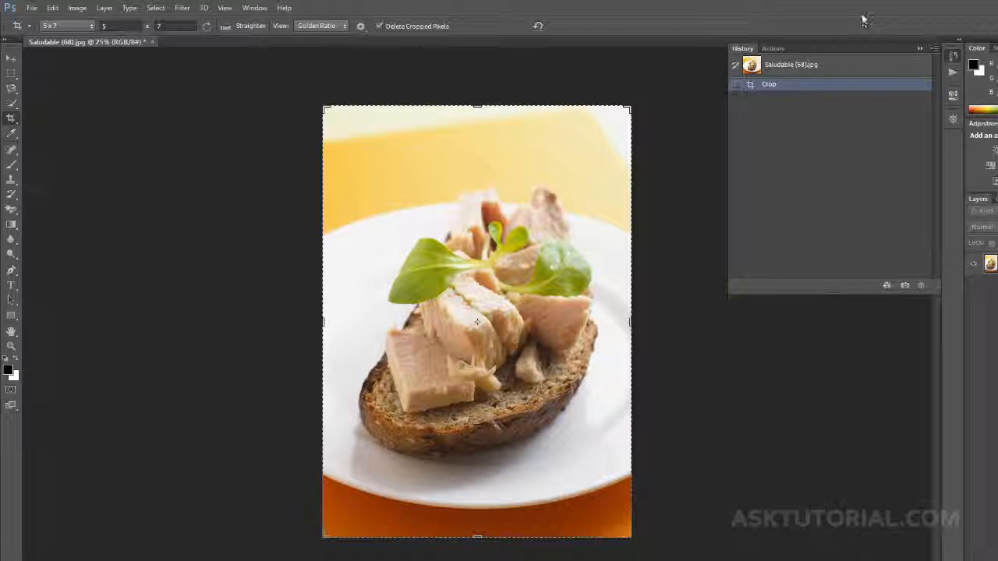
pyautogui.click(679, 174)
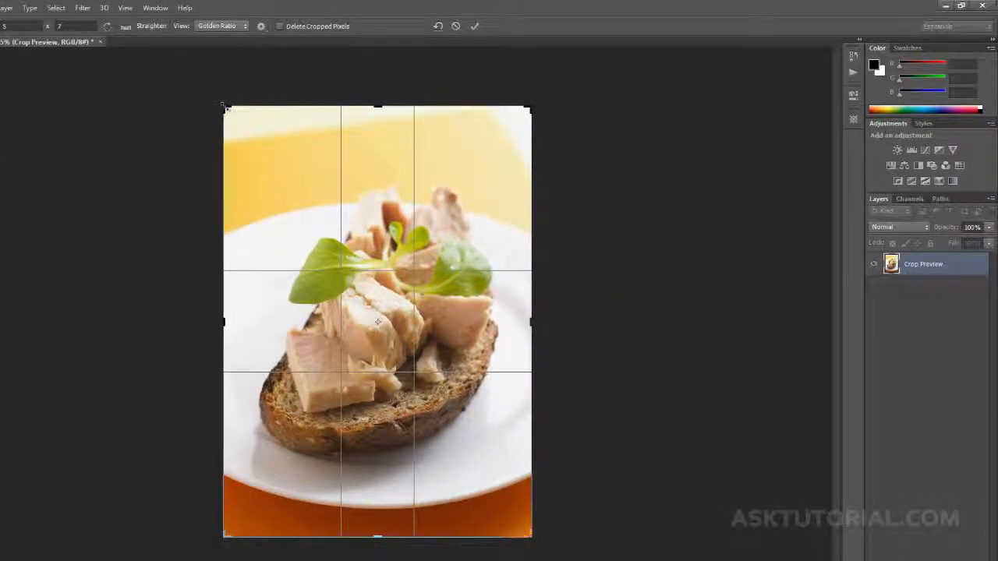
# - Crop tighter around the sandwich at 5 x 7 with Delete Cropped Pixels off, repositioning the photo inside the frame before applying
pyautogui.moveTo(229, 111); pyautogui.dragTo(244, 133)
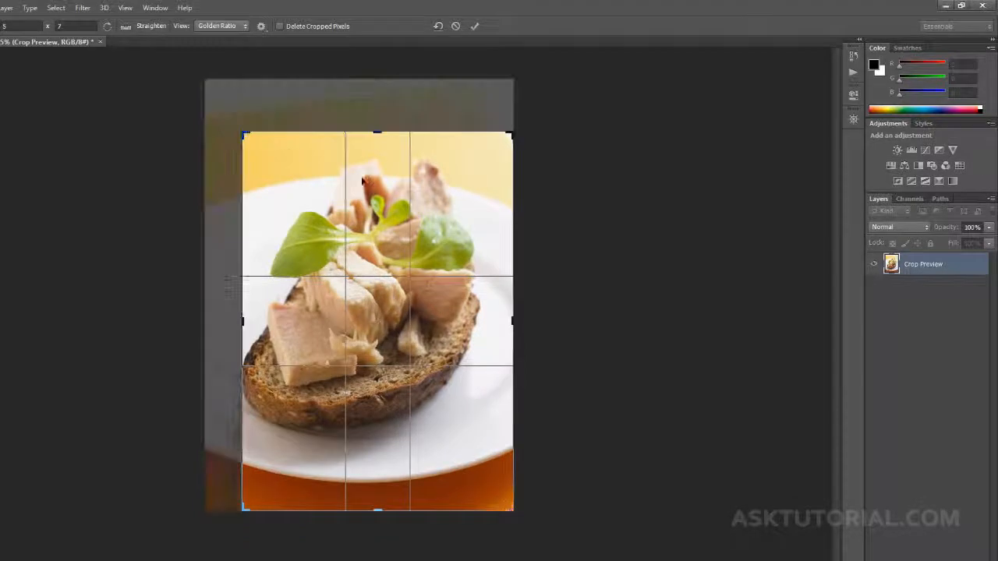
pyautogui.moveTo(366, 181); pyautogui.dragTo(379, 213)
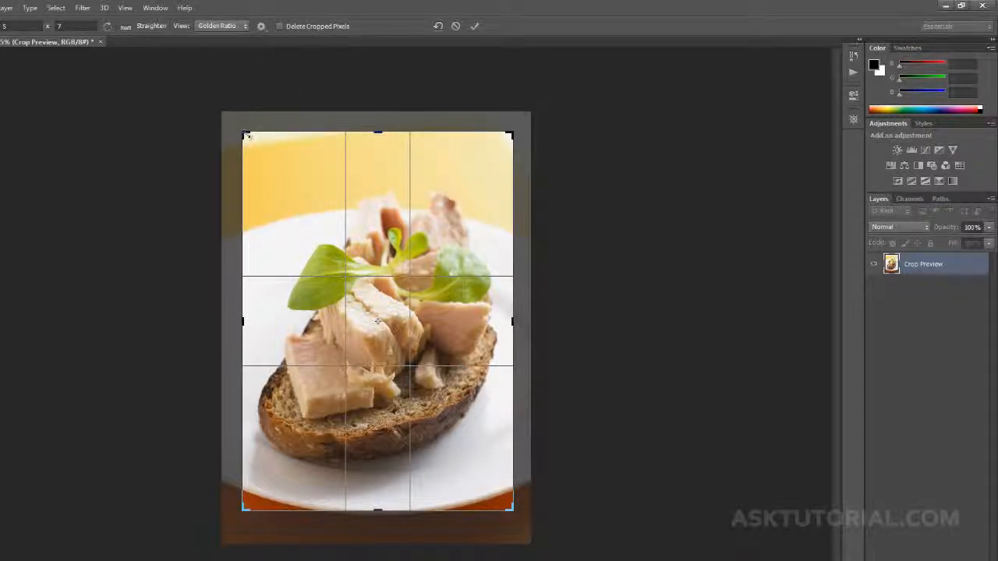
pyautogui.moveTo(244, 134); pyautogui.dragTo(257, 153)
pyautogui.moveTo(301, 198); pyautogui.dragTo(300, 200)
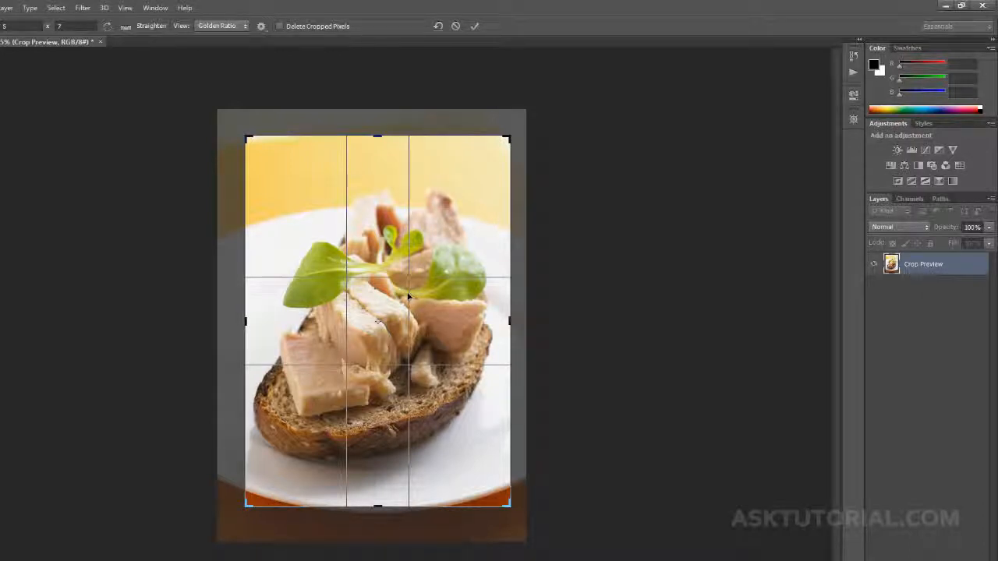
pyautogui.click(474, 26)
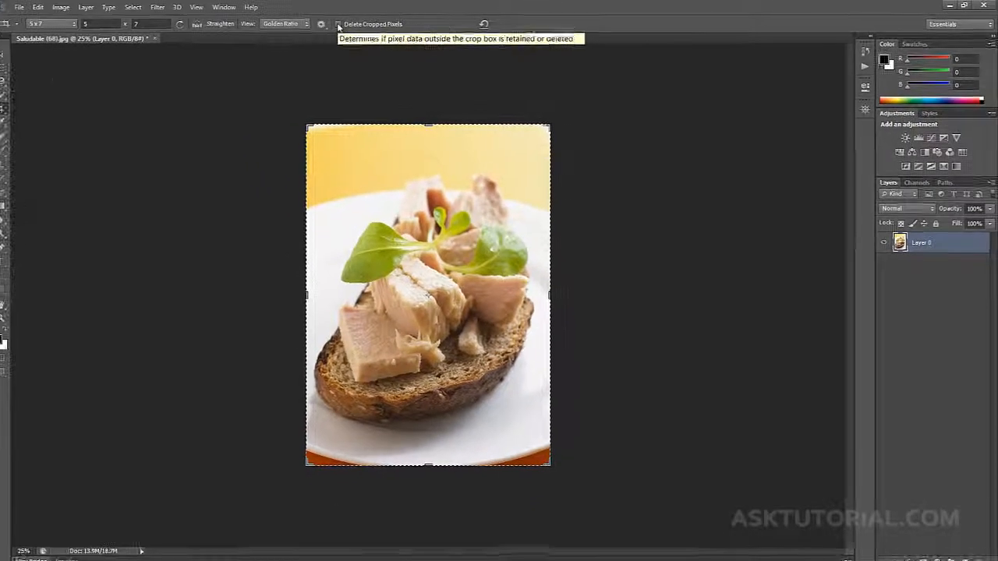
# - Reposition the photo layer within the cropped canvas using the Move tool, shifting it slightly upward
pyautogui.click(10, 53)
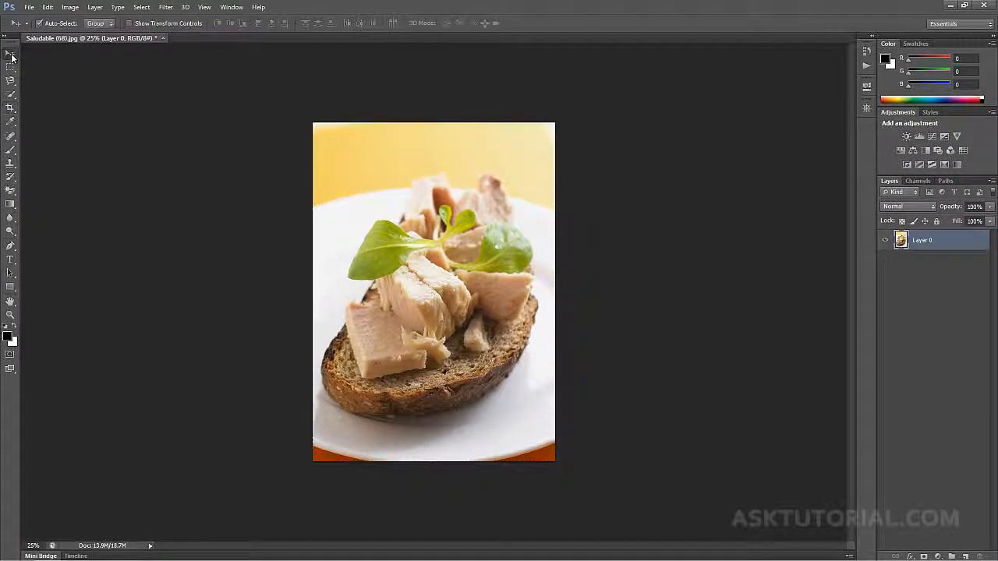
pyautogui.moveTo(421, 263)
pyautogui.mouseDown()
pyautogui.moveTo(419, 246)
pyautogui.moveTo(452, 242)
pyautogui.moveTo(392, 237)
pyautogui.moveTo(418, 242)
pyautogui.moveTo(427, 262)
pyautogui.moveTo(421, 299)
pyautogui.moveTo(423, 231)
pyautogui.moveTo(424, 246)
pyautogui.mouseUp()
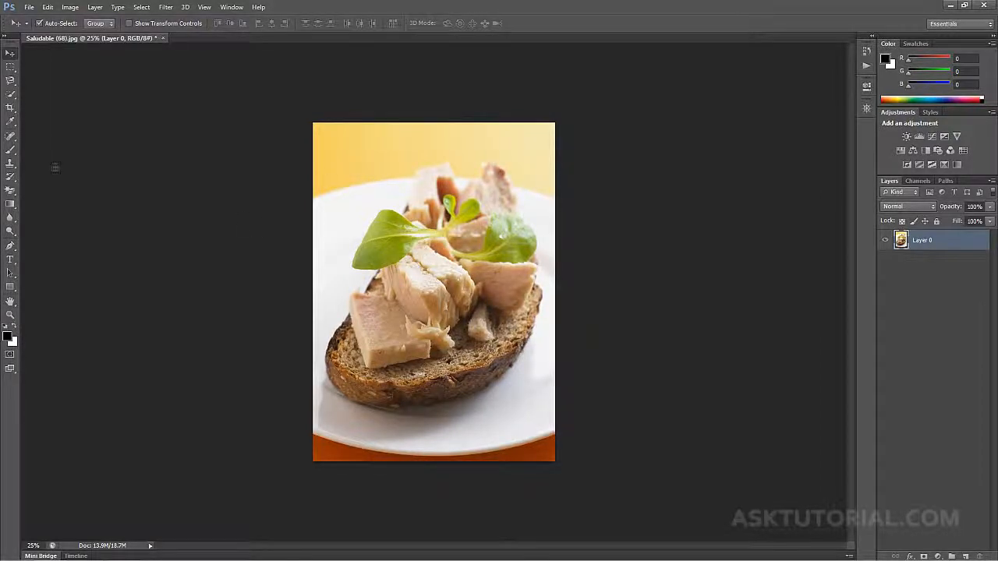
pyautogui.click(10, 108)
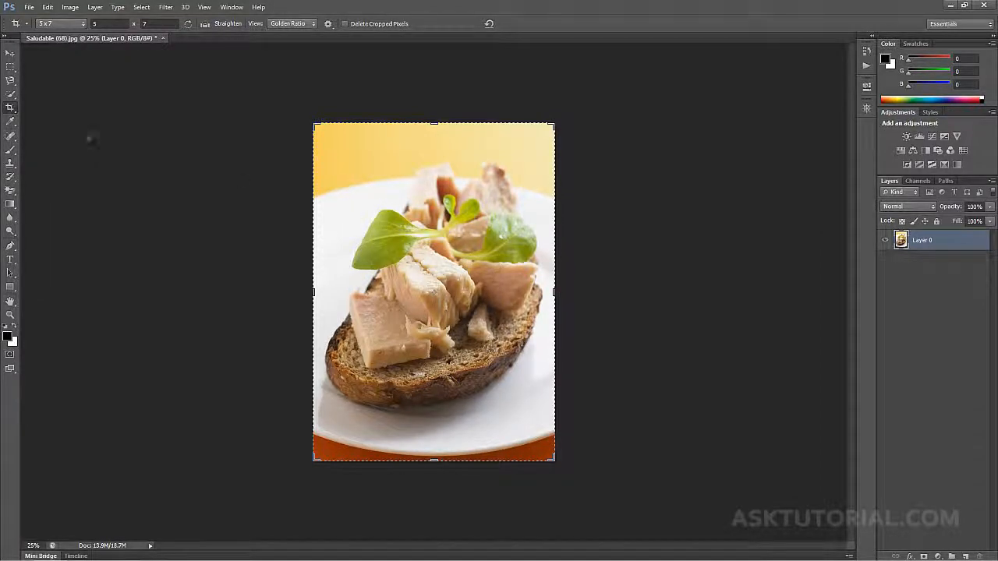
pyautogui.click(10, 53)
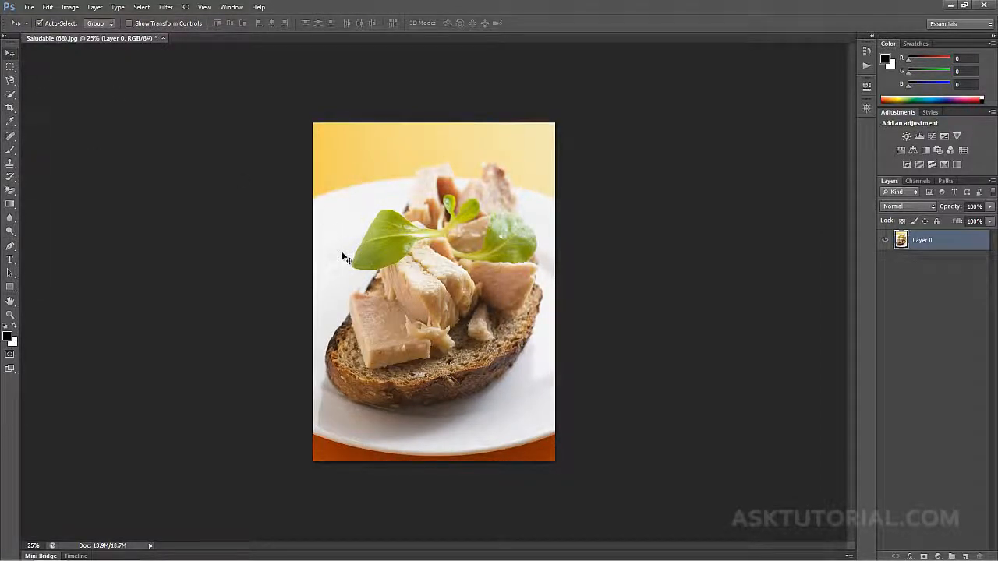
pyautogui.moveTo(419, 277)
pyautogui.mouseDown()
pyautogui.moveTo(441, 265)
pyautogui.moveTo(431, 276)
pyautogui.mouseUp()
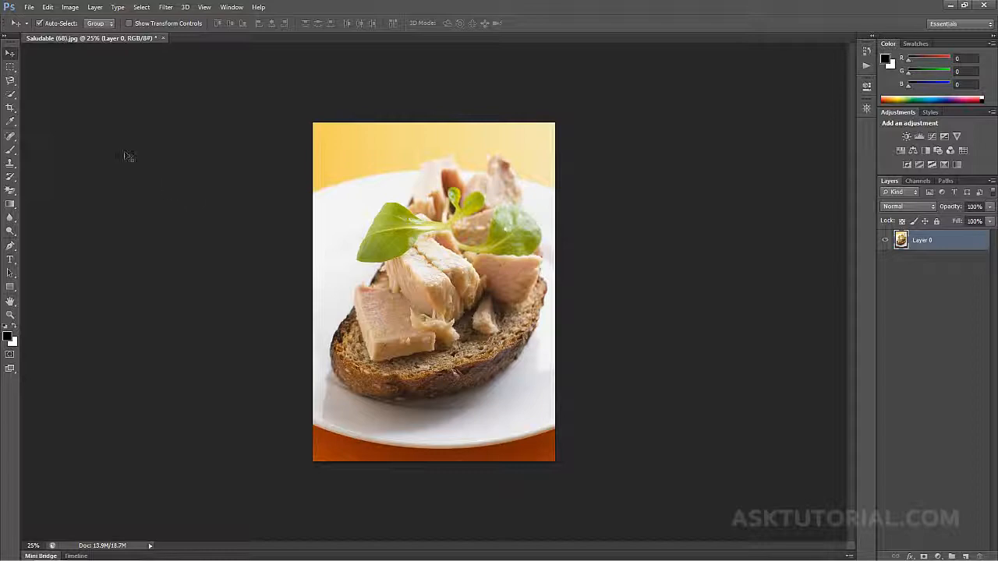
# - Examine the file format offered when saving the cropped photo, and close the Save As dialog without saving
pyautogui.click(29, 7)
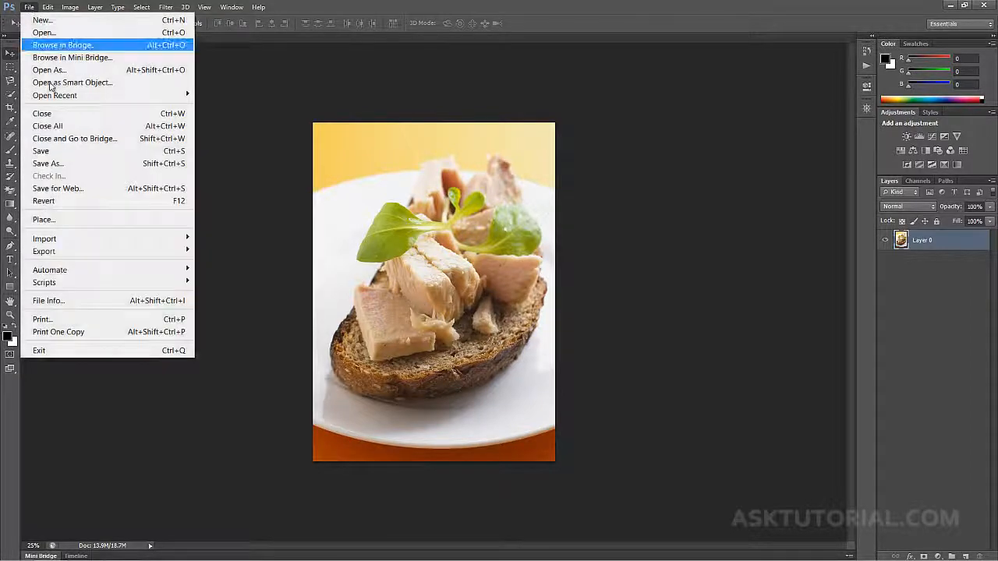
pyautogui.click(58, 152)
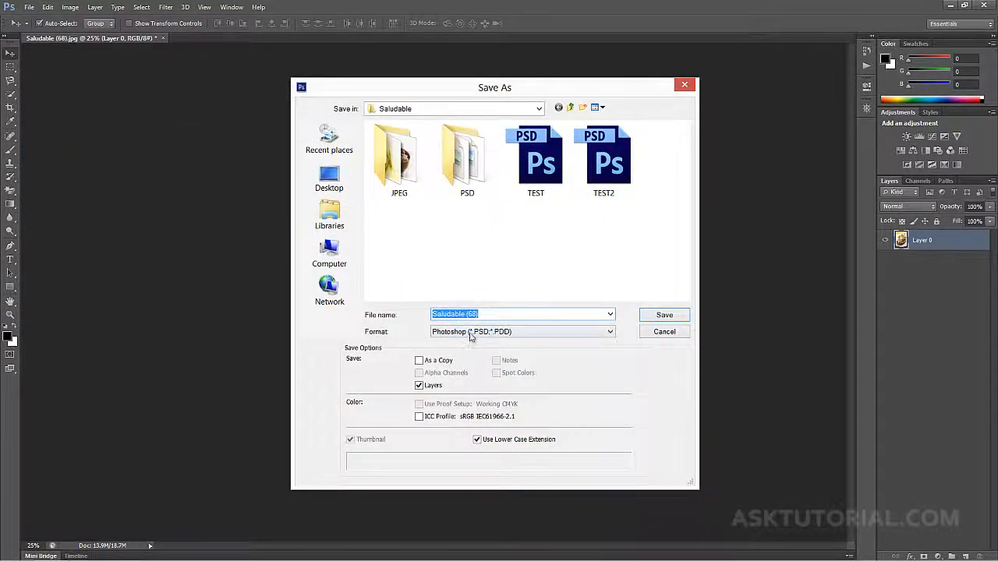
pyautogui.click(684, 85)
# - Shift the photo layer sideways within the cropped canvas again
pyautogui.moveTo(478, 263); pyautogui.dragTo(455, 269)
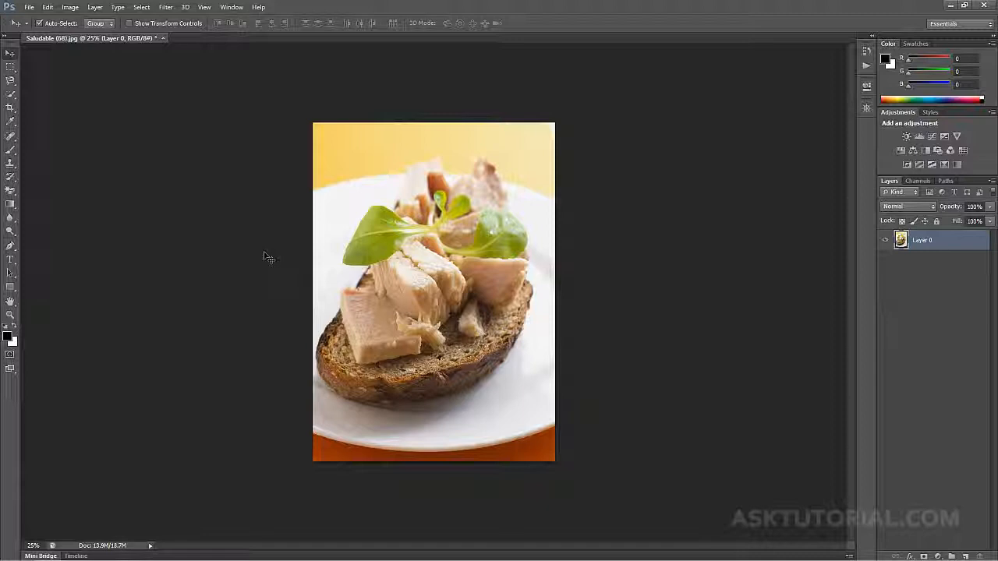
pyautogui.moveTo(386, 288)
pyautogui.mouseDown()
pyautogui.moveTo(427, 296)
pyautogui.moveTo(381, 289)
pyautogui.moveTo(403, 287)
pyautogui.moveTo(396, 279)
pyautogui.moveTo(397, 289)
pyautogui.mouseUp()
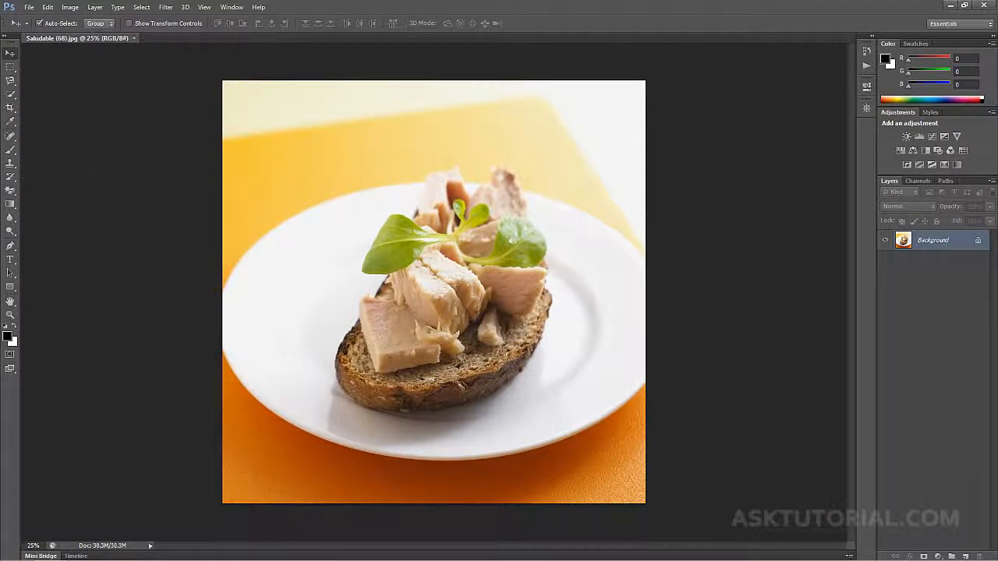
# - Crop the full photo to 5 x 7 portrait without deleting cropped pixels, and shift the layer within the canvas using the Move tool
pyautogui.click(10, 109)
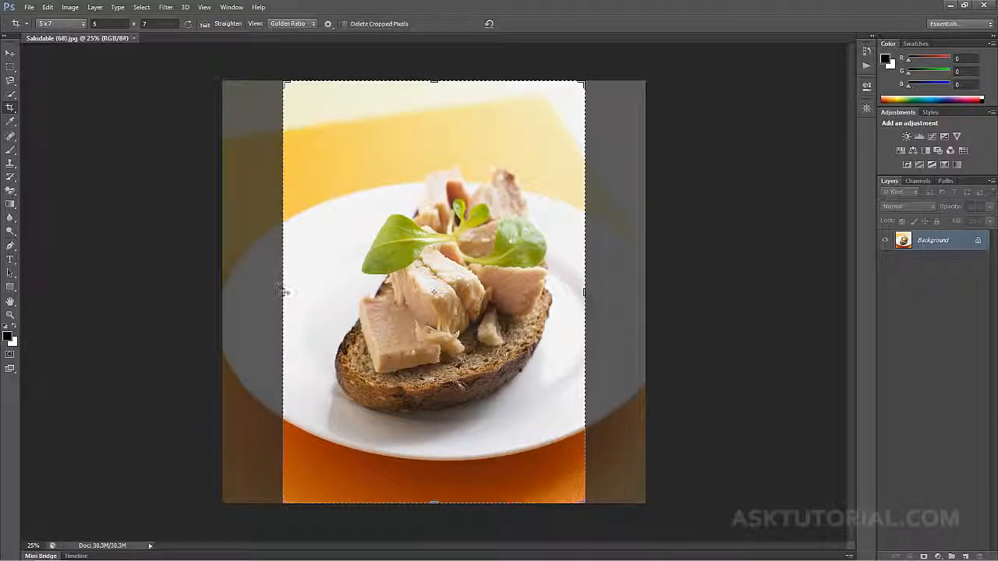
pyautogui.moveTo(283, 290); pyautogui.dragTo(282, 291)
pyautogui.click(522, 23)
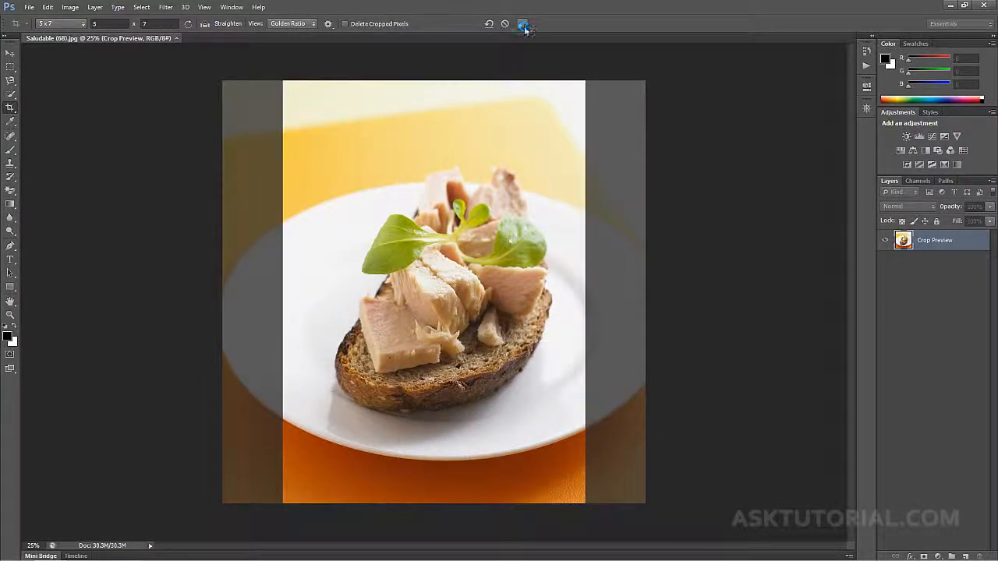
pyautogui.click(11, 53)
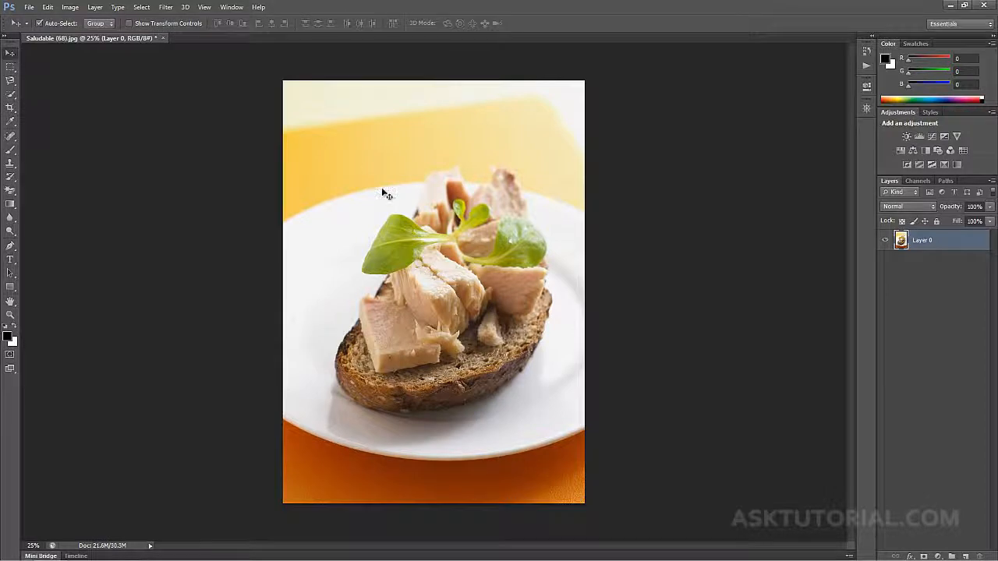
pyautogui.moveTo(382, 191); pyautogui.dragTo(363, 187)
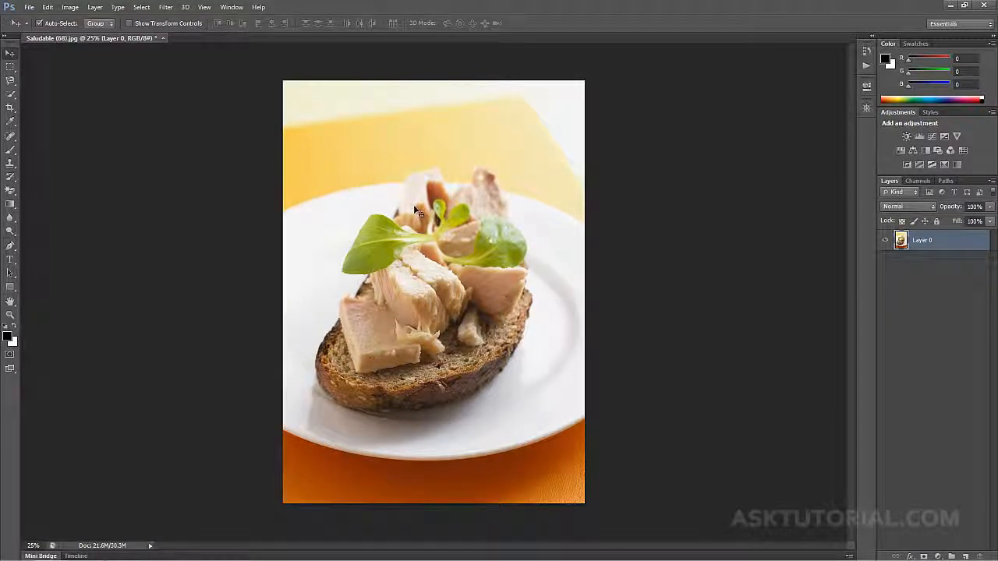
pyautogui.moveTo(416, 210); pyautogui.dragTo(419, 210)
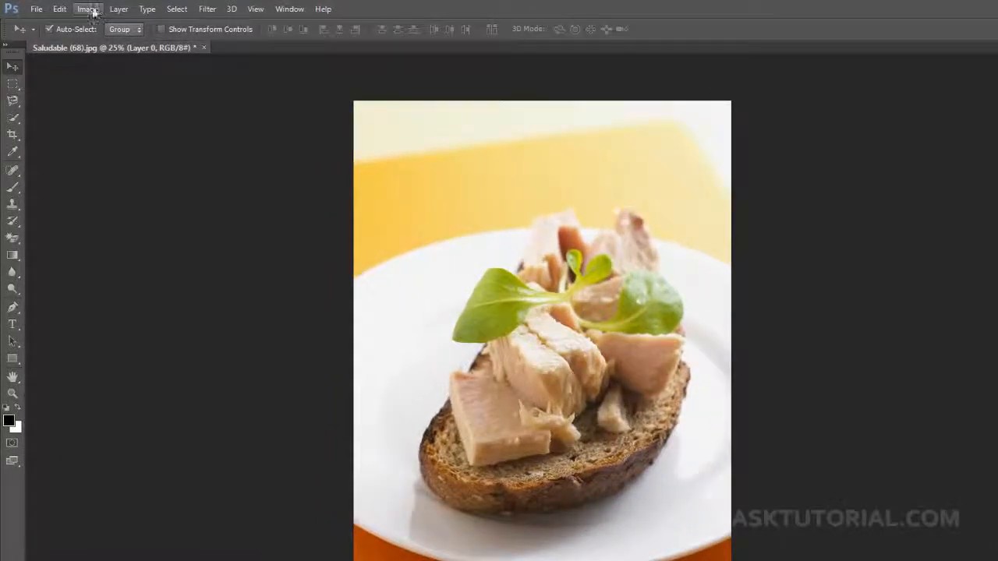
# - Restore the hidden cropped areas of the photo with Reveal All
pyautogui.click(72, 9)
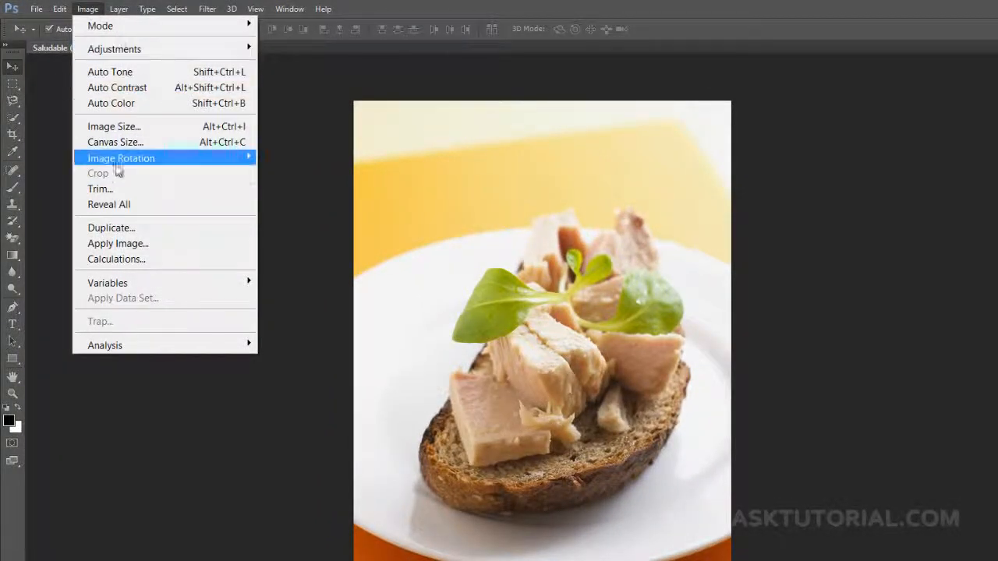
pyautogui.click(108, 205)
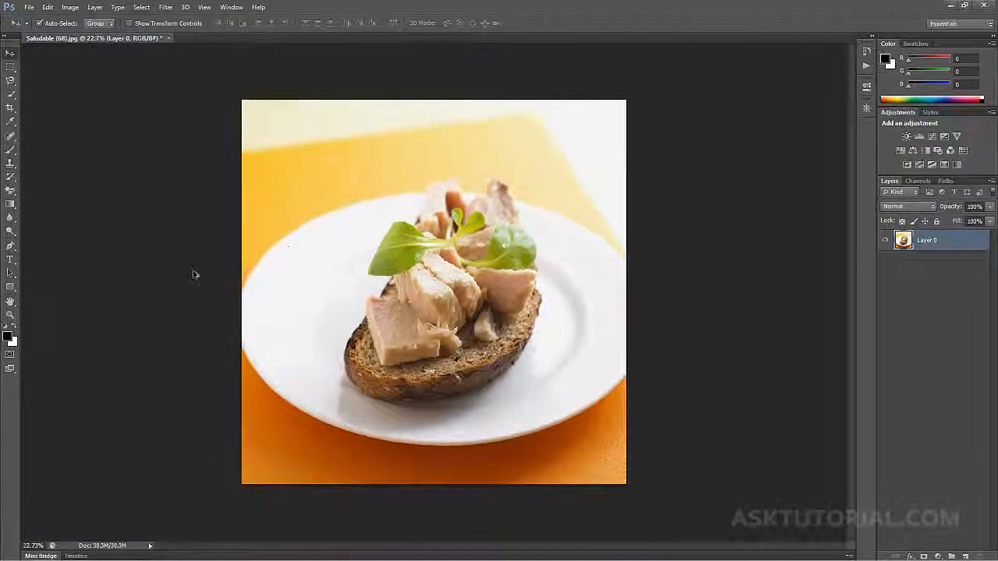
pyautogui.scroll(-2, 195, 274)
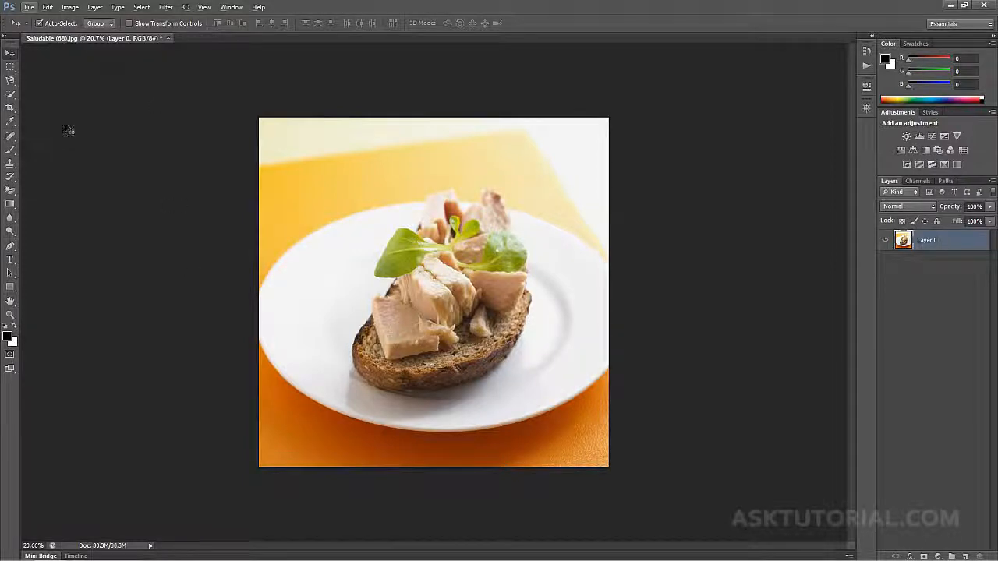
# - Start a 5 x 7 crop reaching the photo's left edge and beyond its height, and switch the crop ratio to Unconstrained
pyautogui.click(12, 110)
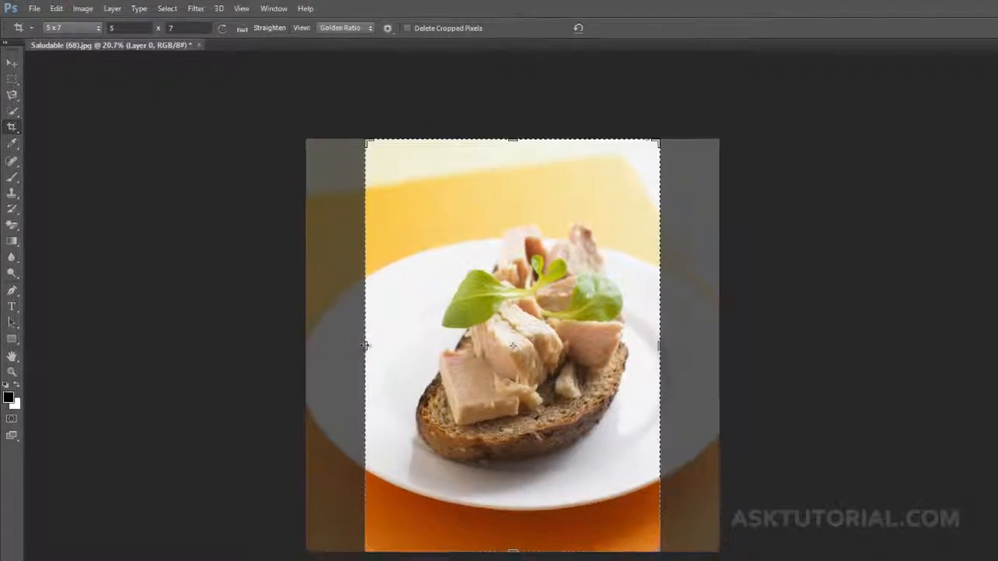
pyautogui.moveTo(365, 345); pyautogui.dragTo(304, 317)
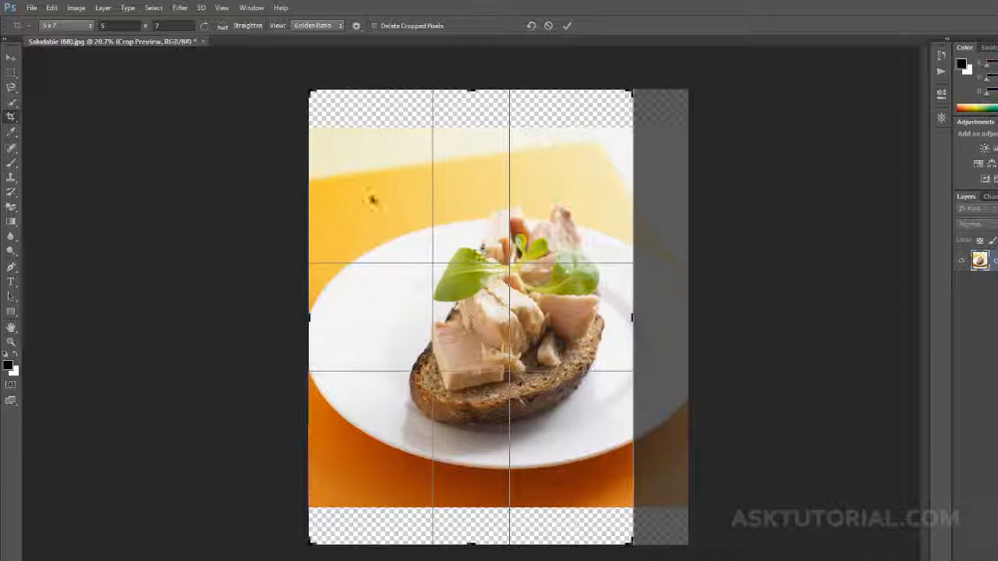
pyautogui.click(91, 29)
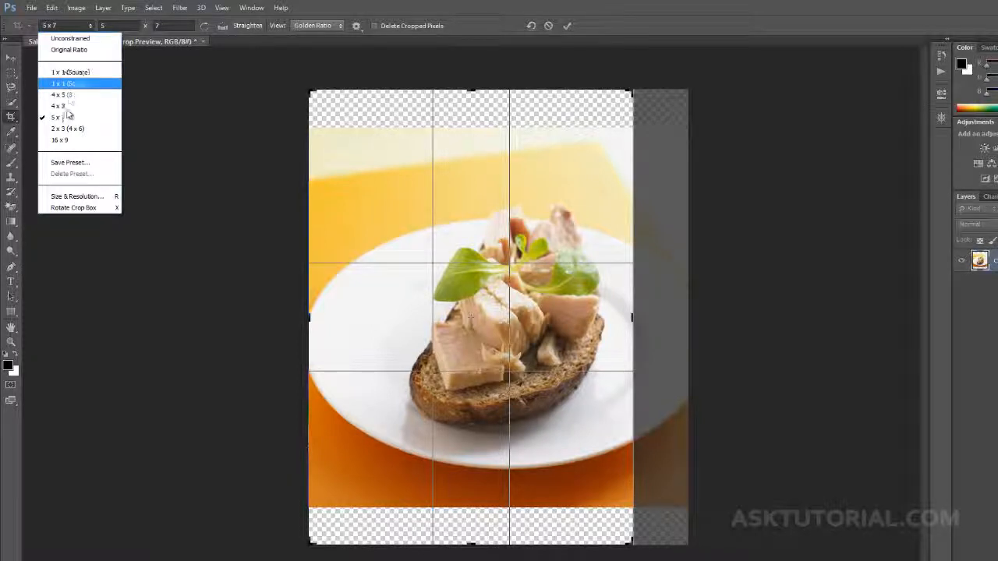
pyautogui.click(61, 39)
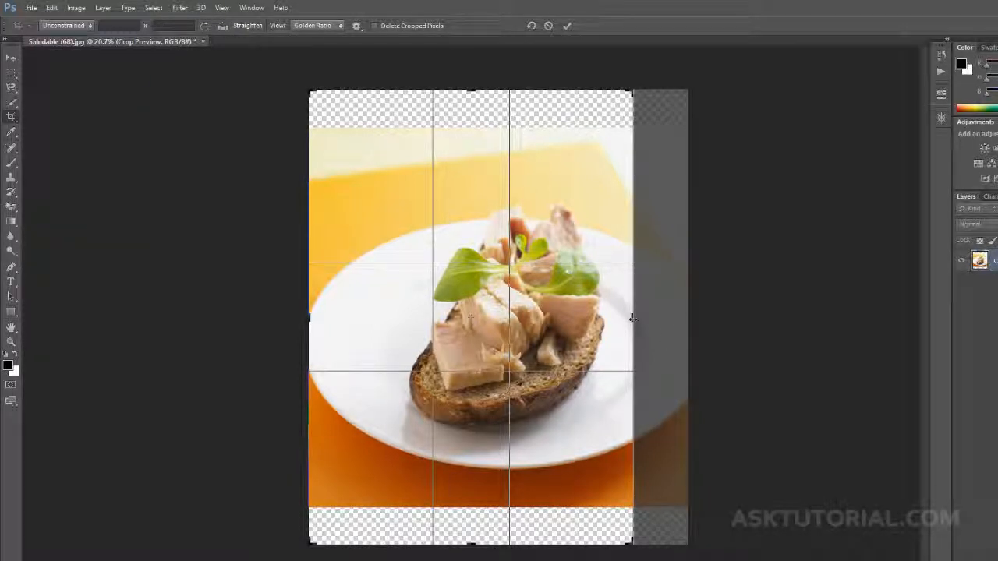
# - Try widening the unconstrained crop frame past both sides of the photo to add empty canvas, and cancel the crop
pyautogui.moveTo(632, 318); pyautogui.dragTo(675, 328)
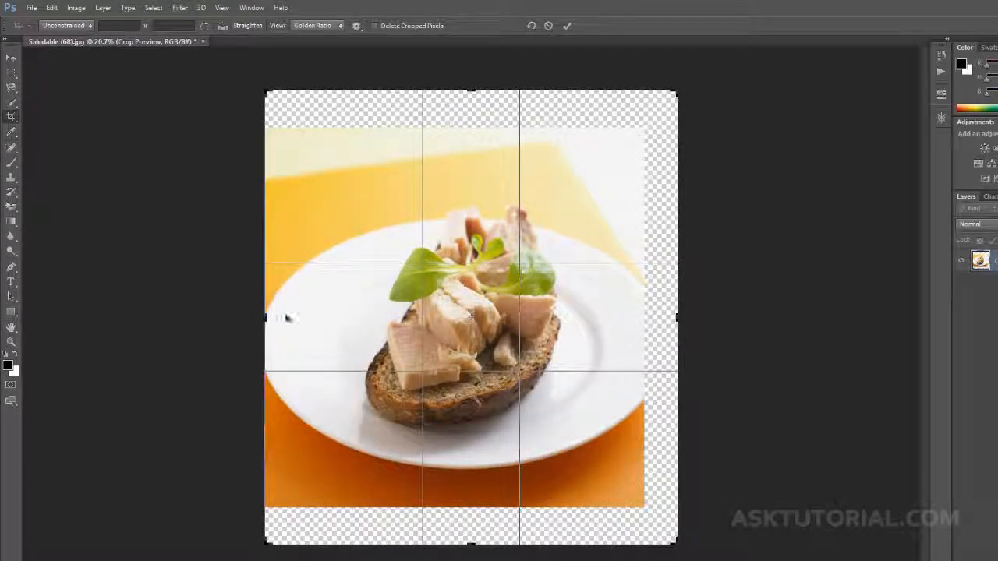
pyautogui.moveTo(266, 317); pyautogui.dragTo(244, 316)
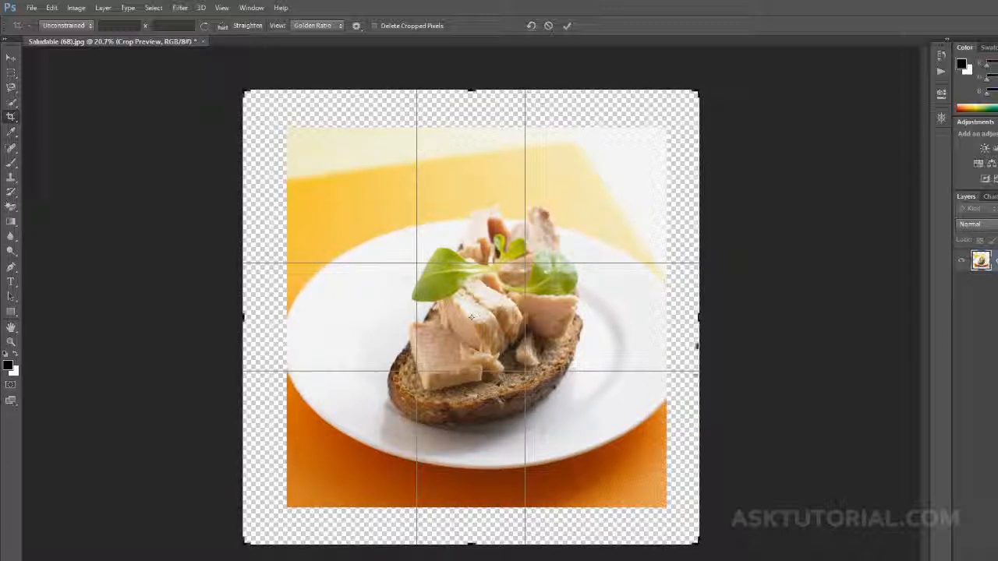
pyautogui.moveTo(699, 317)
pyautogui.mouseDown()
pyautogui.moveTo(709, 318)
pyautogui.moveTo(698, 316)
pyautogui.mouseUp()
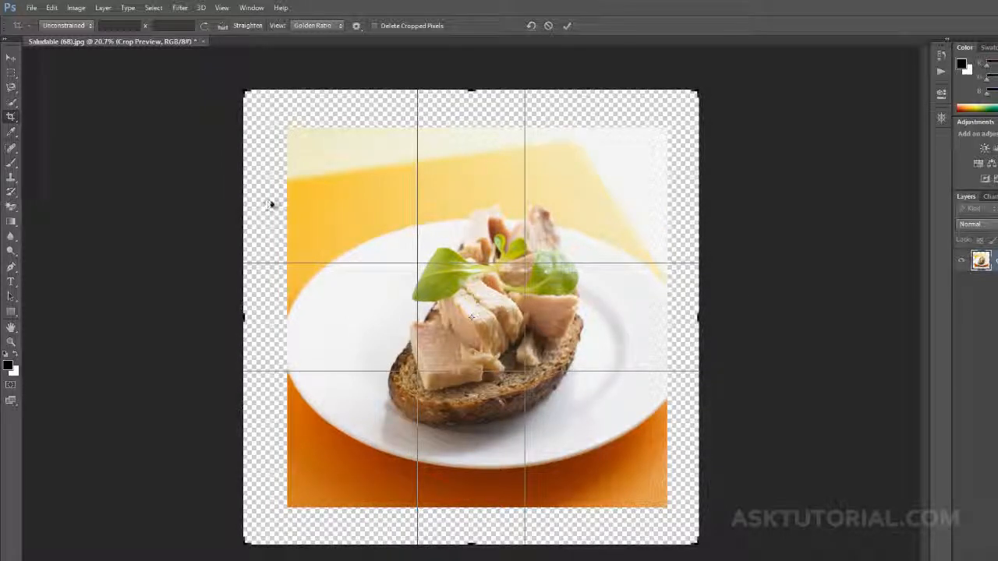
pyautogui.click(550, 27)
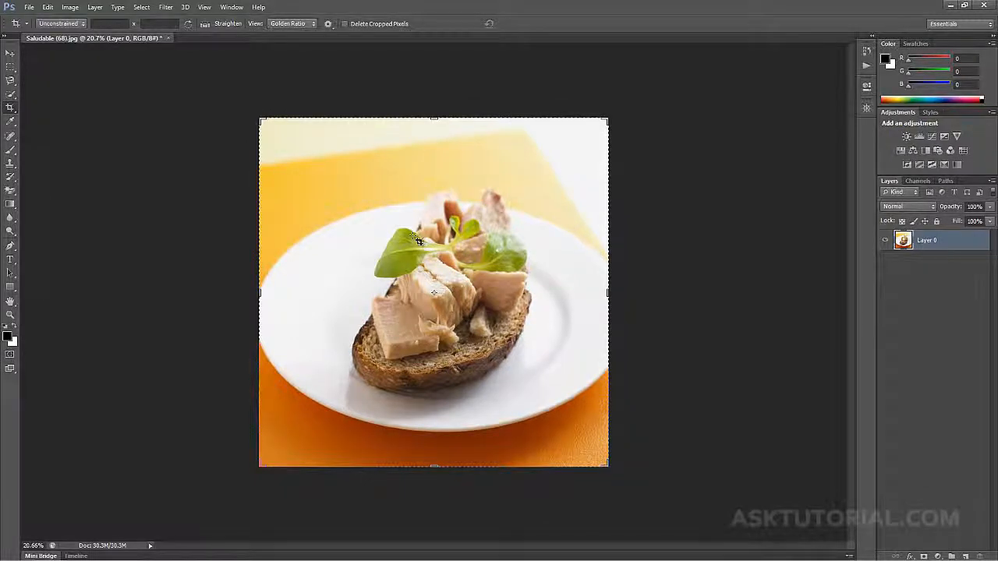
# - Extend the canvas evenly around the photo to about 11 x 11 in with an unconstrained crop and Delete Cropped Pixels on
pyautogui.click(261, 120)
pyautogui.moveTo(261, 120); pyautogui.dragTo(218, 98)
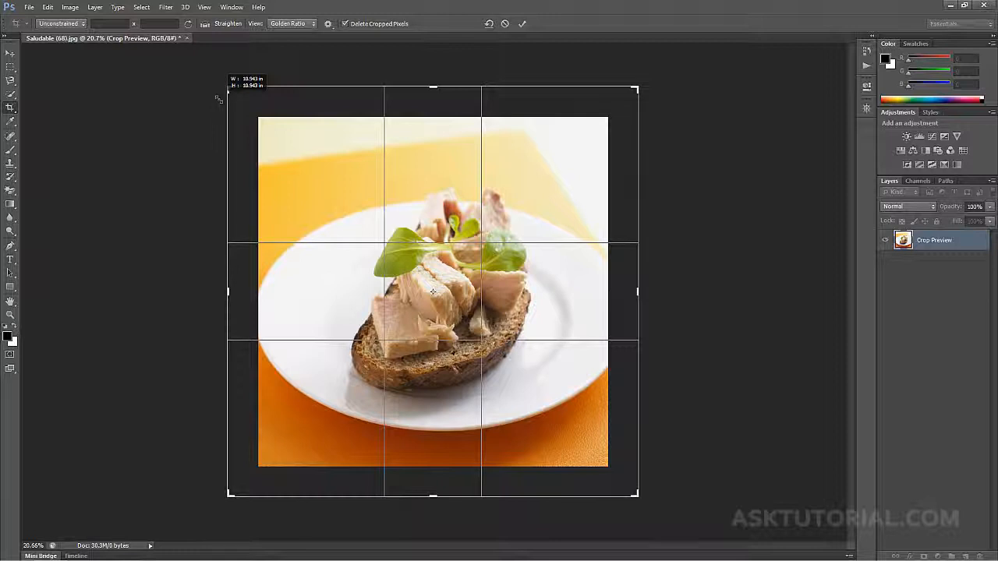
pyautogui.moveTo(218, 98); pyautogui.dragTo(217, 99)
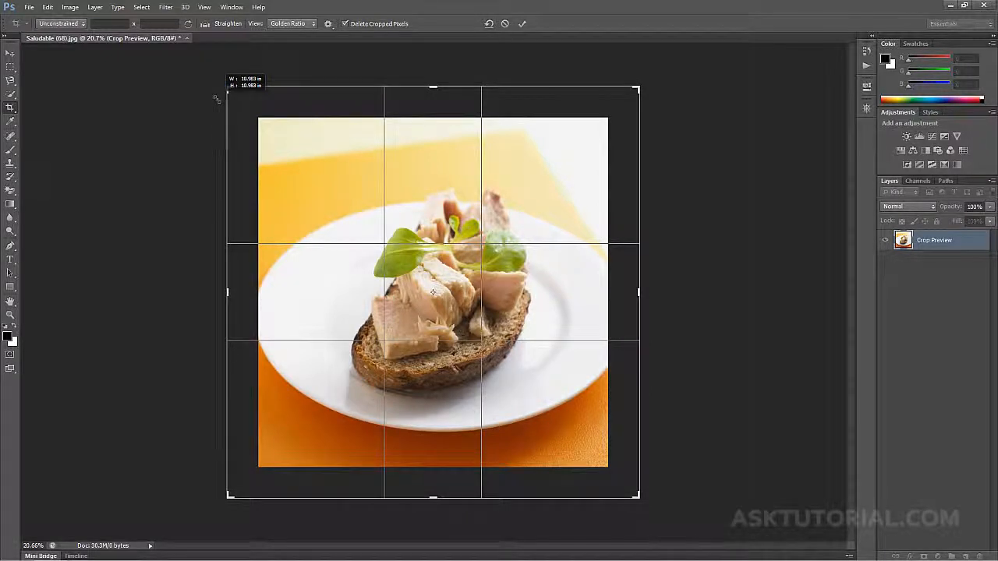
pyautogui.moveTo(217, 99); pyautogui.dragTo(211, 97)
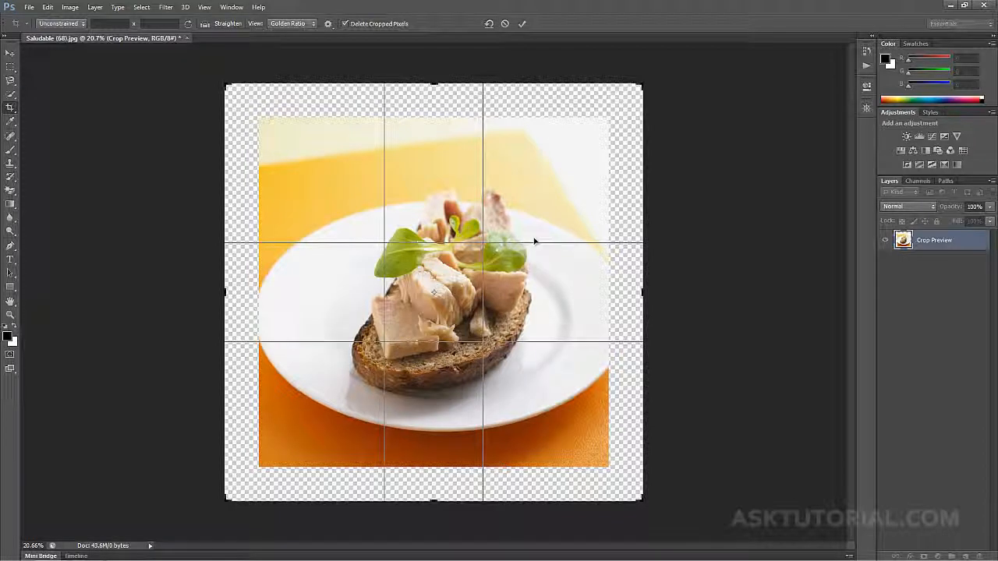
pyautogui.press('Return')
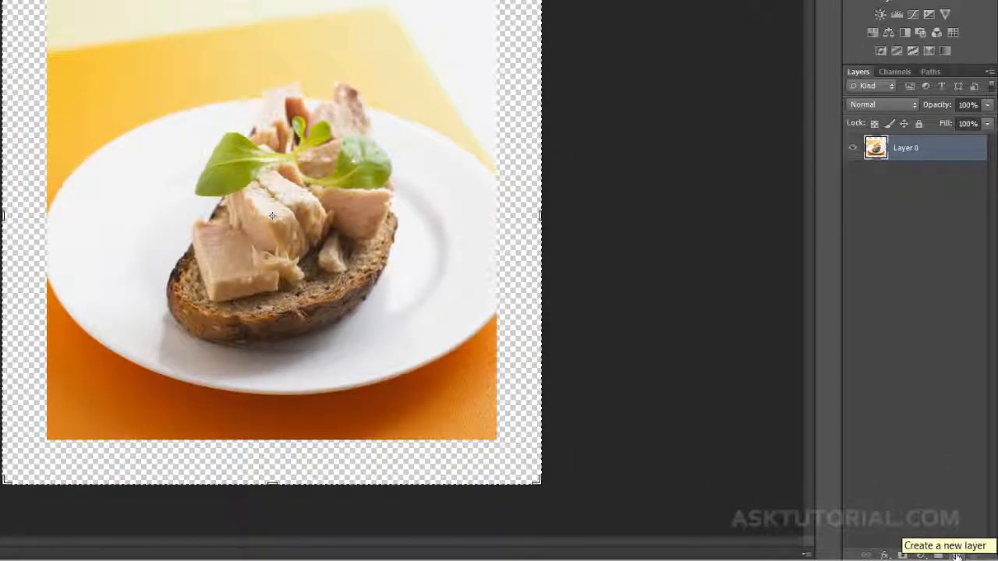
# - Add a new layer above the photo and fill it with white in Normal mode at 100% opacity
pyautogui.click(956, 554)
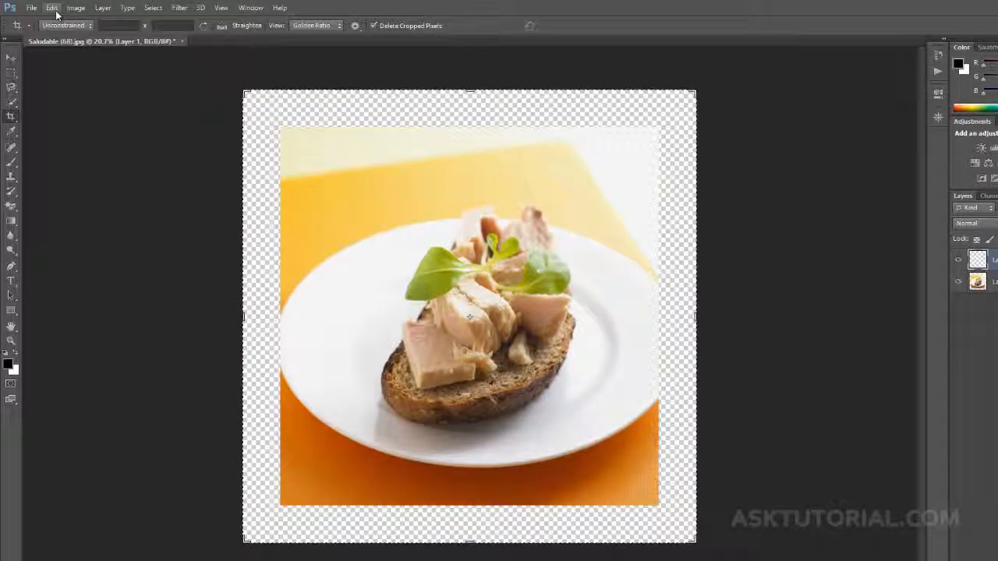
pyautogui.click(51, 8)
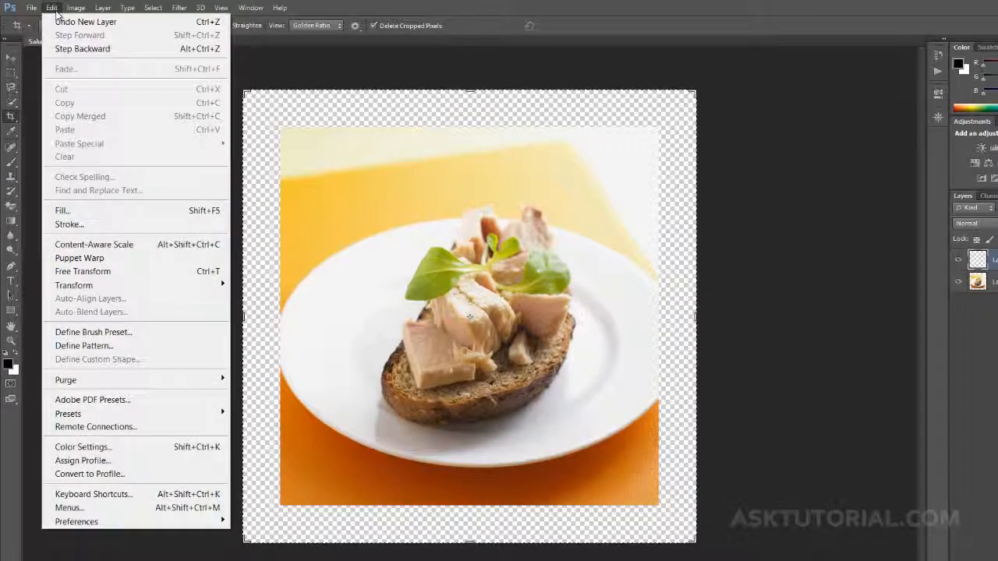
pyautogui.click(76, 211)
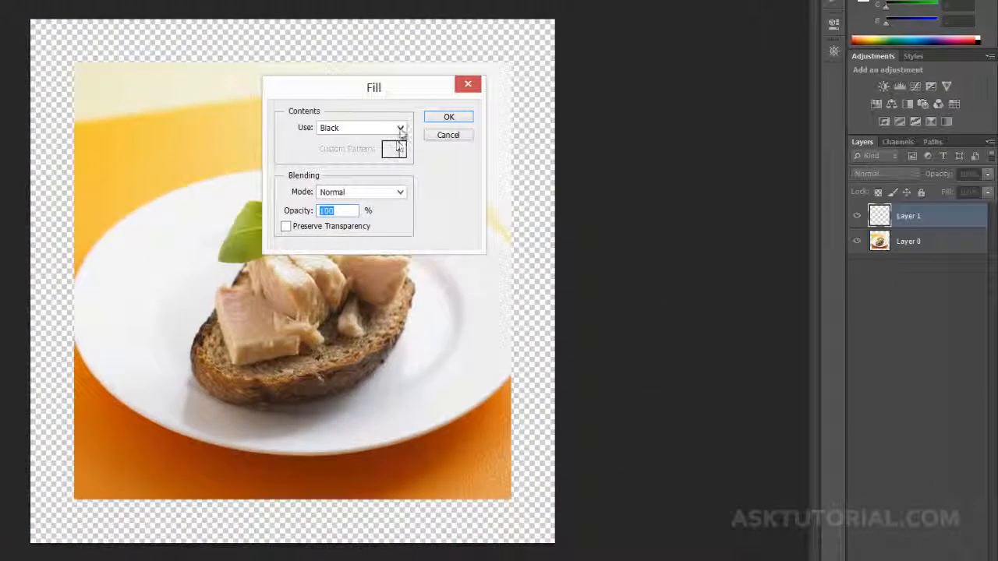
pyautogui.click(492, 159)
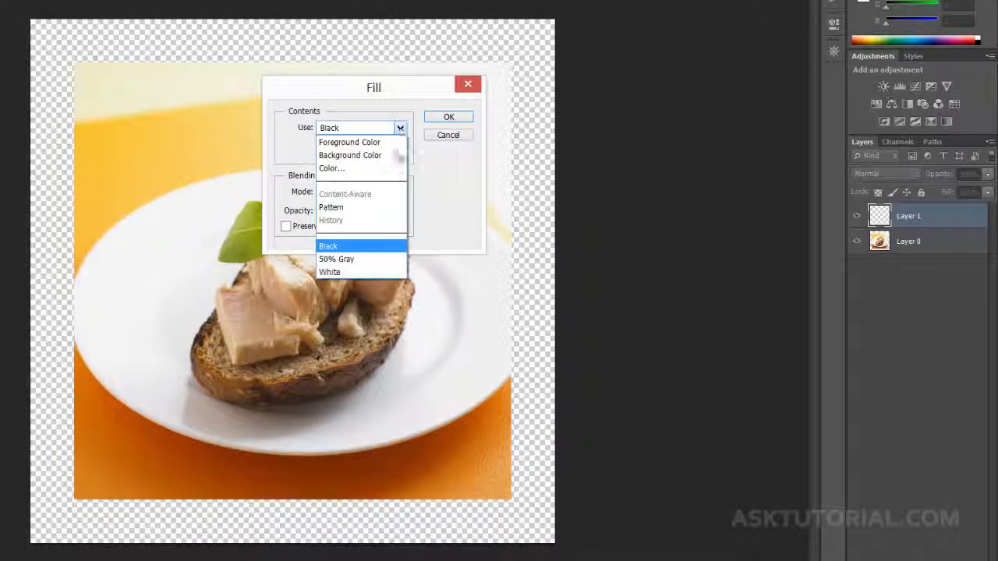
pyautogui.click(335, 272)
pyautogui.click(457, 117)
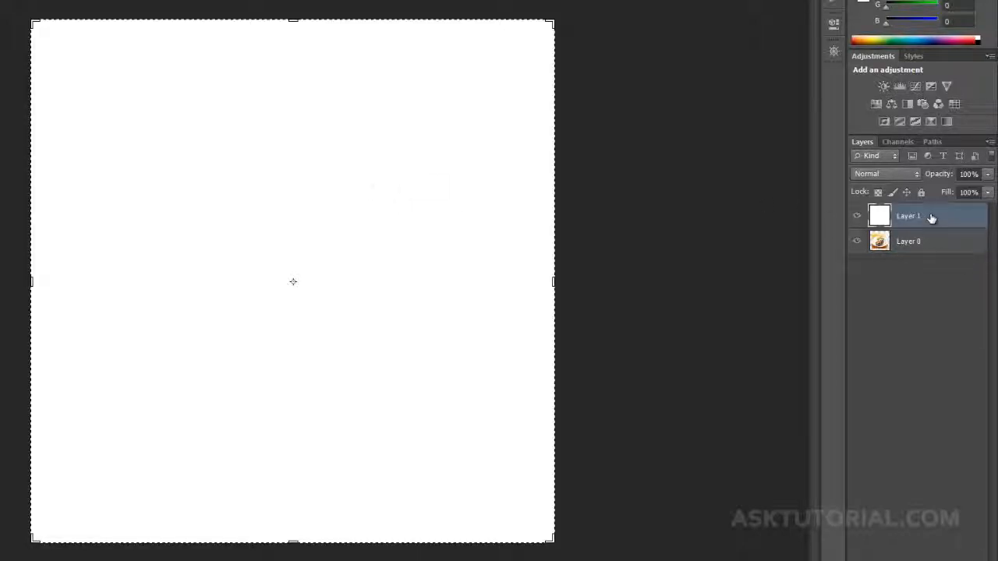
# - Place the white layer beneath the photo layer and select the photo layer with the Move tool active
pyautogui.moveTo(932, 218); pyautogui.dragTo(929, 270)
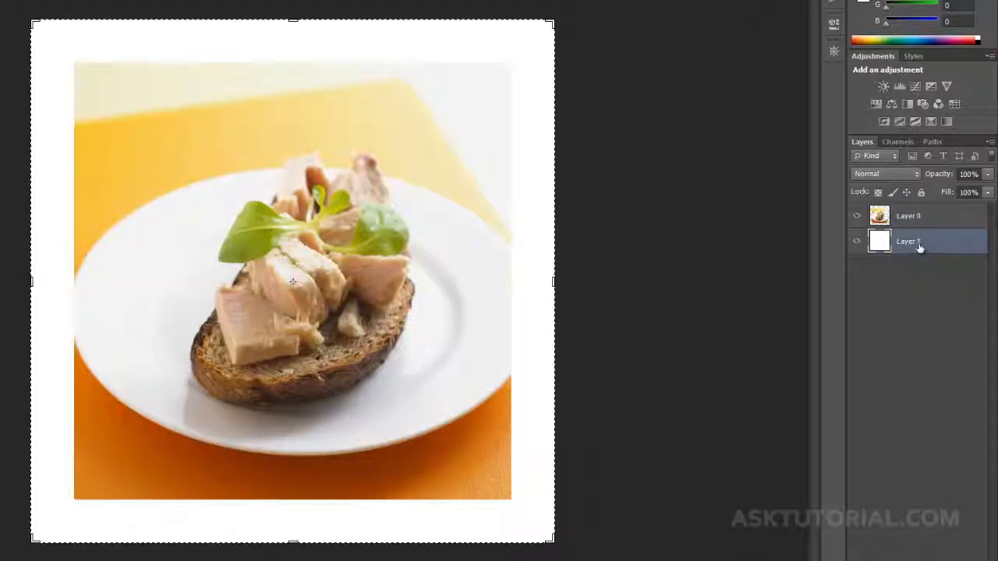
pyautogui.click(932, 220)
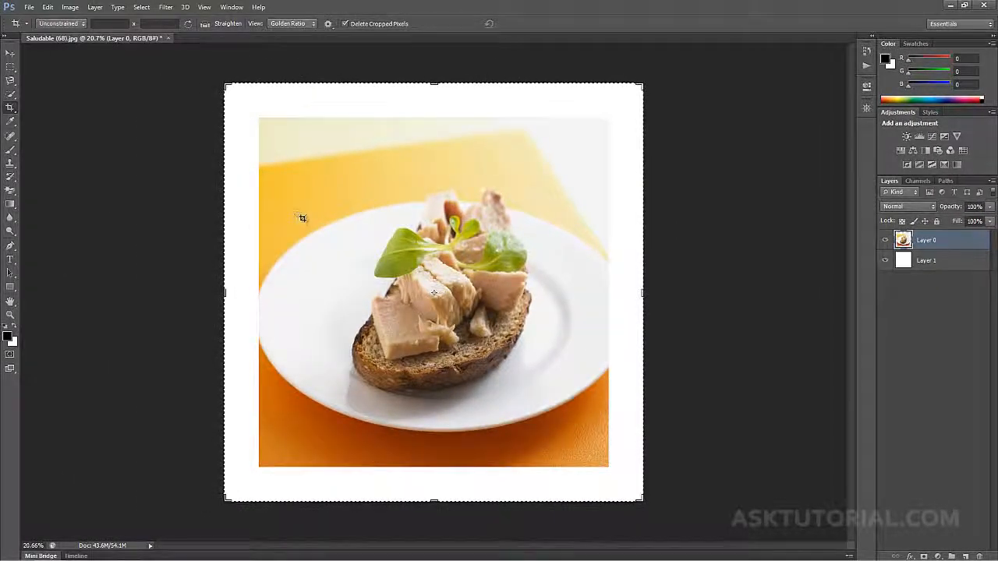
pyautogui.click(11, 55)
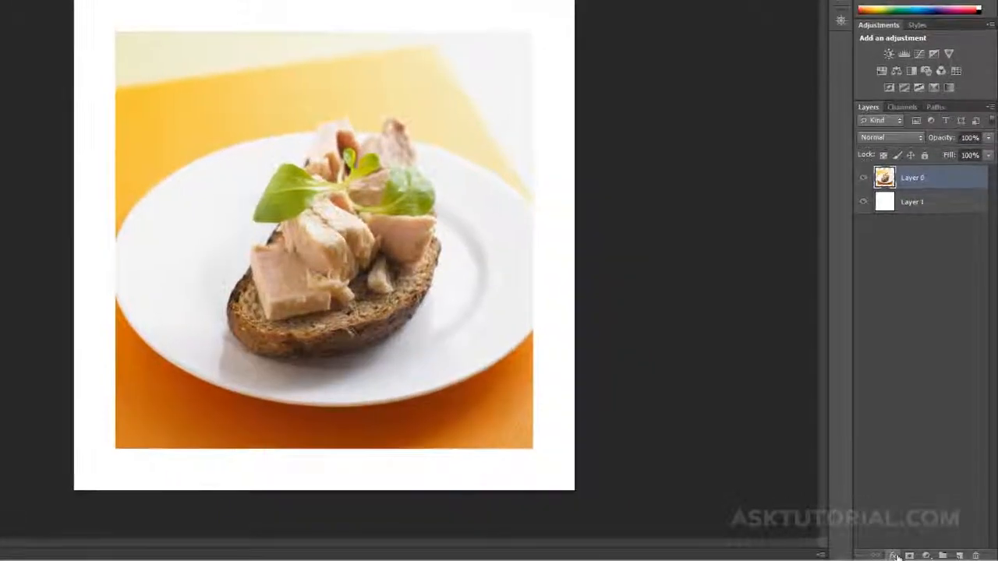
# - Try a drop shadow on the photo layer with distance 44 px, spread 36% and size 51 px
pyautogui.click(904, 554)
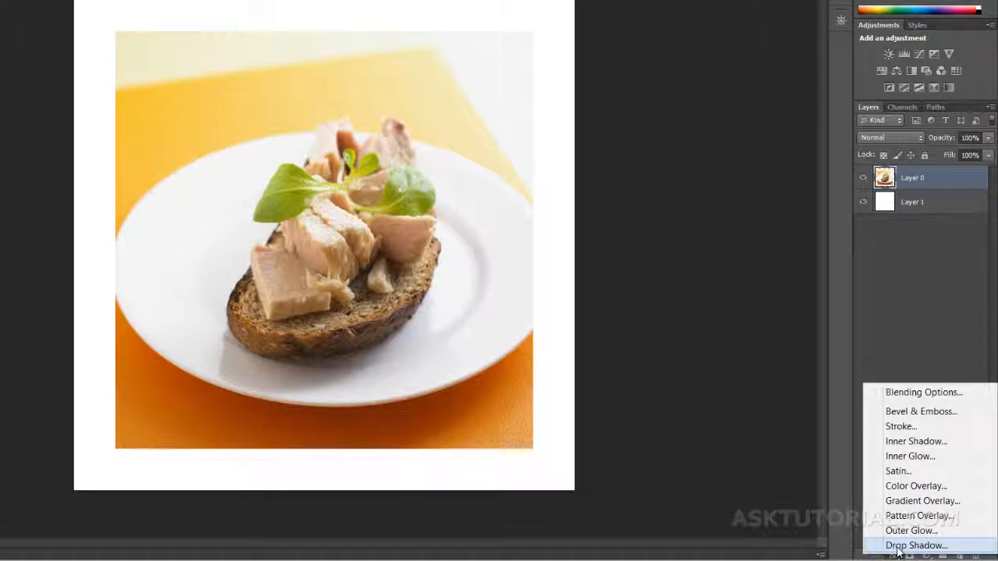
pyautogui.click(904, 546)
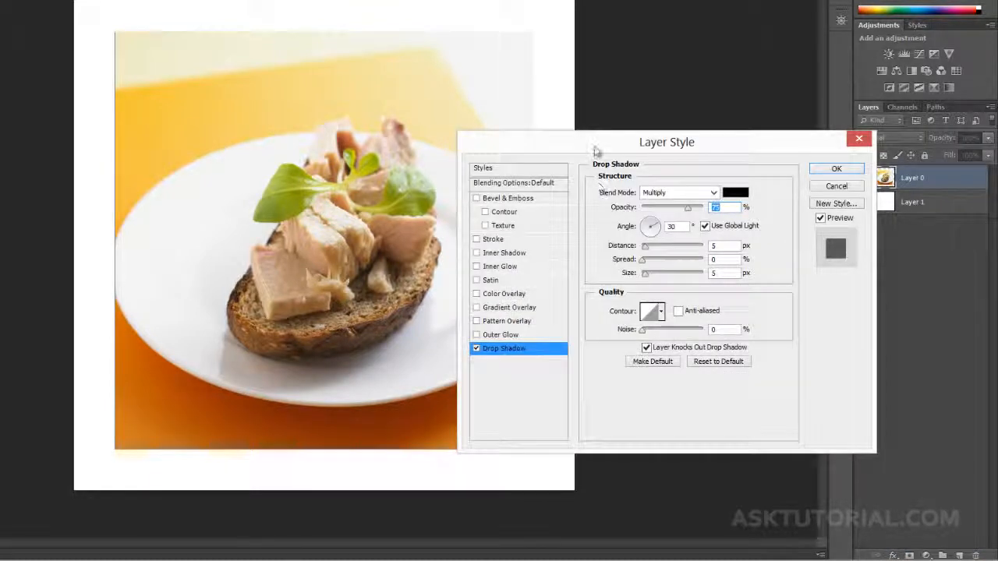
pyautogui.moveTo(594, 146); pyautogui.dragTo(682, 123)
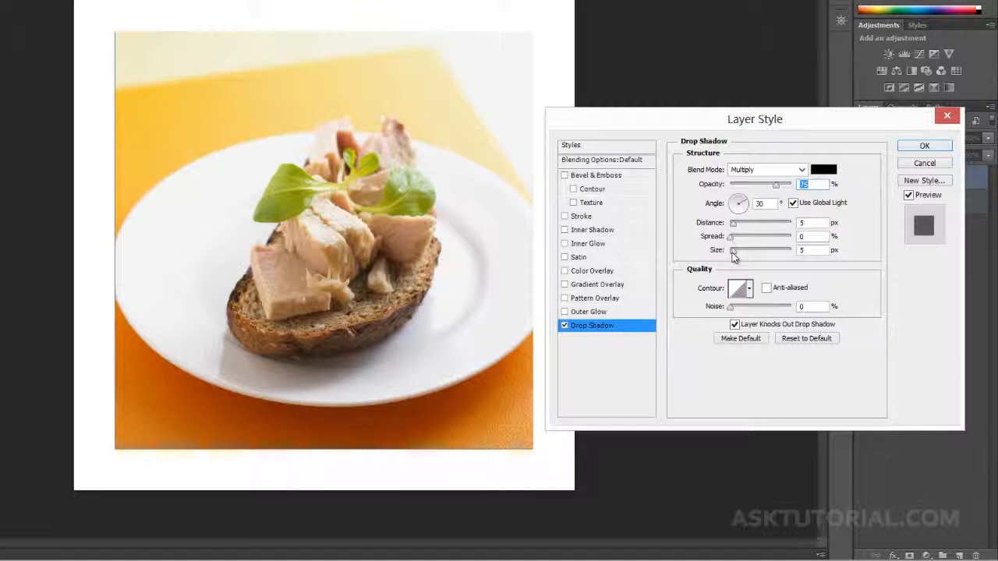
pyautogui.moveTo(733, 226); pyautogui.dragTo(760, 225)
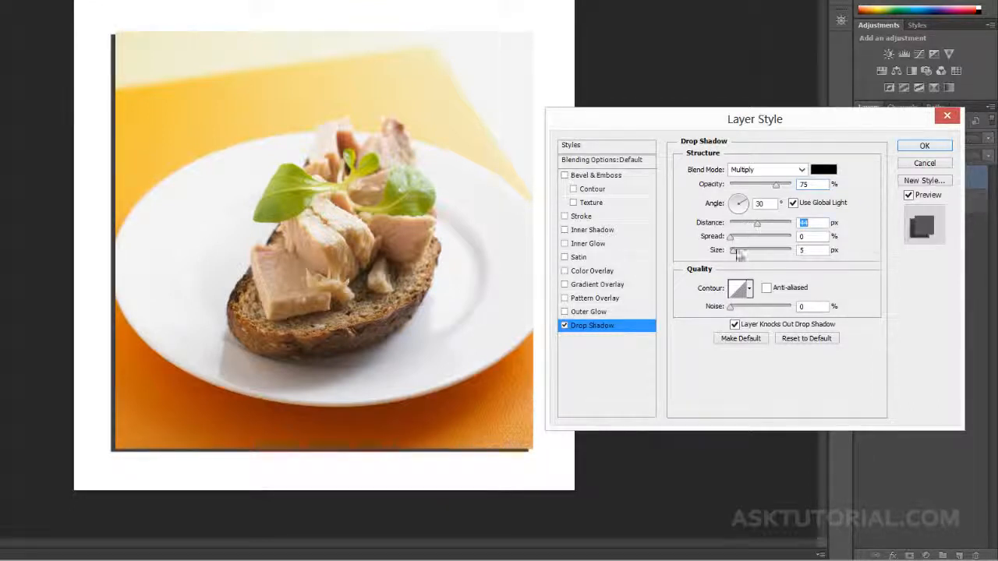
pyautogui.moveTo(734, 257); pyautogui.dragTo(750, 244)
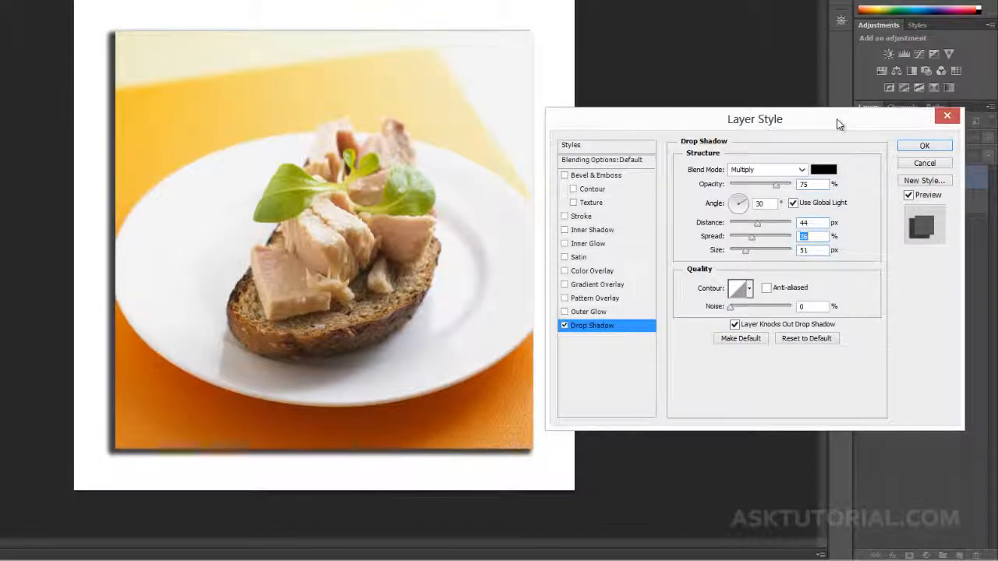
pyautogui.moveTo(839, 125); pyautogui.dragTo(868, 126)
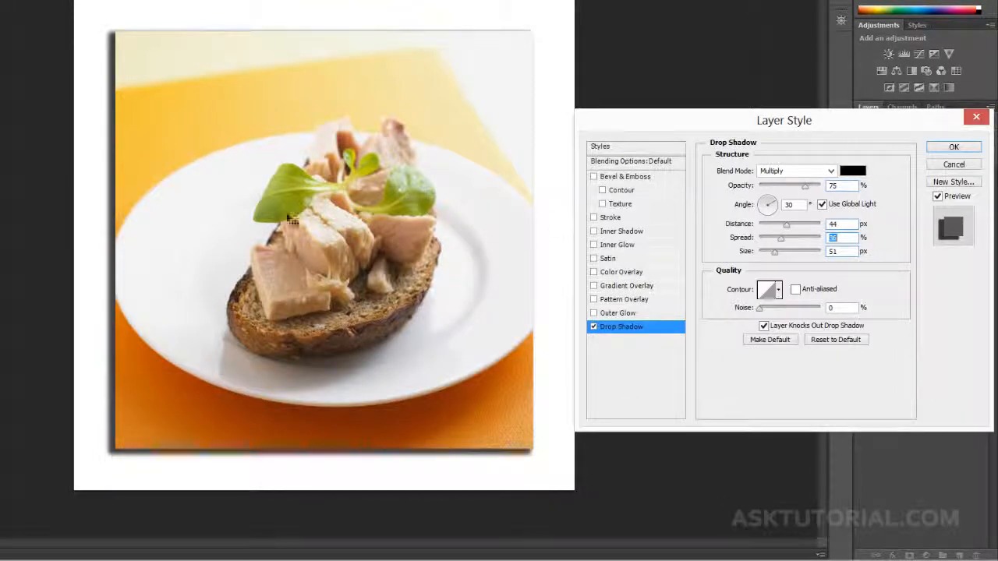
# - Replace the photo layer's drop shadow with a black outside stroke of 21 px
pyautogui.click(593, 327)
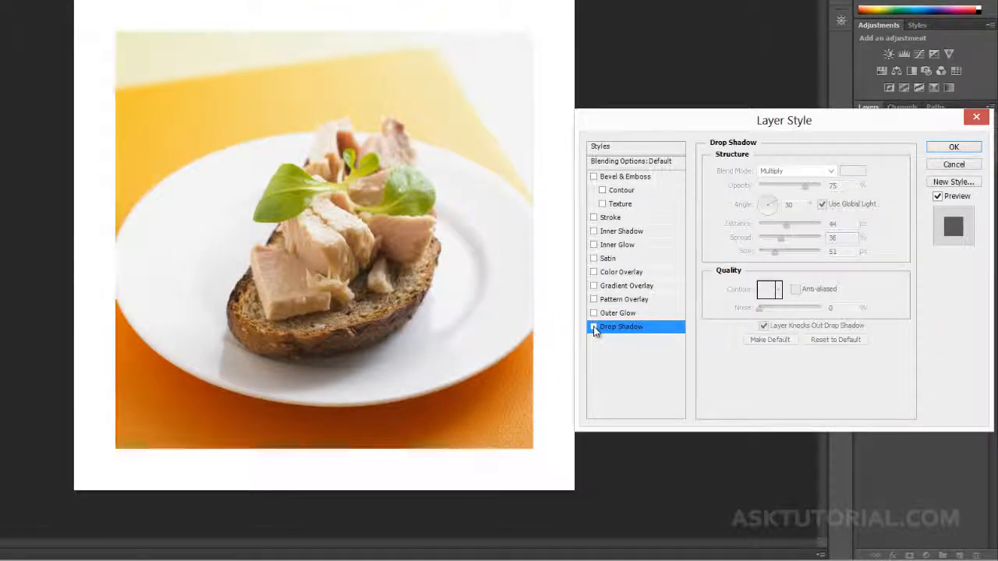
pyautogui.click(594, 217)
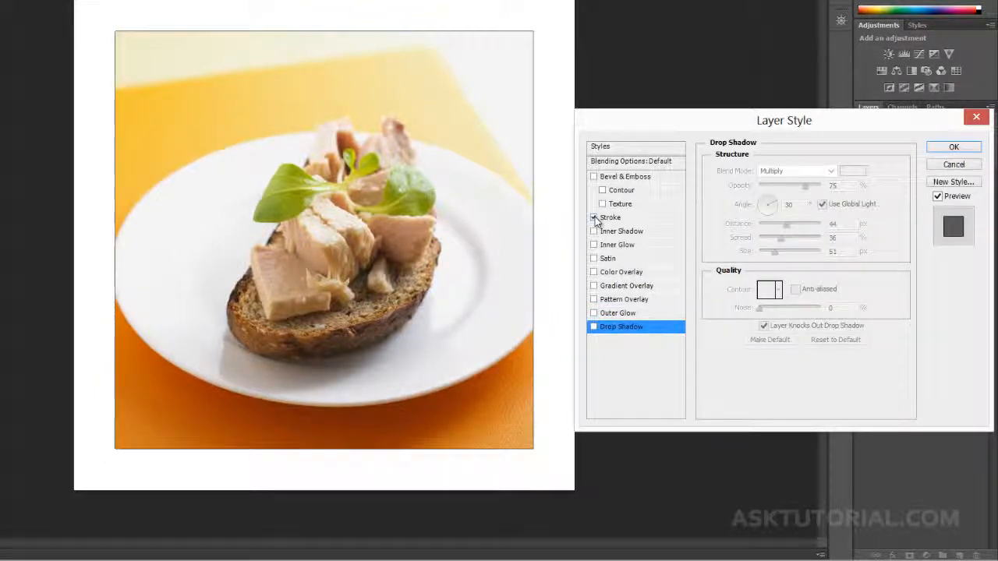
pyautogui.click(641, 220)
pyautogui.click(743, 256)
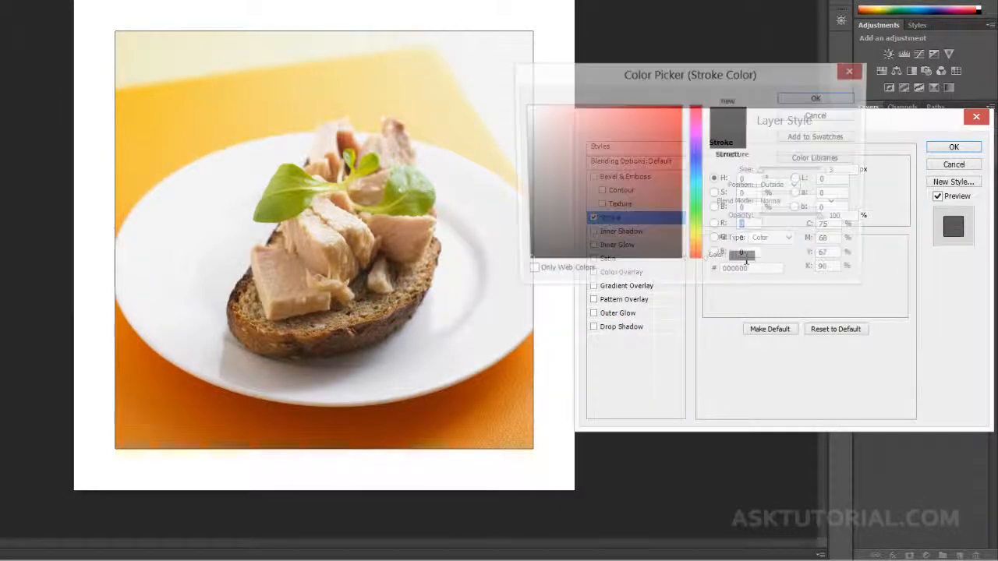
pyautogui.click(817, 99)
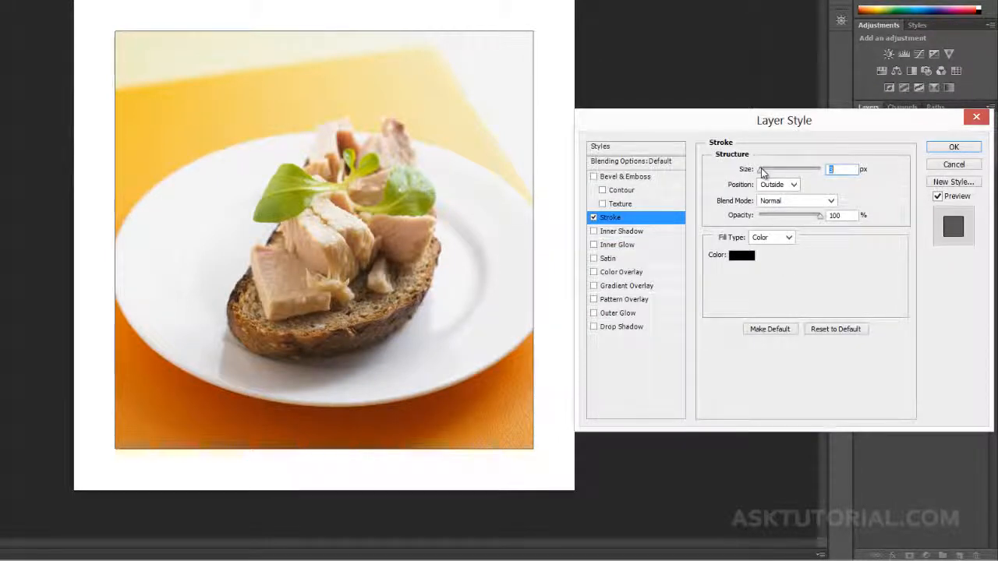
pyautogui.moveTo(761, 171); pyautogui.dragTo(767, 172)
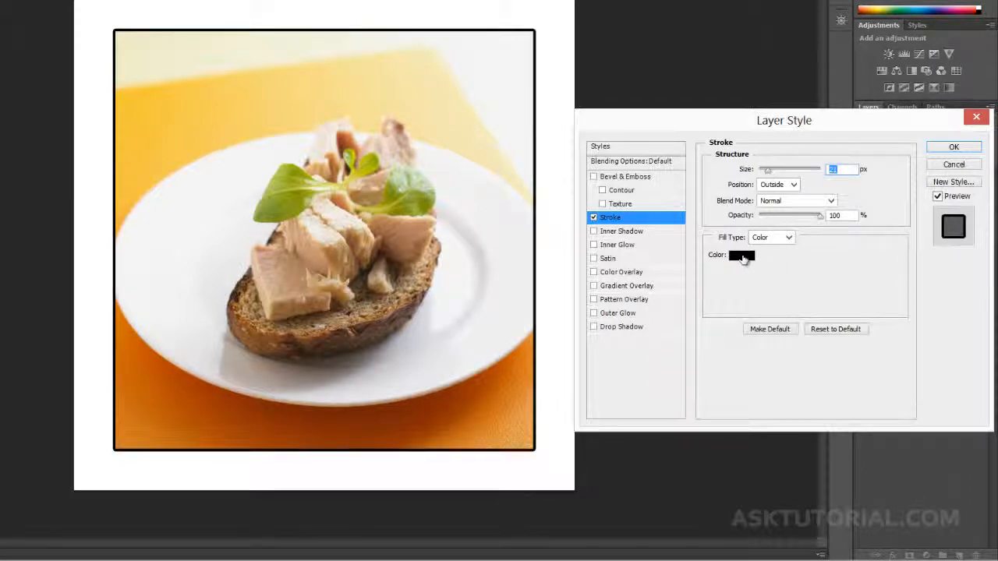
# - Set the photo's stroke color to dark gray 4e4e4e and apply the layer style
pyautogui.click(743, 256)
pyautogui.click(526, 171)
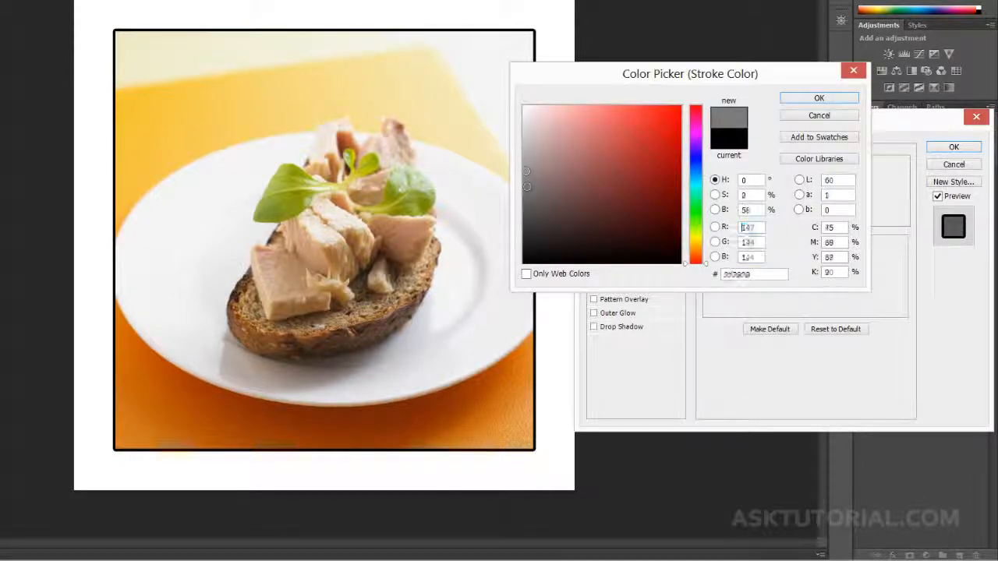
pyautogui.moveTo(526, 186)
pyautogui.mouseDown()
pyautogui.moveTo(525, 170)
pyautogui.moveTo(523, 214)
pyautogui.mouseUp()
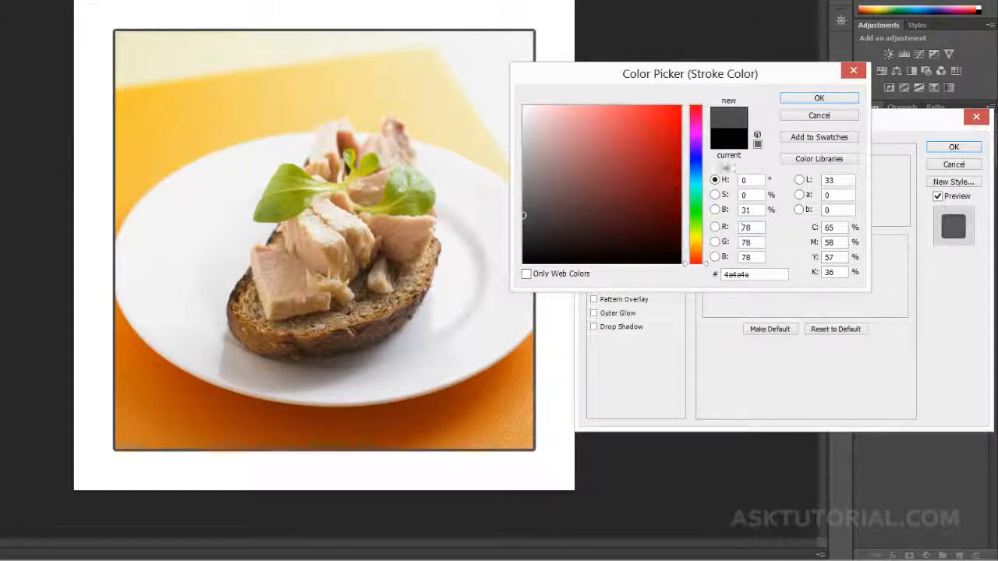
pyautogui.click(805, 99)
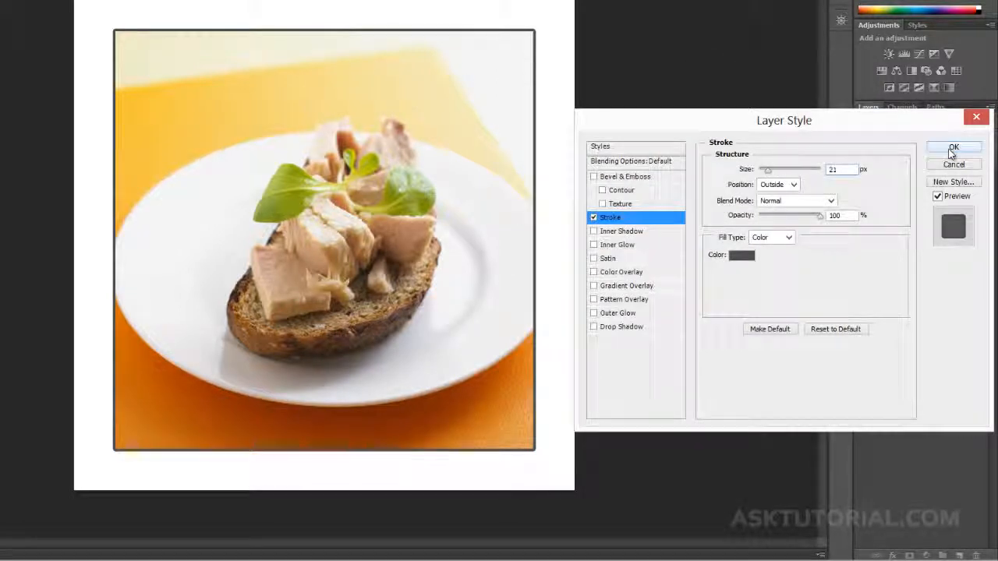
pyautogui.click(953, 148)
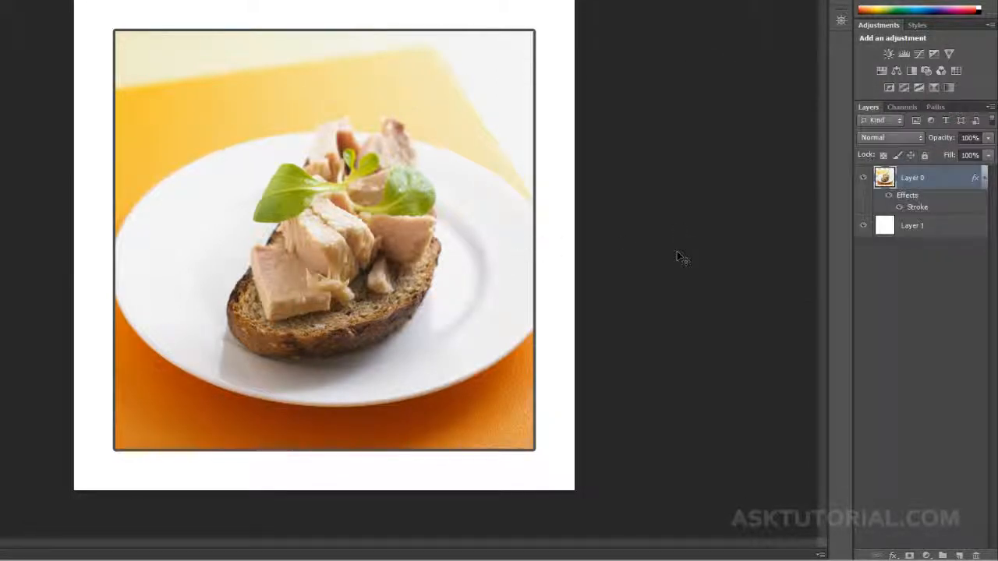